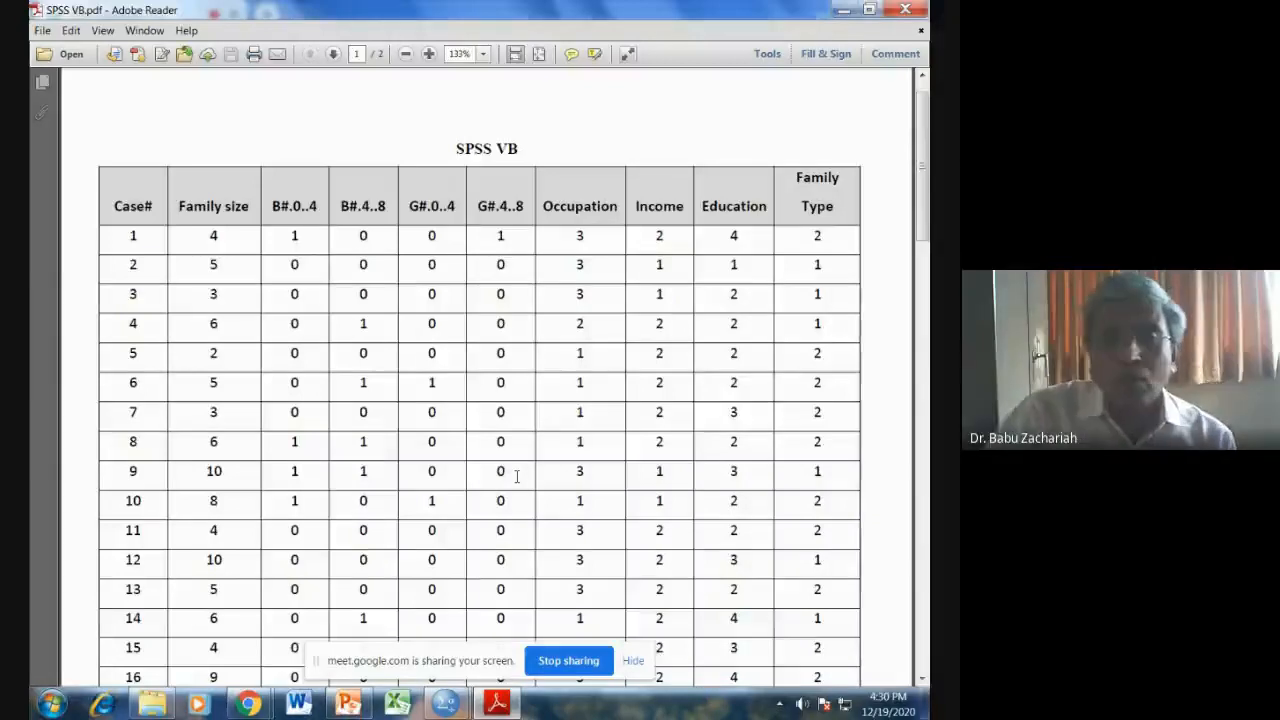
Review the data table, the variable code definitions and the list of analysis questions in SPSS VB.pdf.
scroll(600, 434, down, 15)
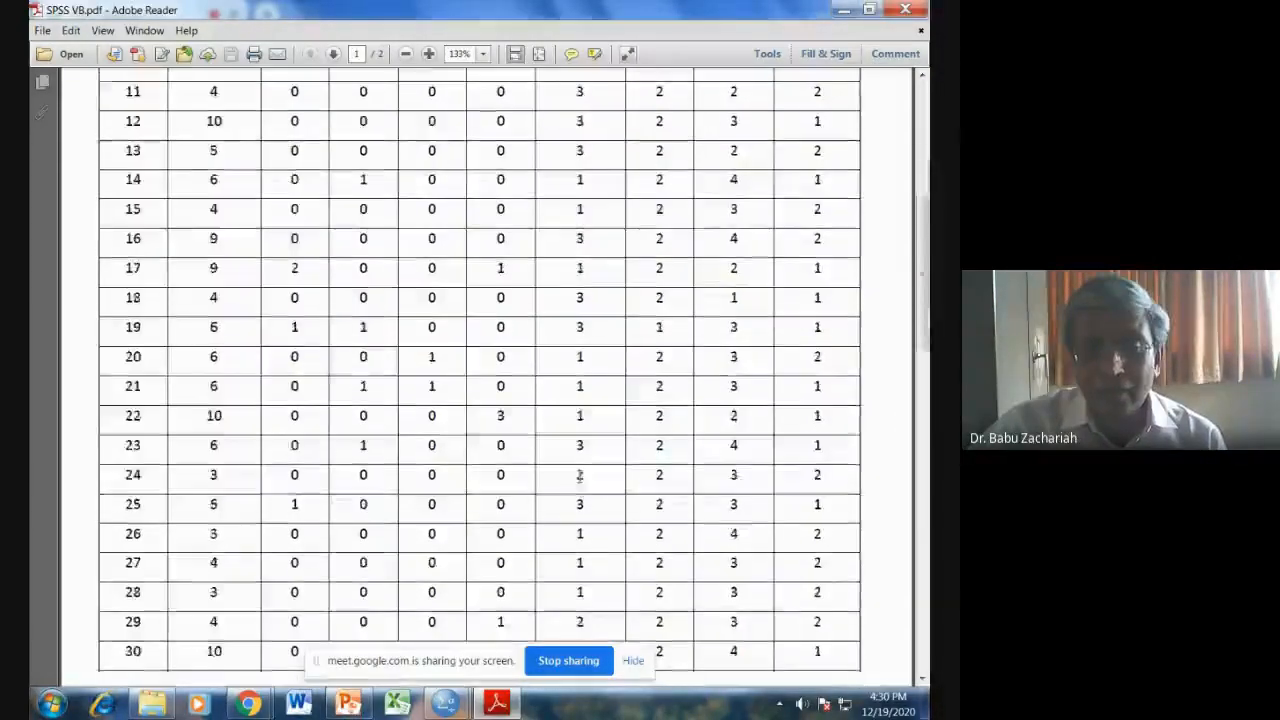
scroll(581, 484, down, 5)
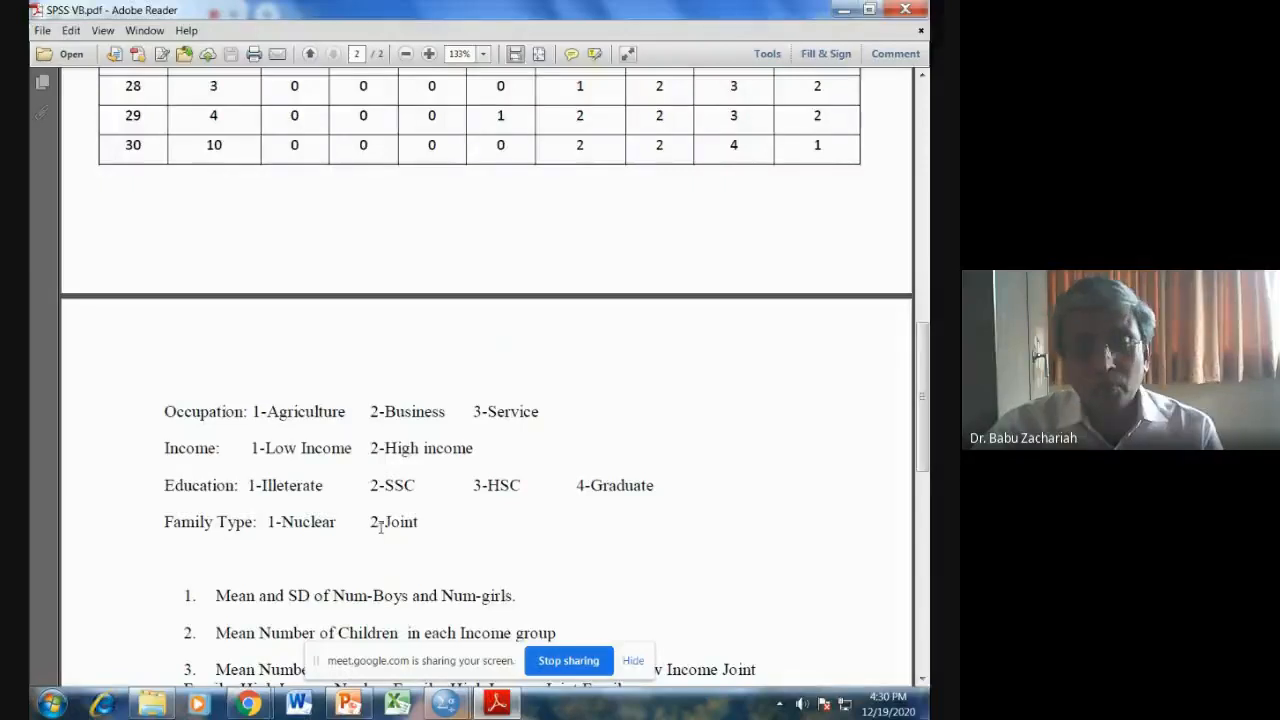
scroll(381, 527, down, 8)
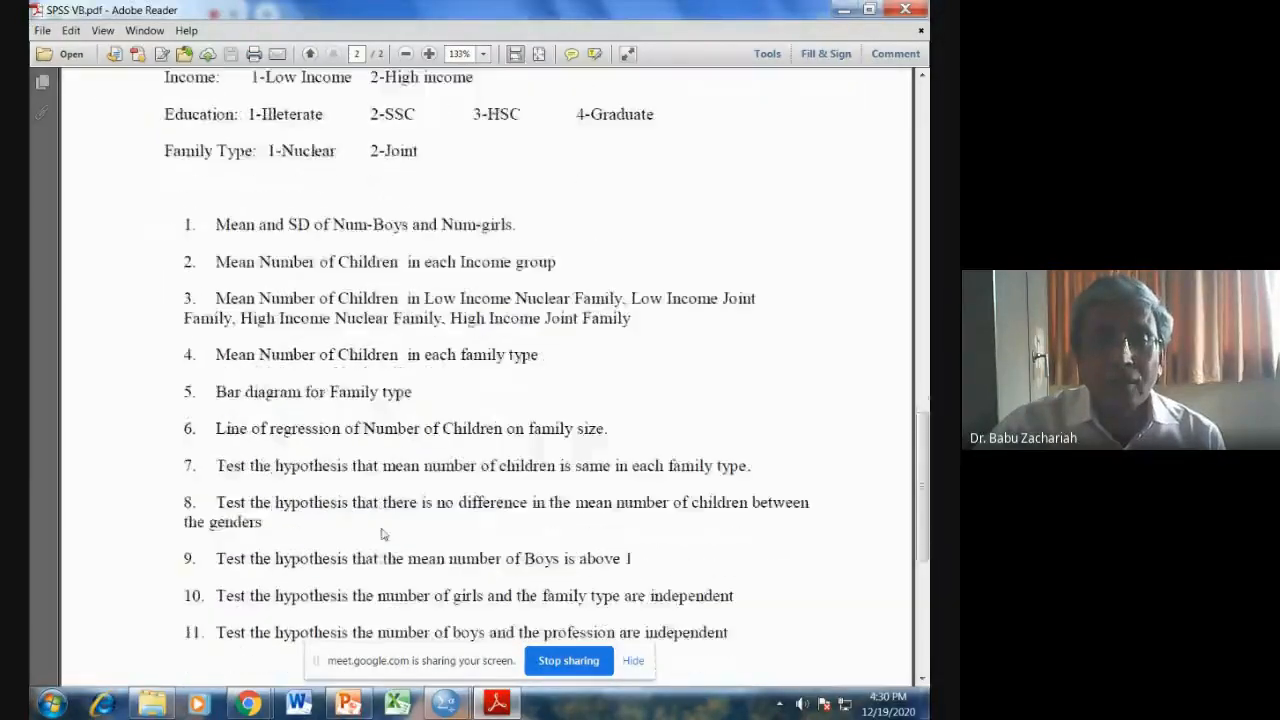
scroll(381, 534, down, 2)
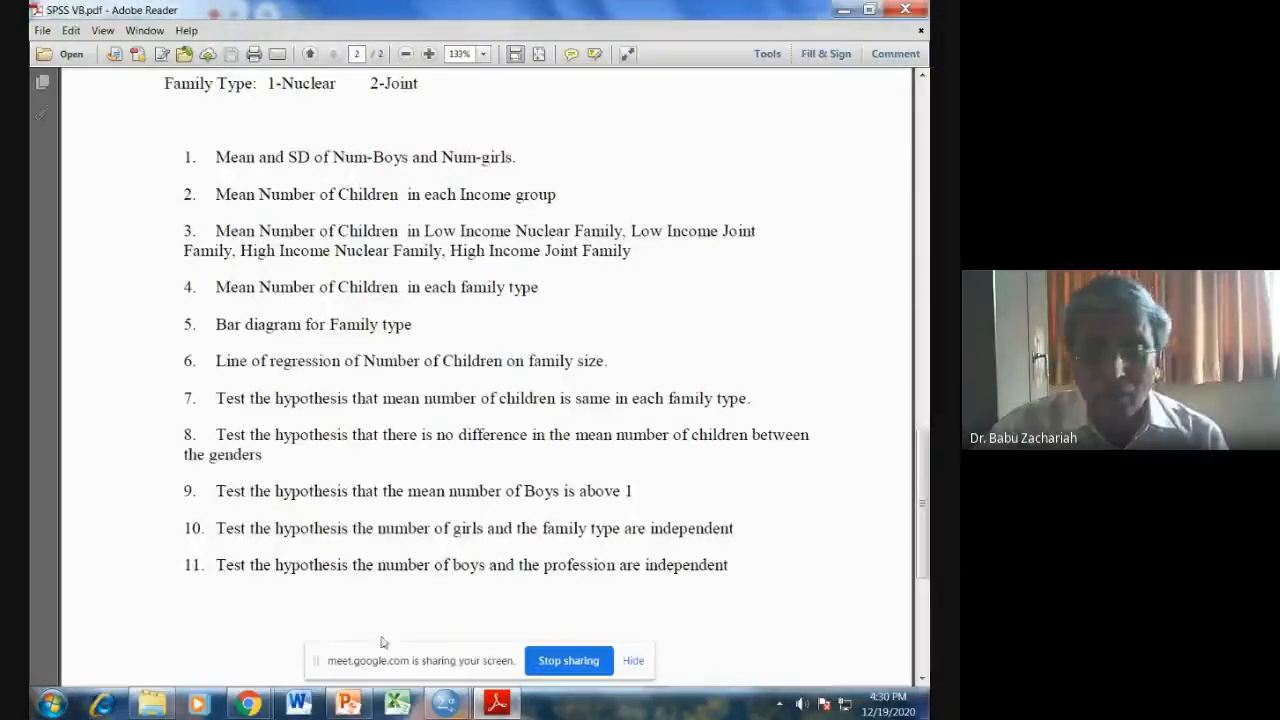
Switch to the SPSS Data Editor and compute a new variable named Boys as B#.0..4 + B#.4..8.
mouse_move(445, 704)
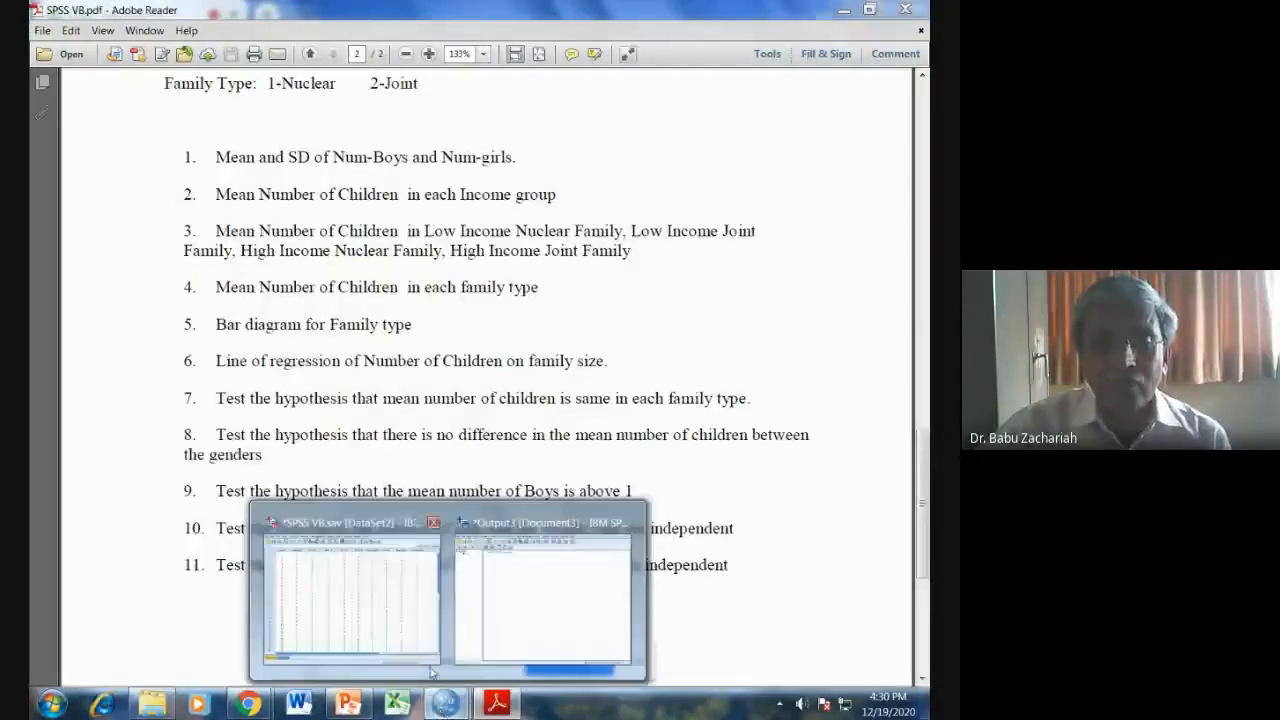
click(390, 632)
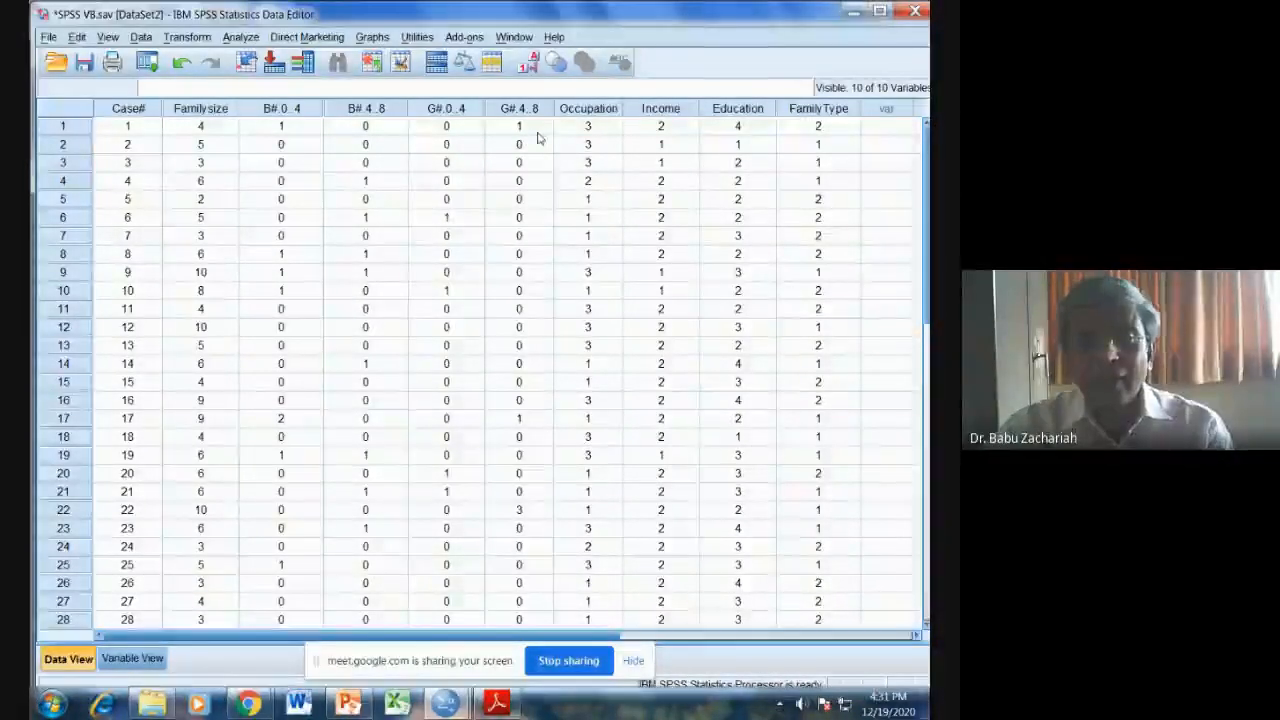
click(193, 42)
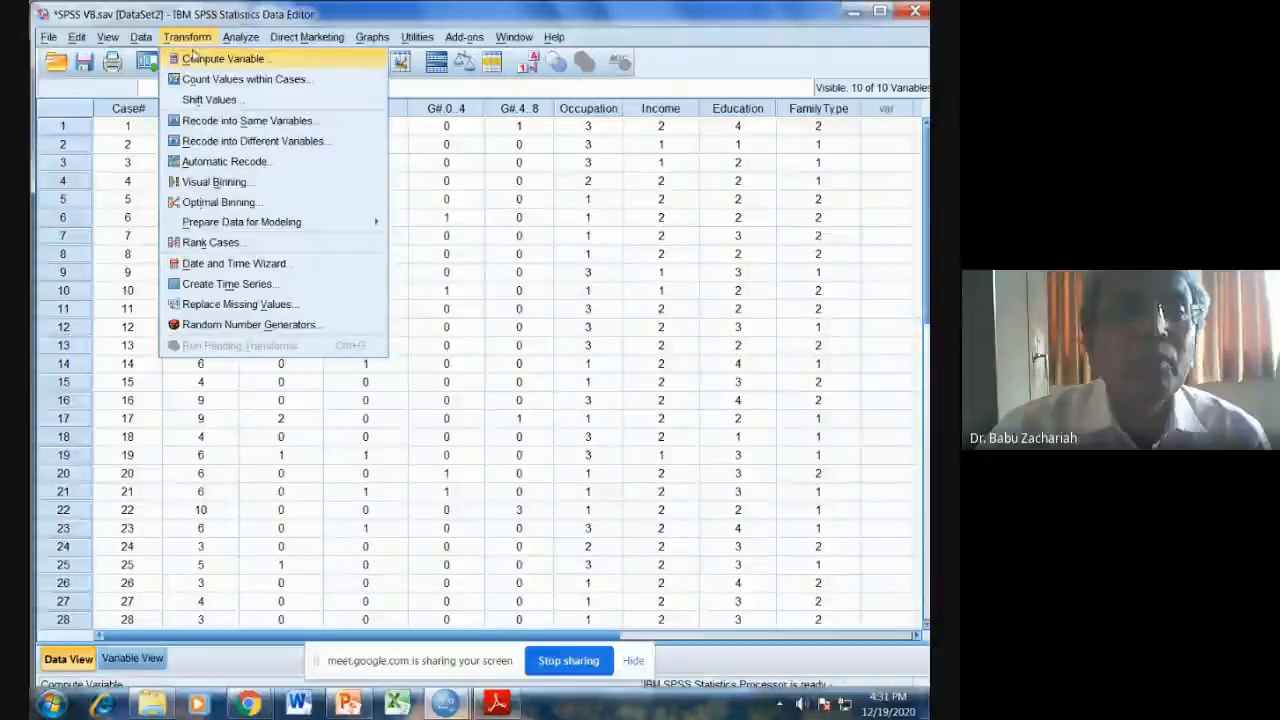
click(198, 60)
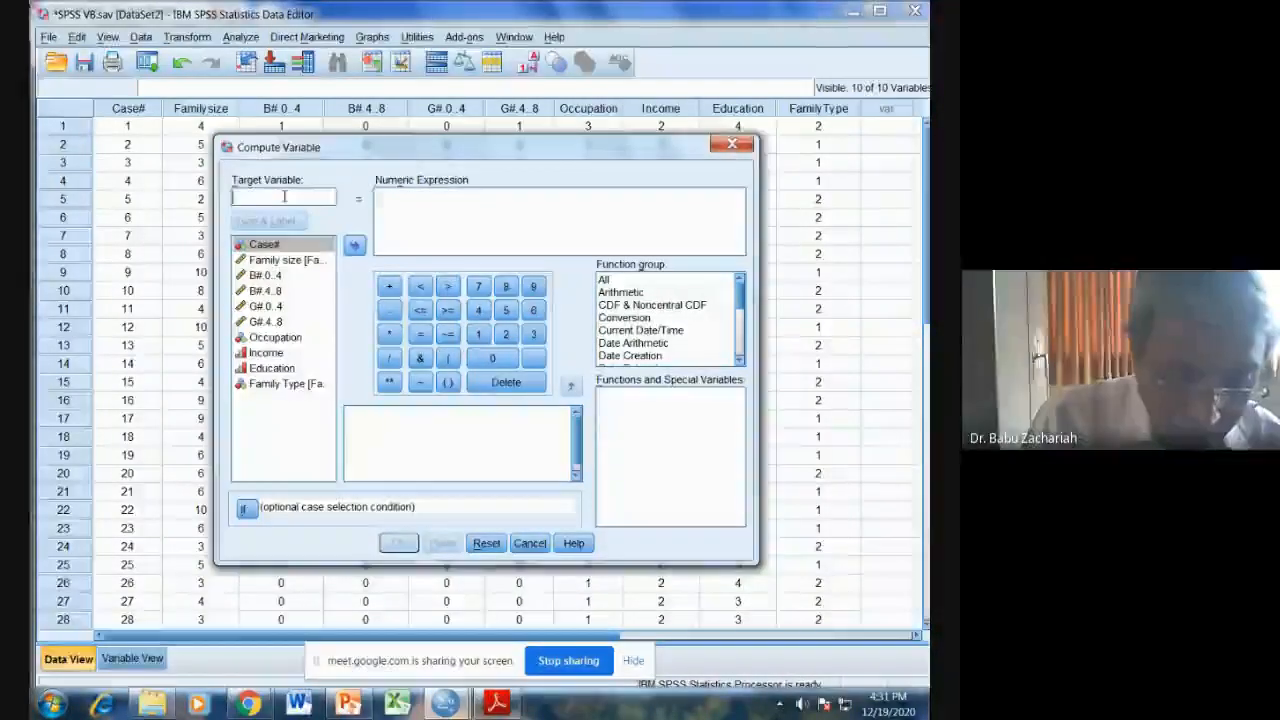
text(Boys)
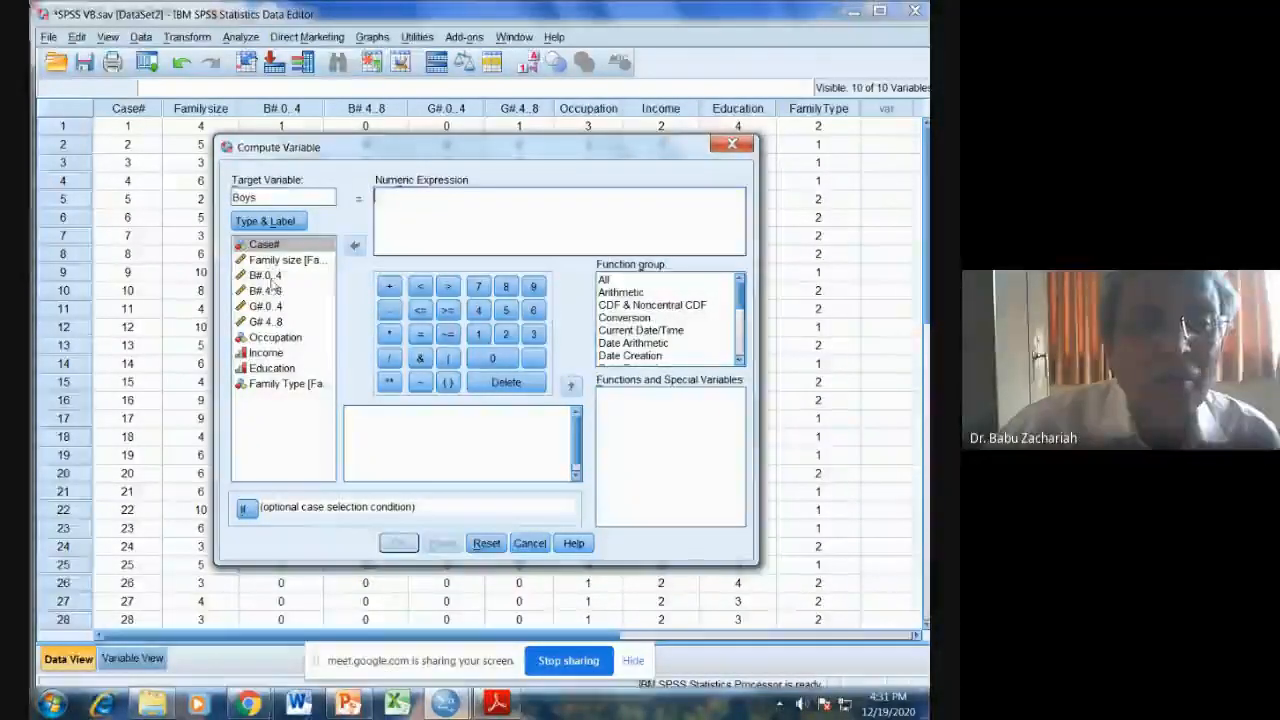
click(283, 279)
click(354, 245)
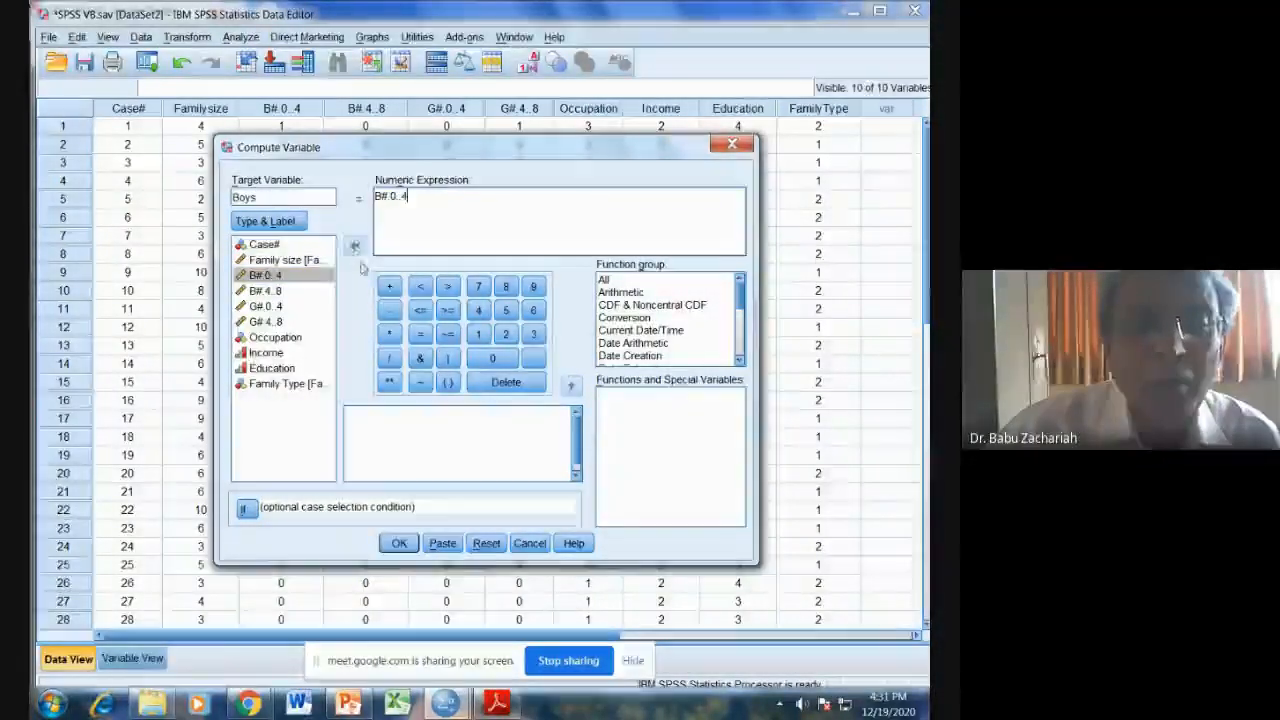
click(389, 288)
click(266, 290)
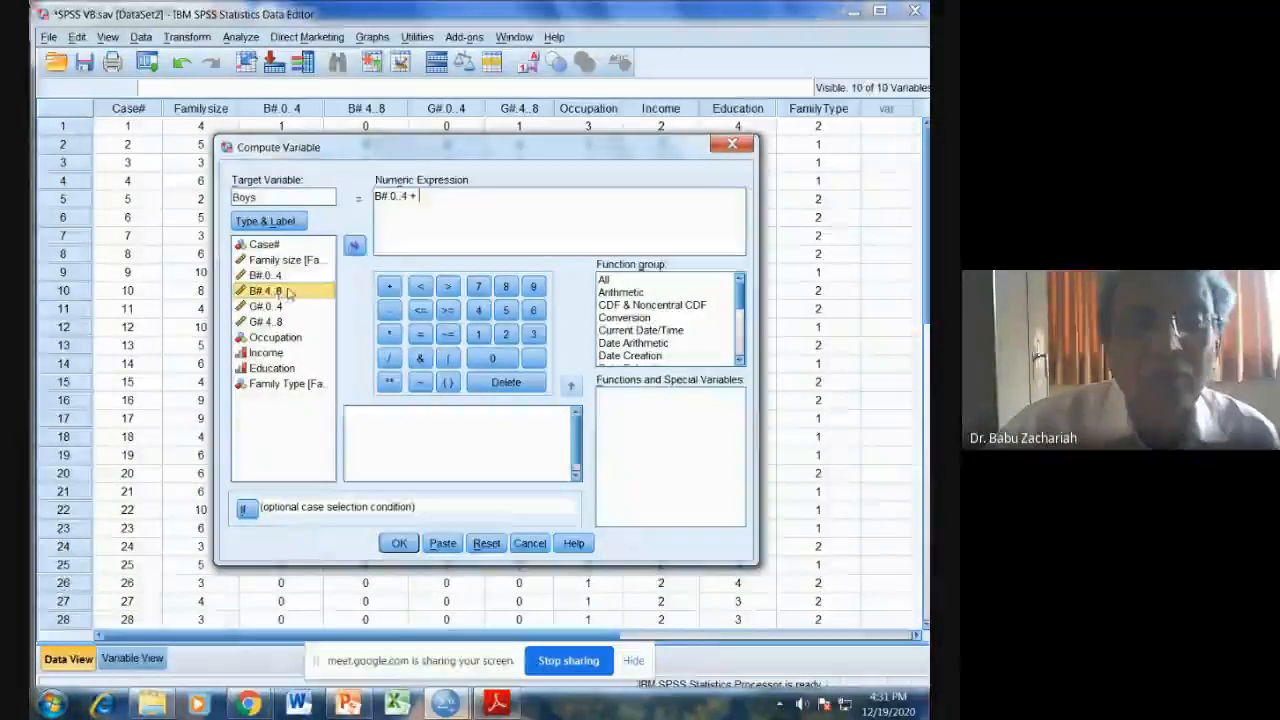
click(354, 246)
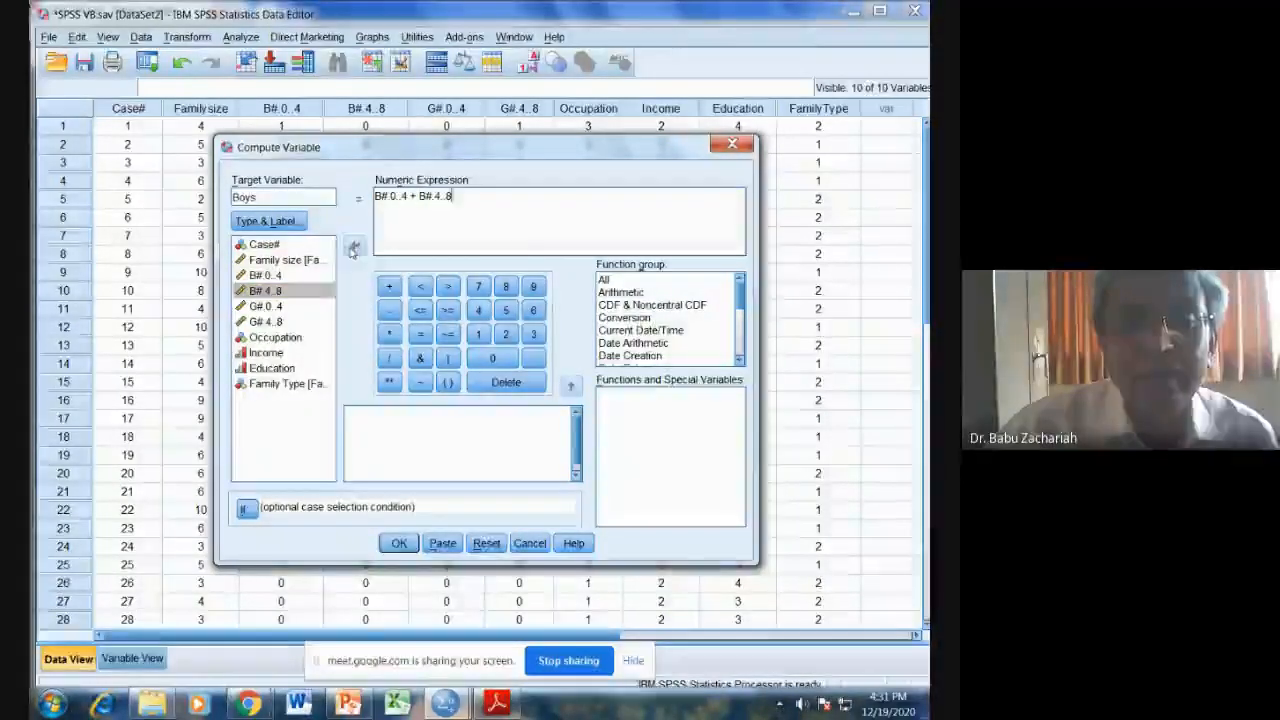
click(399, 544)
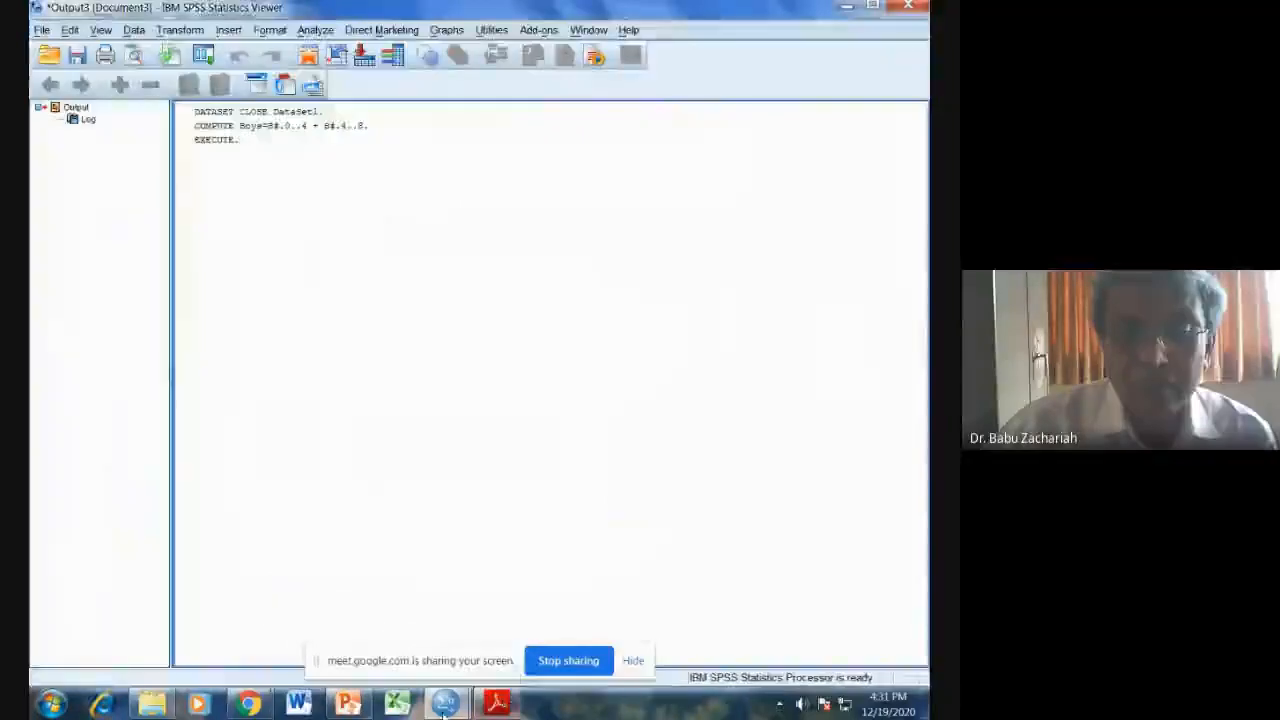
Return to the data set, check the new Boys column and set its decimals to 0.
mouse_move(445, 708)
click(523, 640)
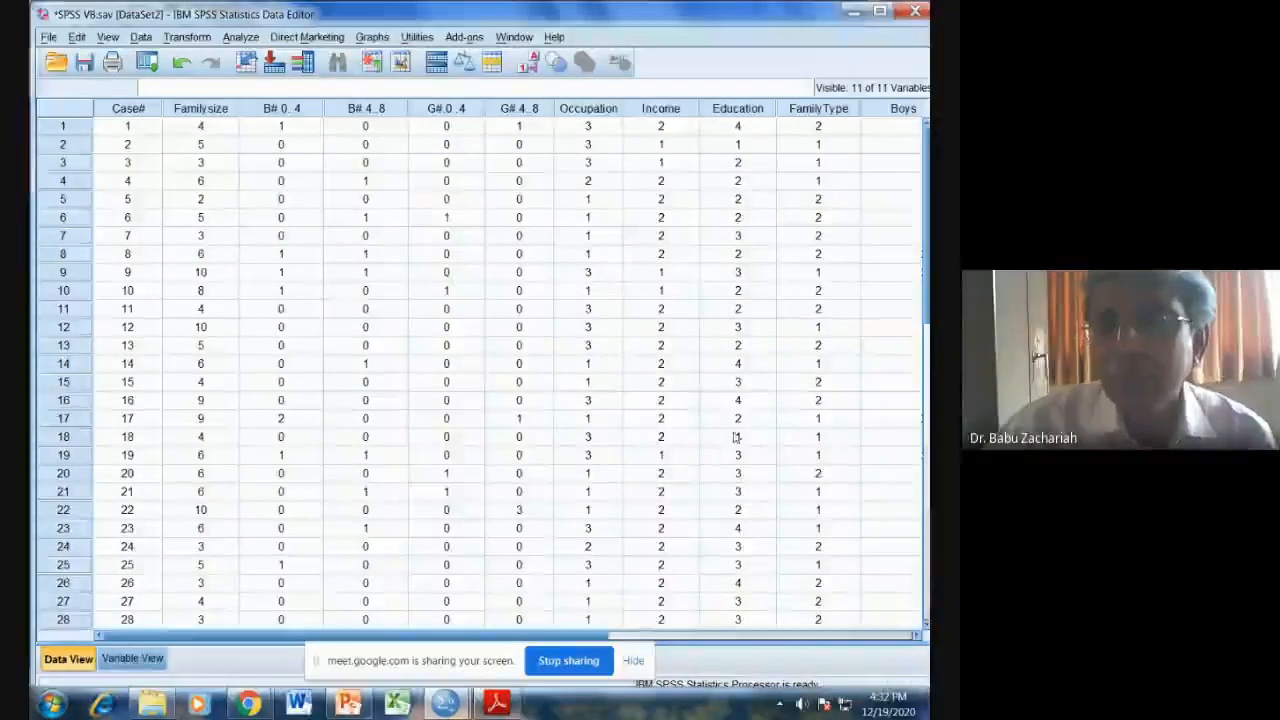
drag(519, 400, 738, 436)
click(851, 290)
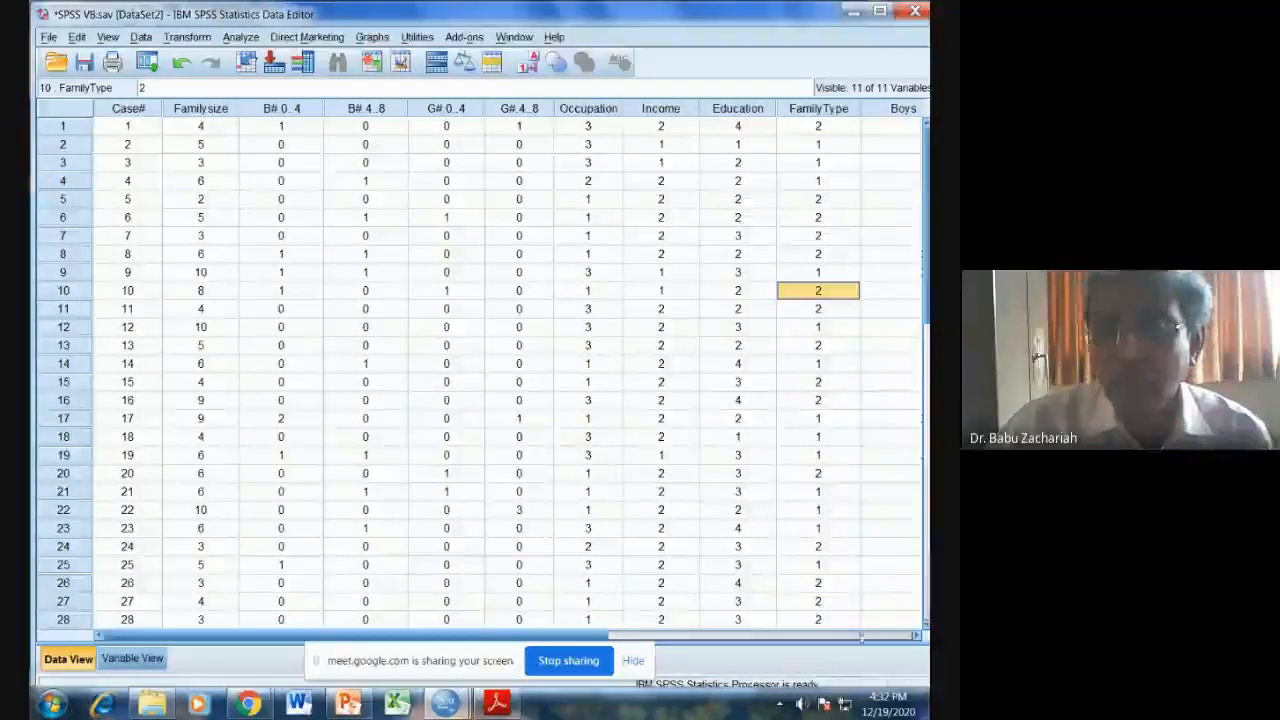
click(840, 638)
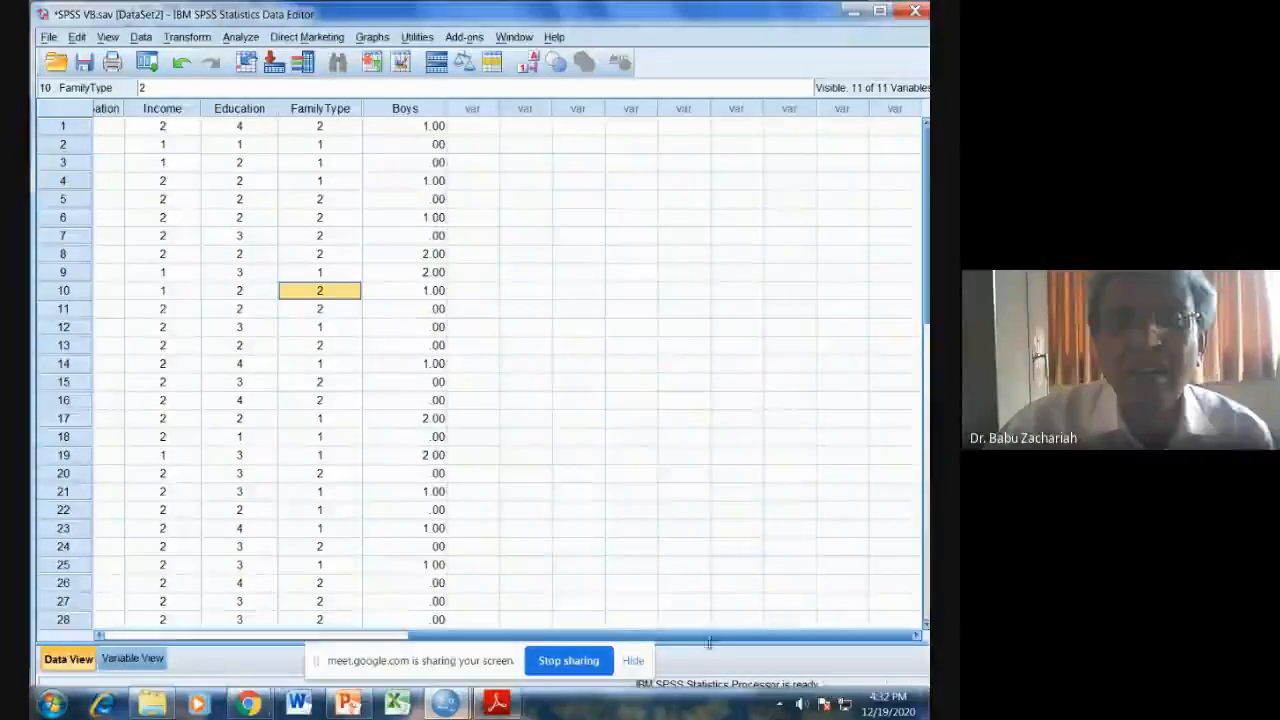
click(145, 662)
click(67, 659)
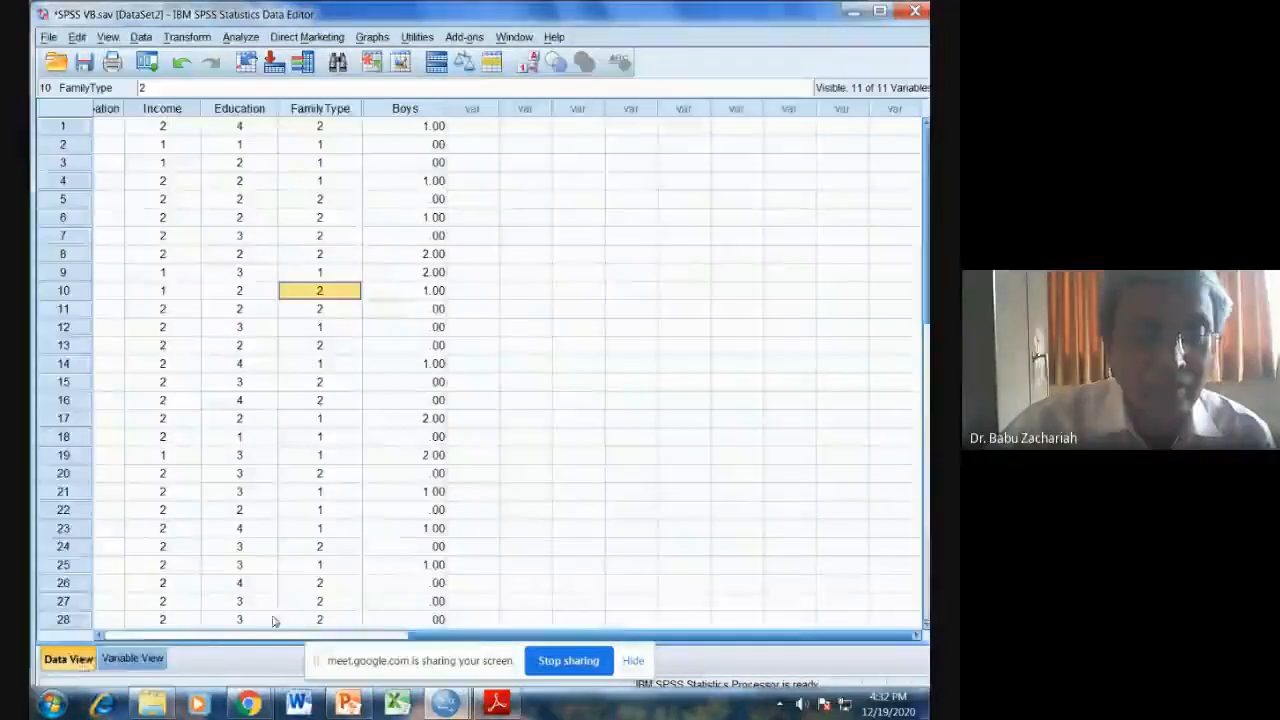
click(132, 659)
click(345, 292)
click(346, 293)
click(346, 293)
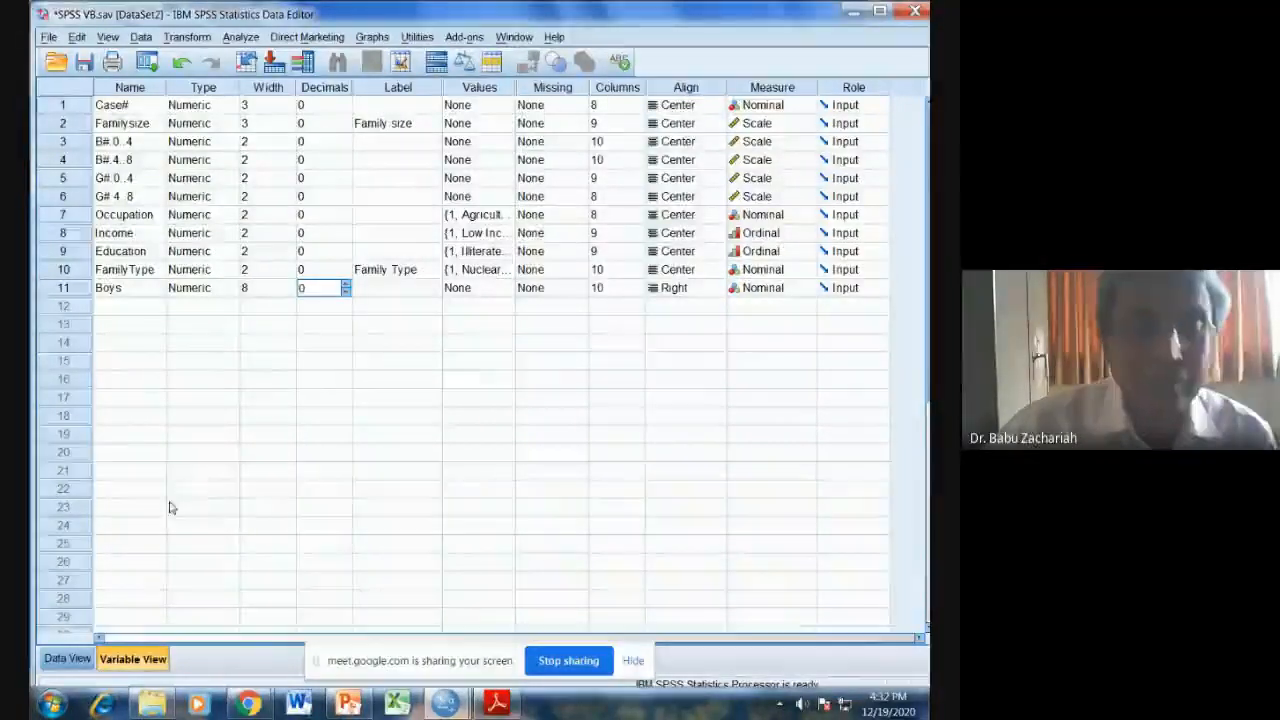
click(66, 658)
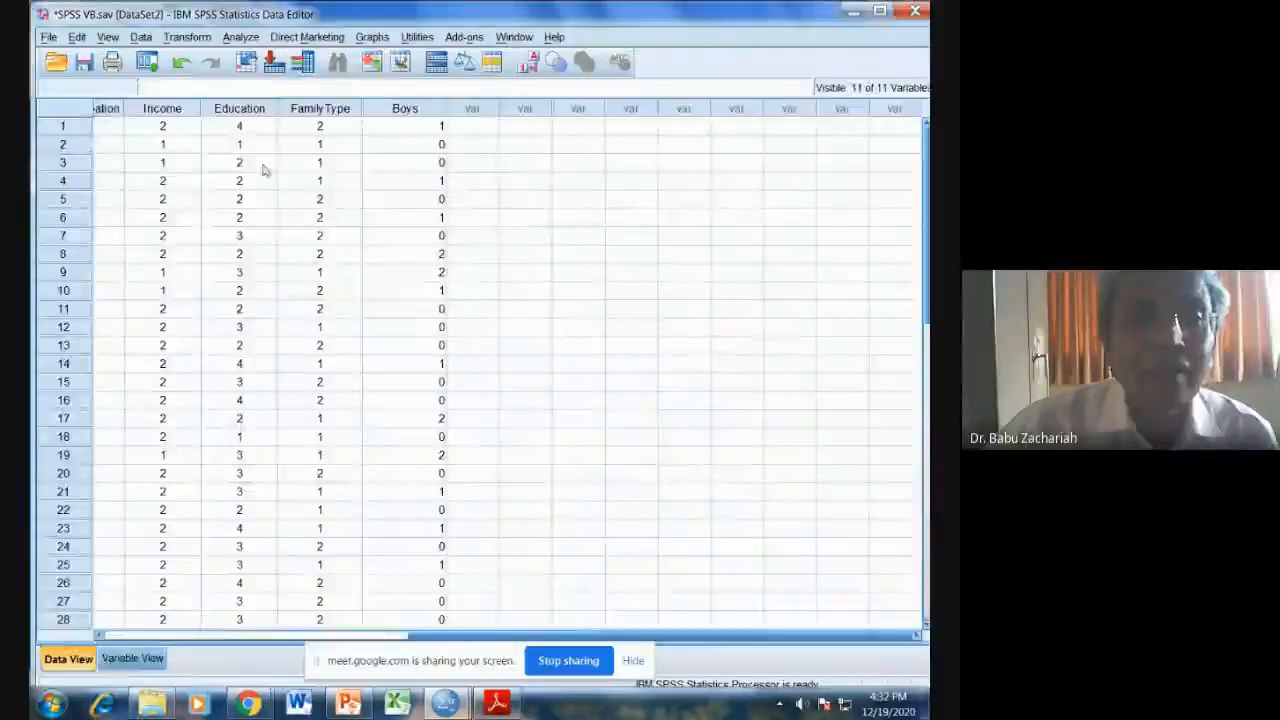
Compute a new variable named Girls as G#.0..4 + G#.4..8, replacing the previous expression.
click(185, 37)
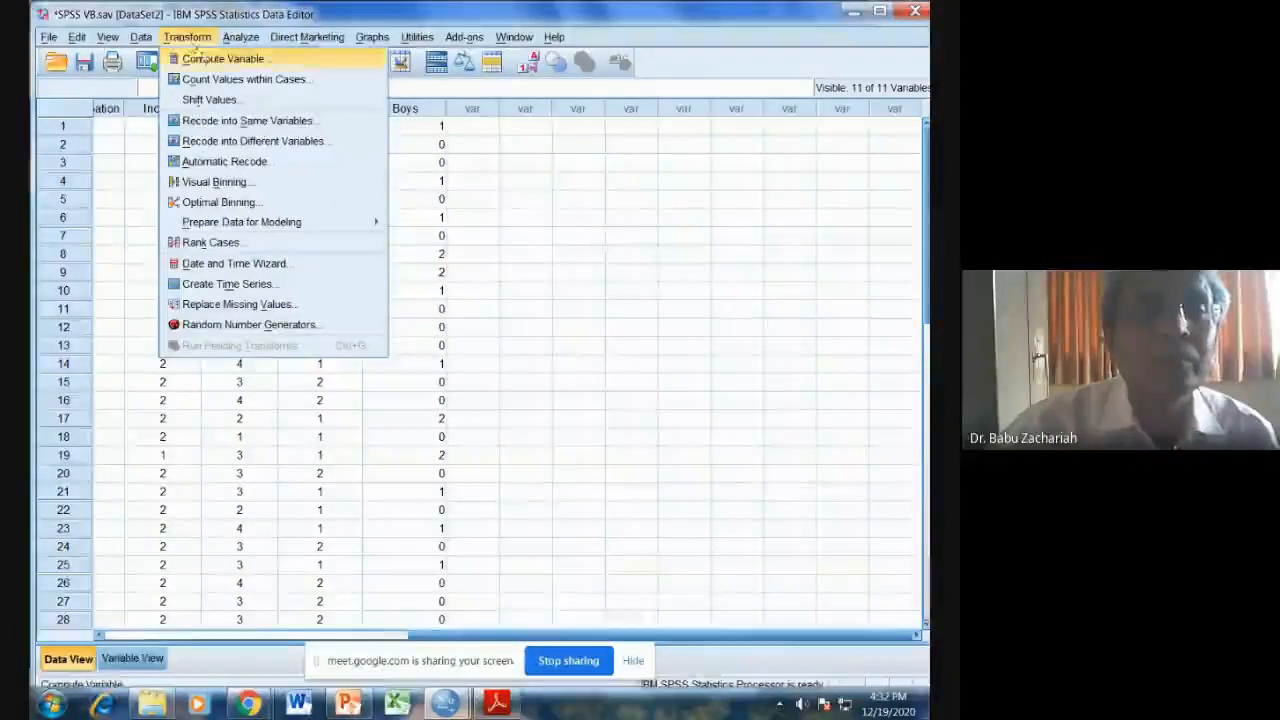
click(207, 59)
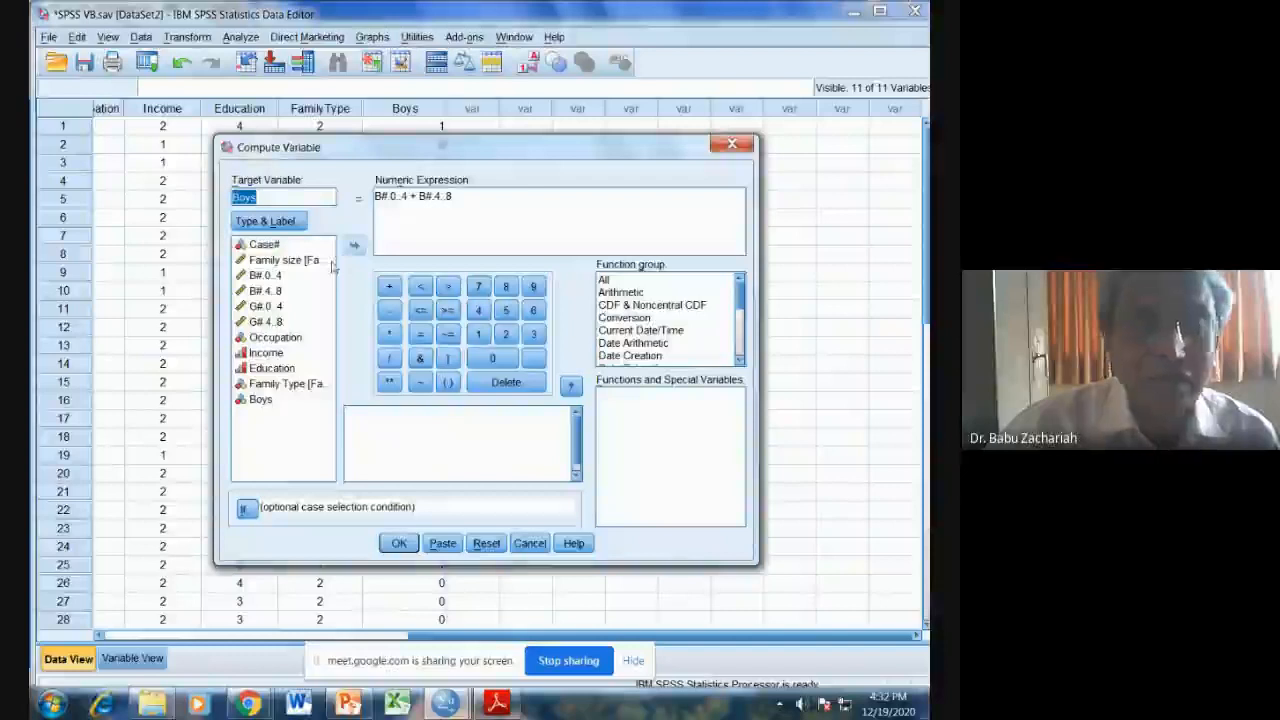
text(Gi)
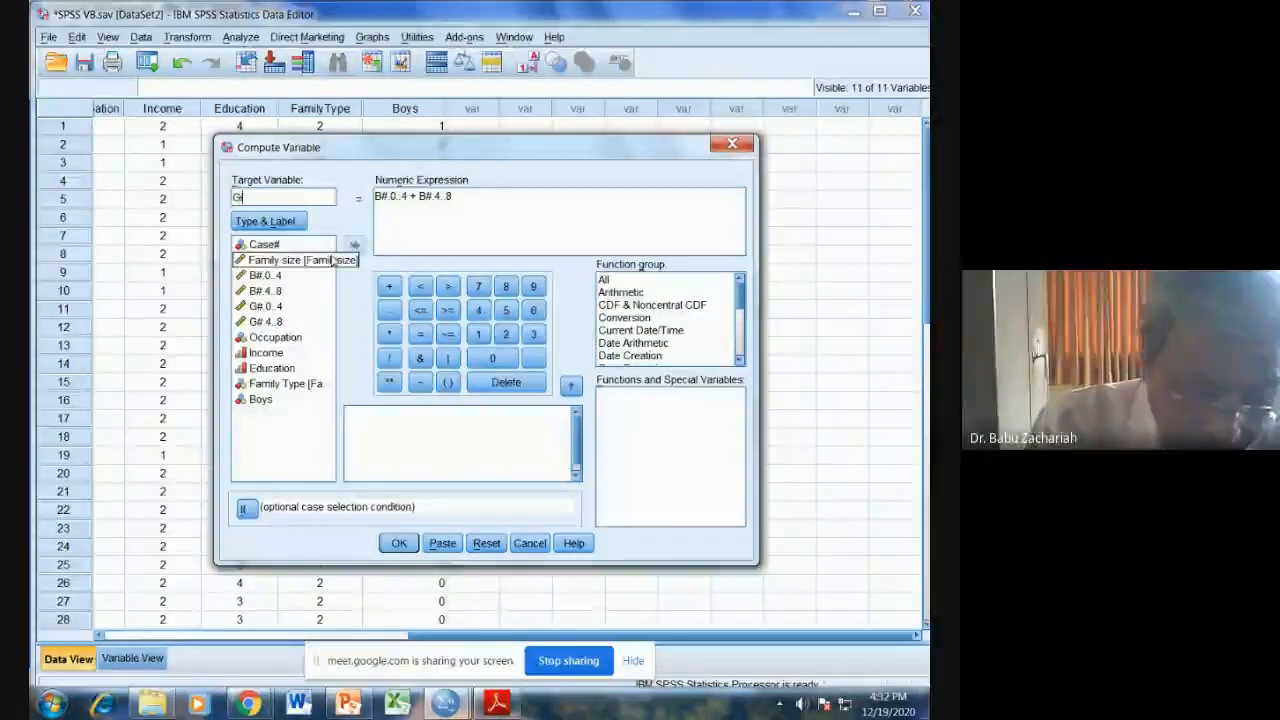
text(rls)
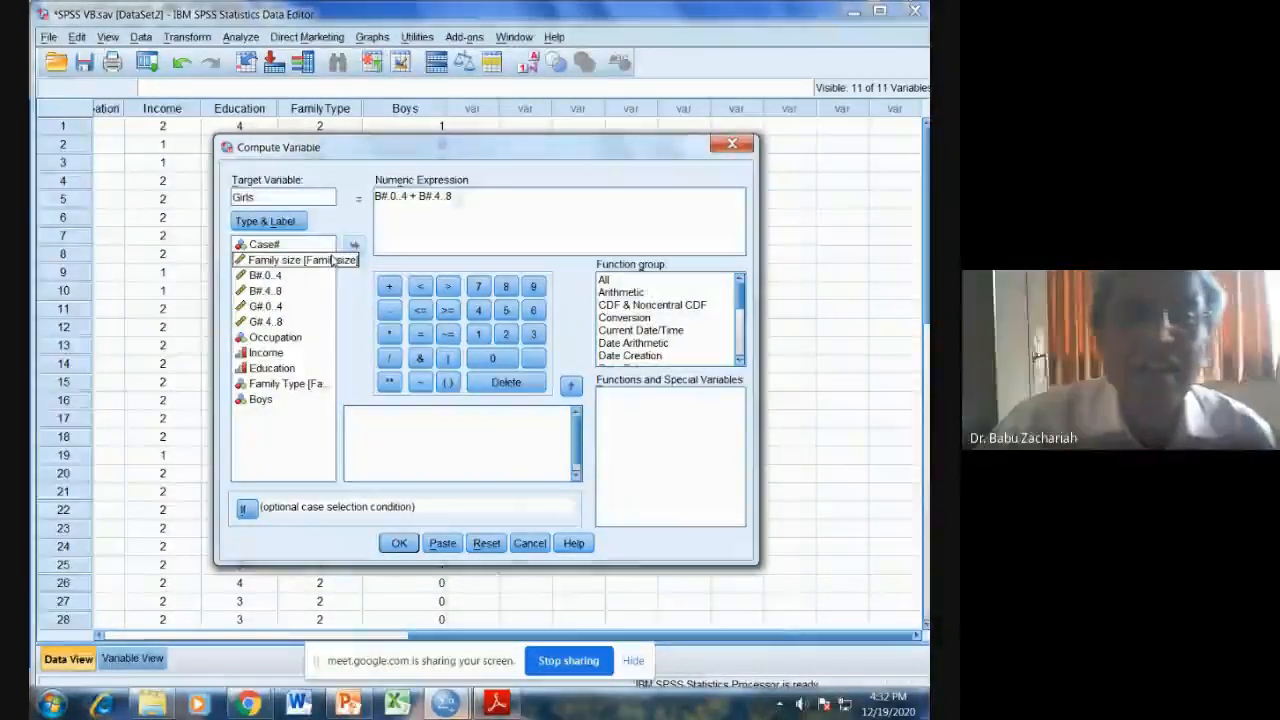
drag(452, 196, 376, 191)
key(Delete)
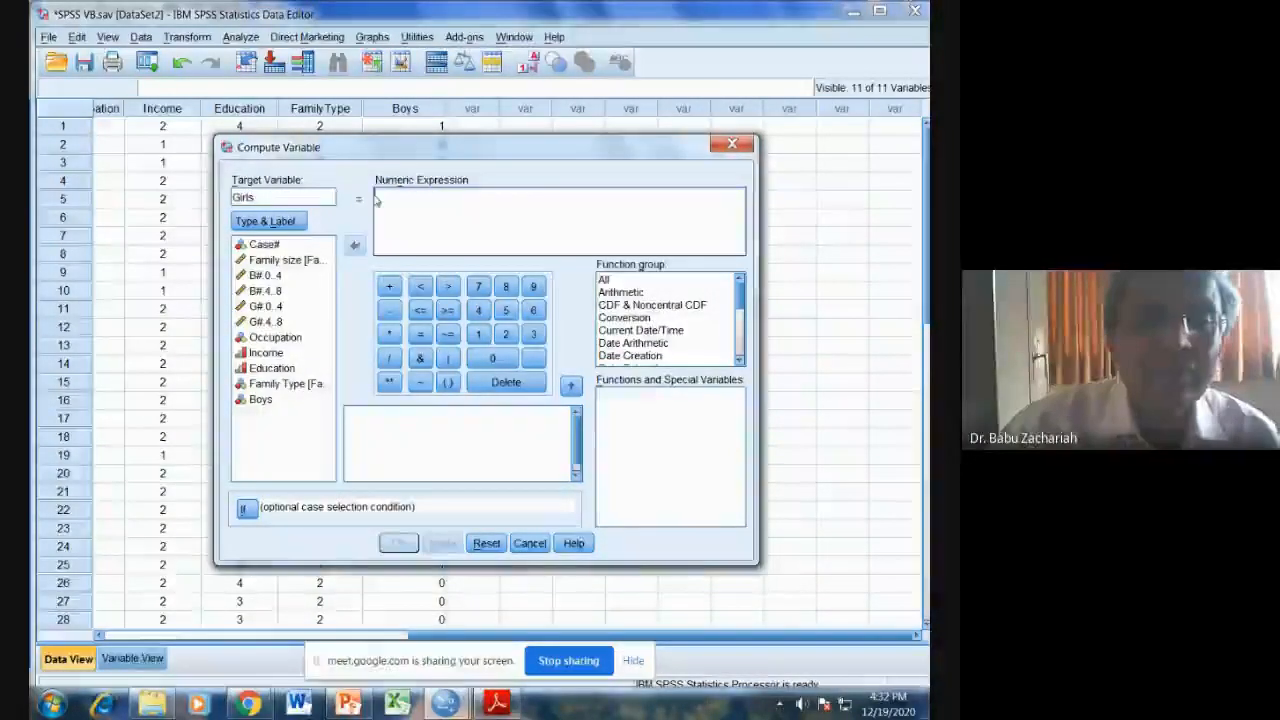
click(265, 306)
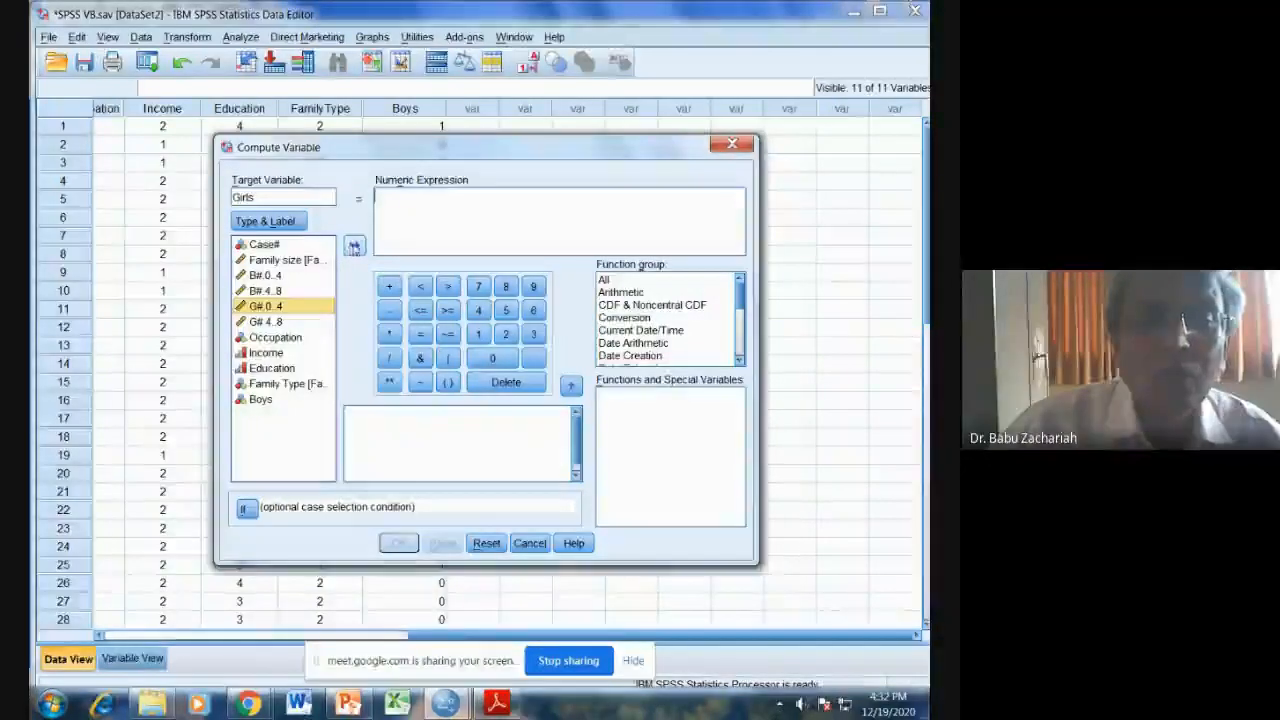
click(353, 246)
click(389, 287)
click(267, 321)
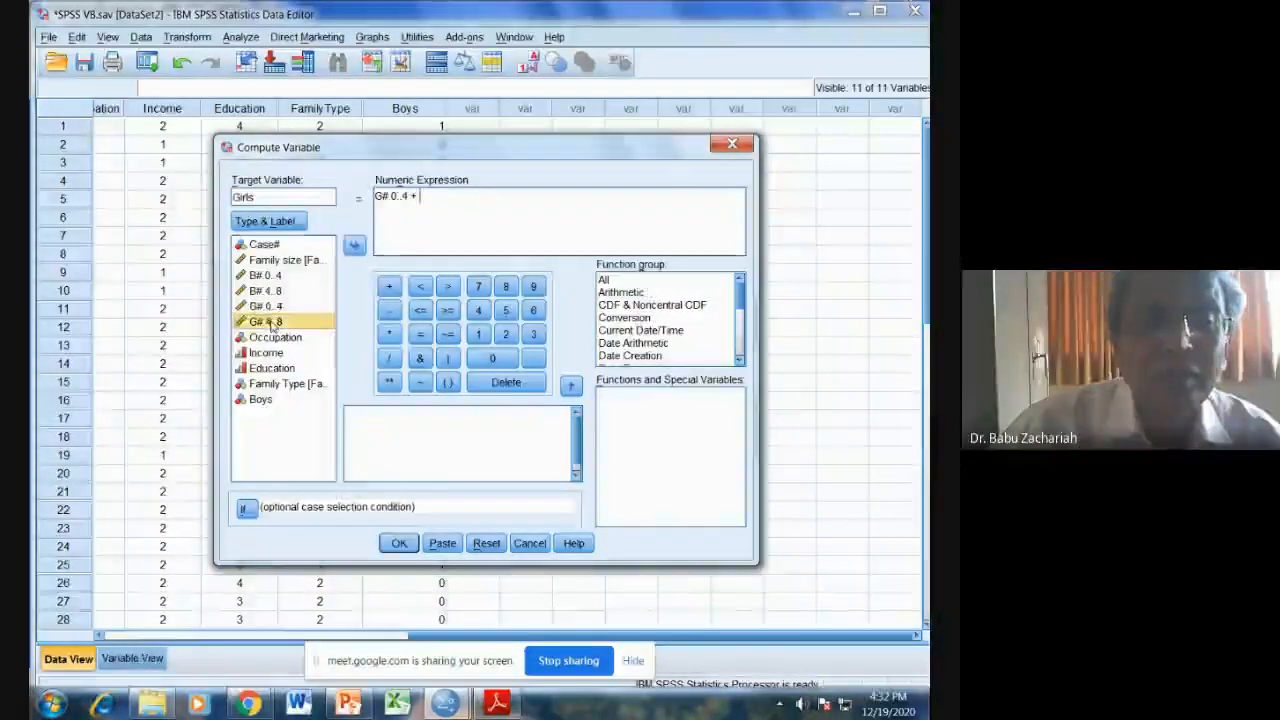
click(353, 246)
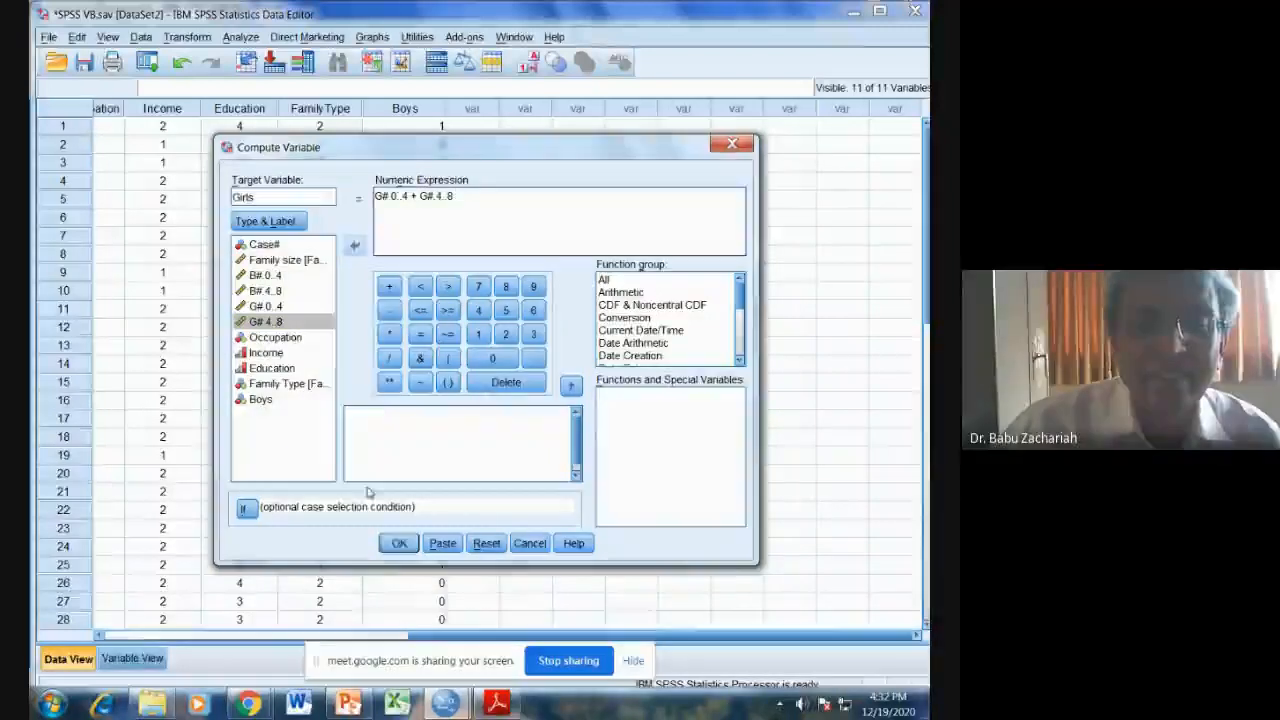
click(400, 543)
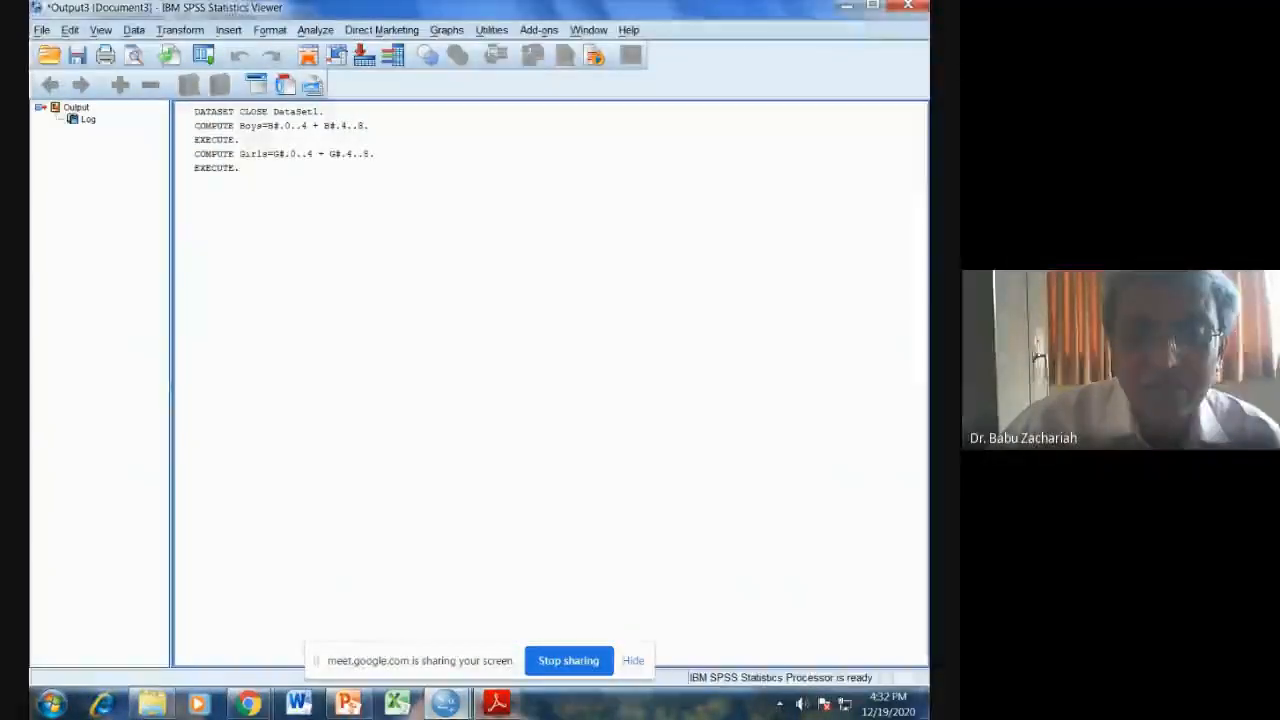
Return to the SPSS Data Editor and start a new Compute Variable operation with Children as the target variable.
mouse_move(447, 706)
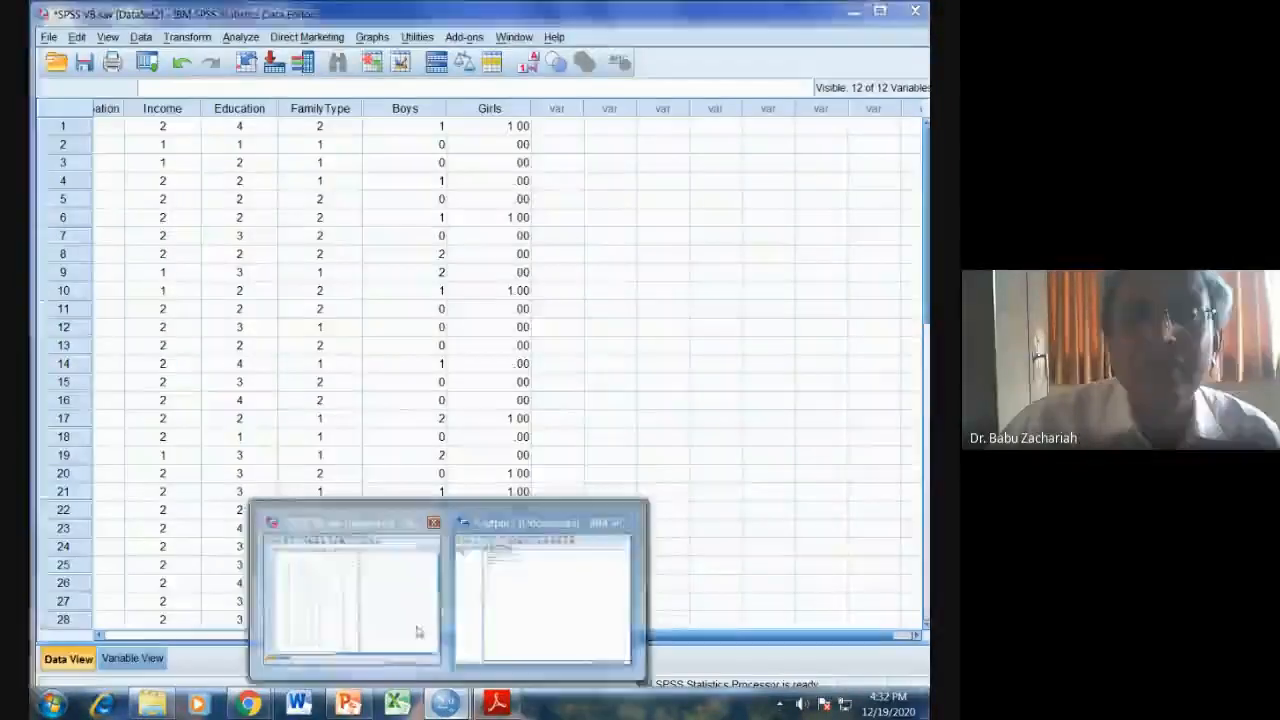
click(414, 629)
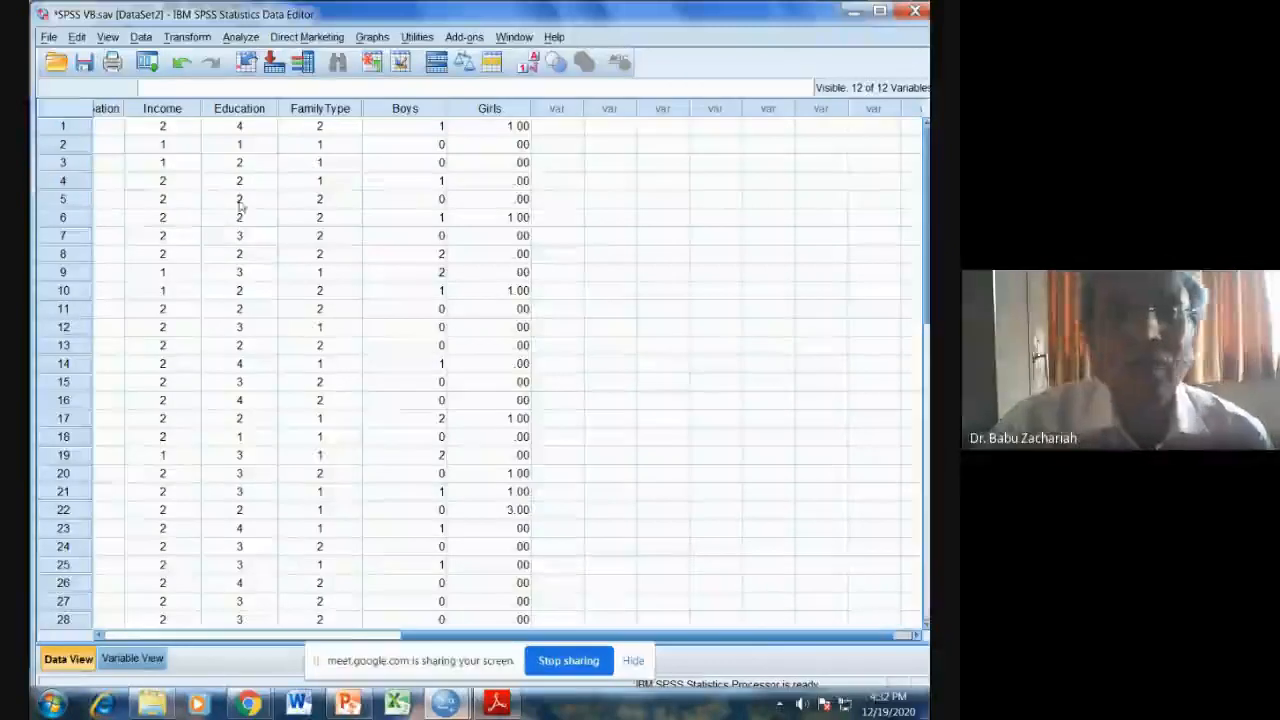
click(188, 37)
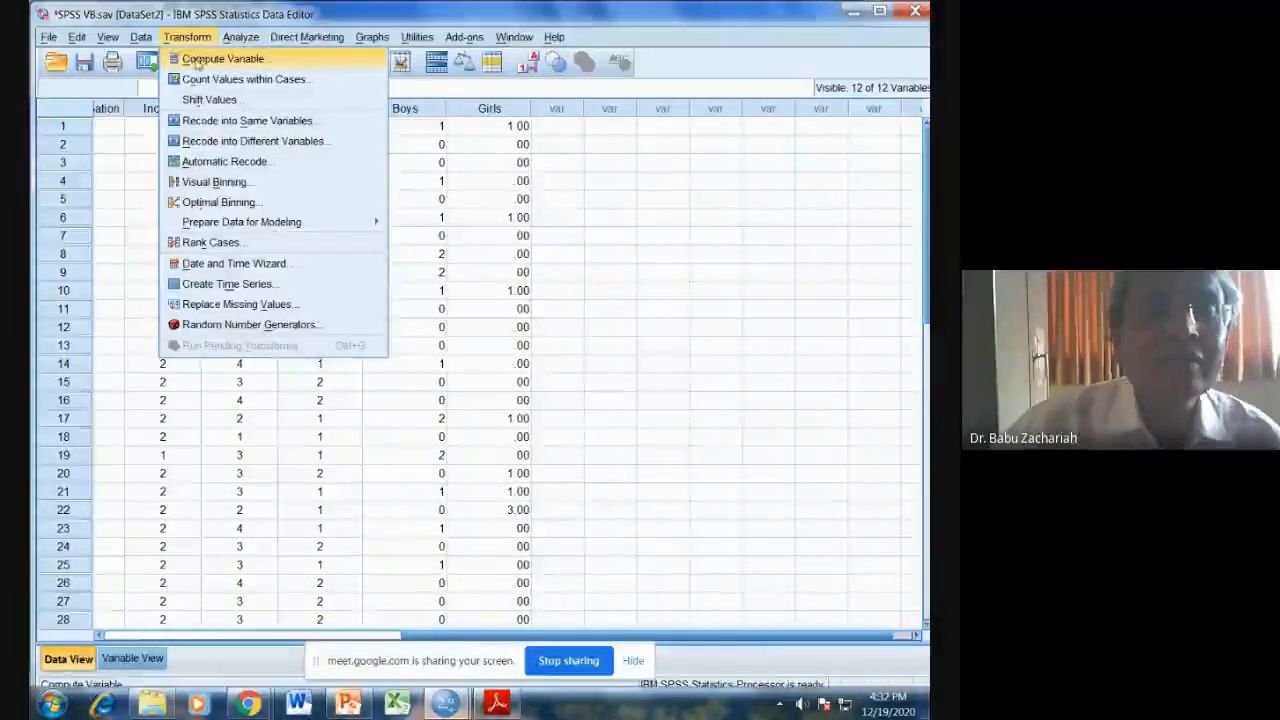
click(198, 60)
click(292, 198)
key(BackSpace)
key(BackSpace)
key(BackSpace)
key(BackSpace)
key(BackSpace)
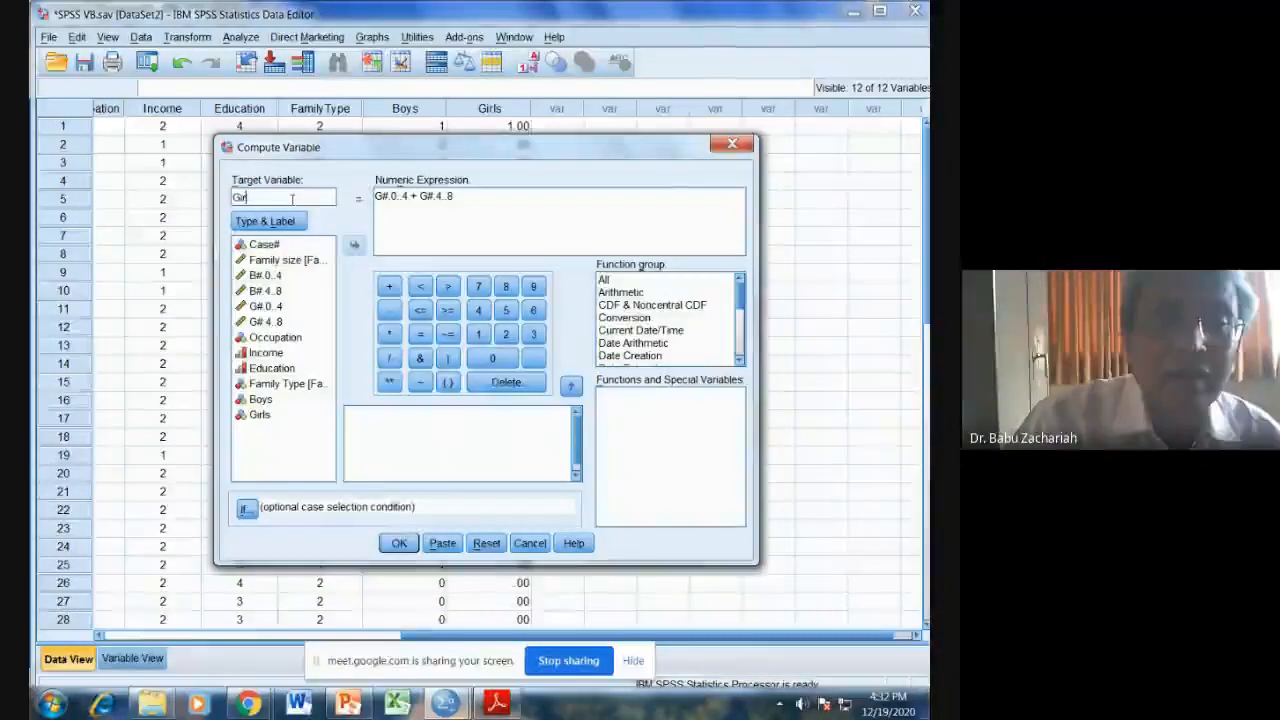
text(C)
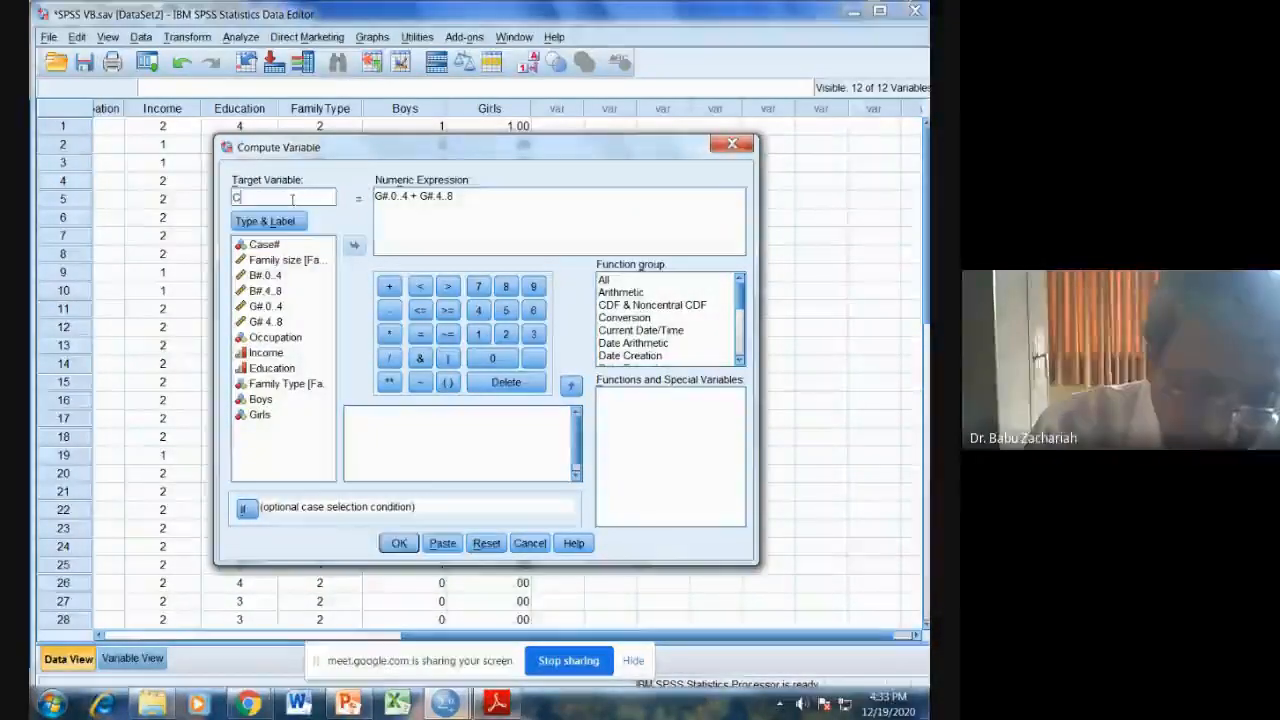
text(hil)
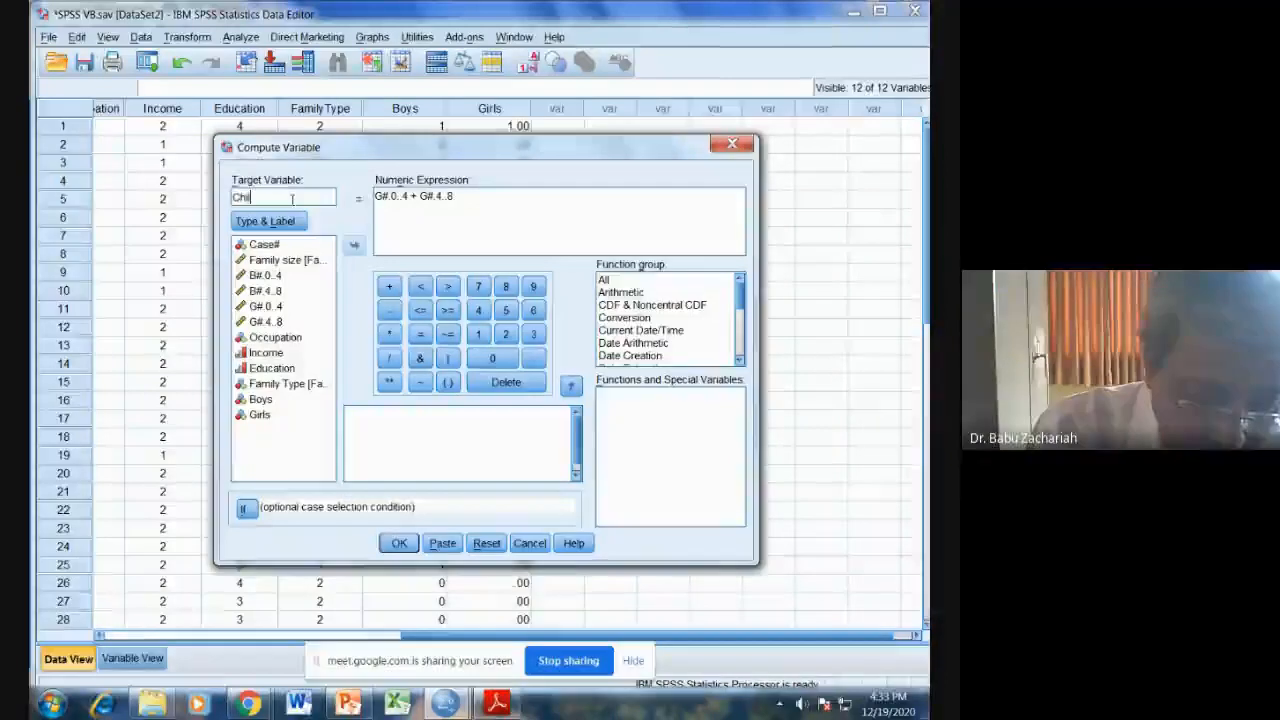
text(dren)
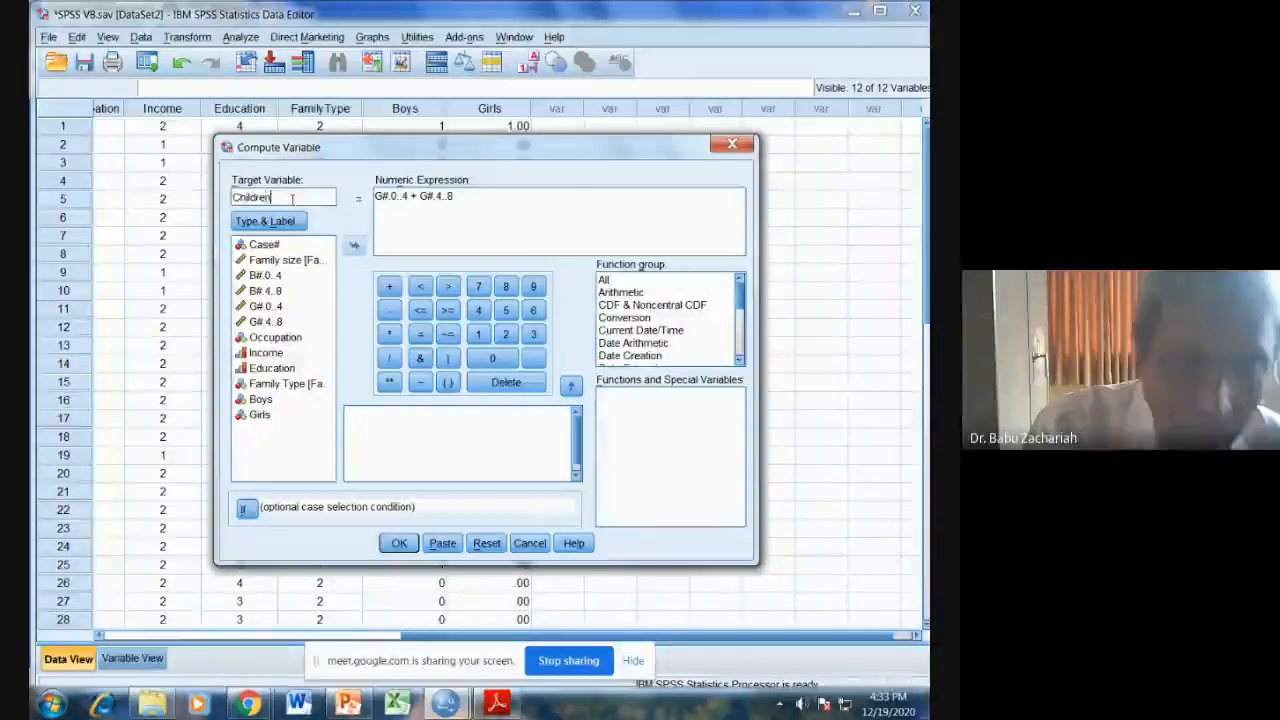
Extend the numeric expression to G#.0..4 + G#.4..8+B#.0..4+B#.4..8 and run the computation.
click(460, 198)
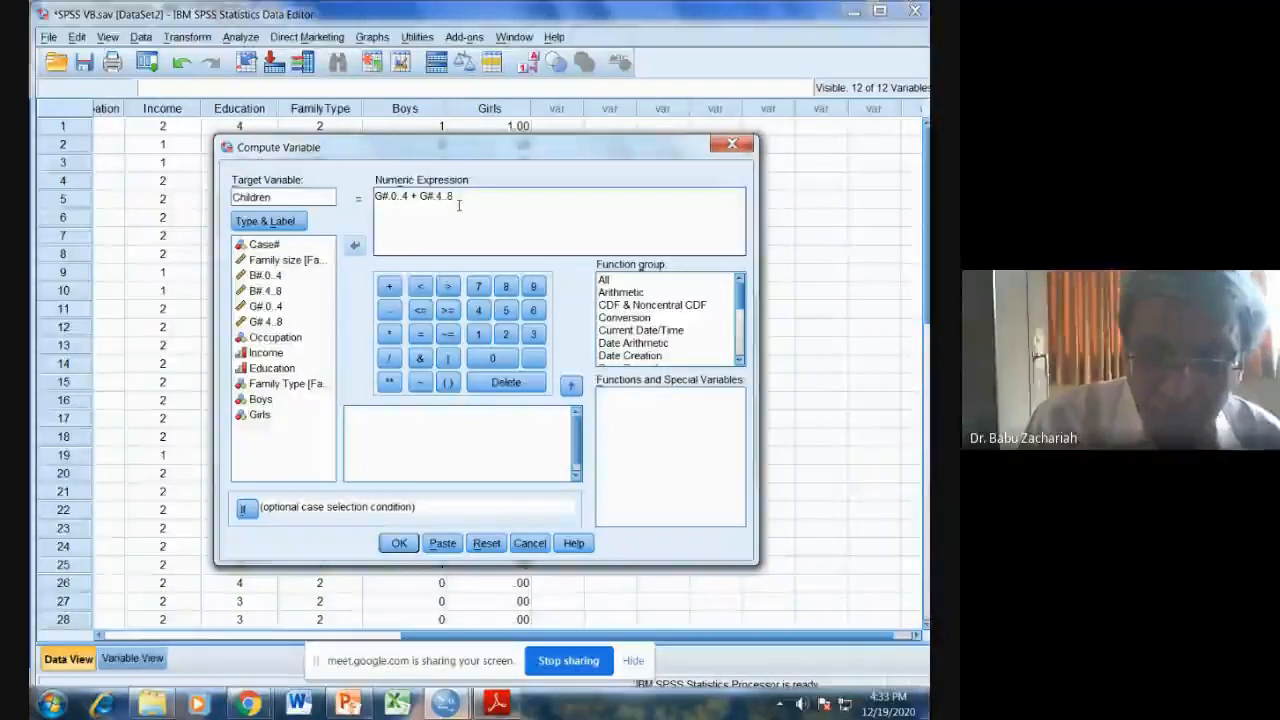
text(+)
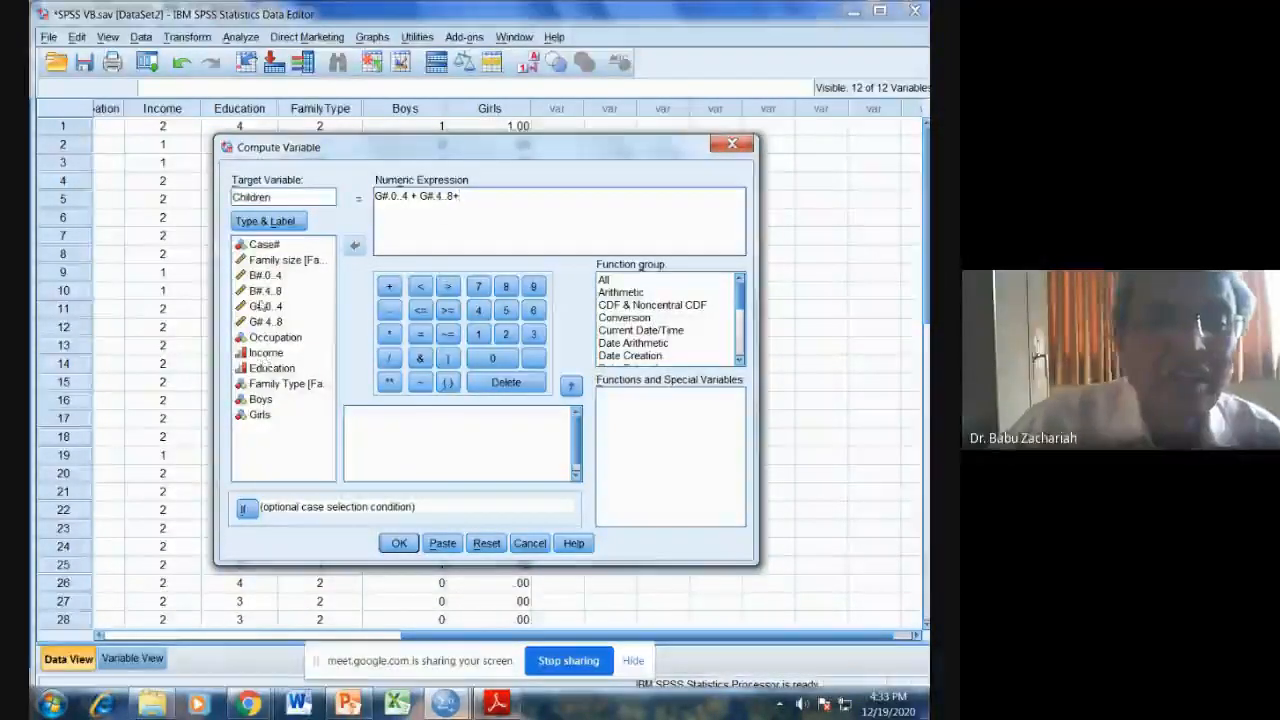
click(262, 276)
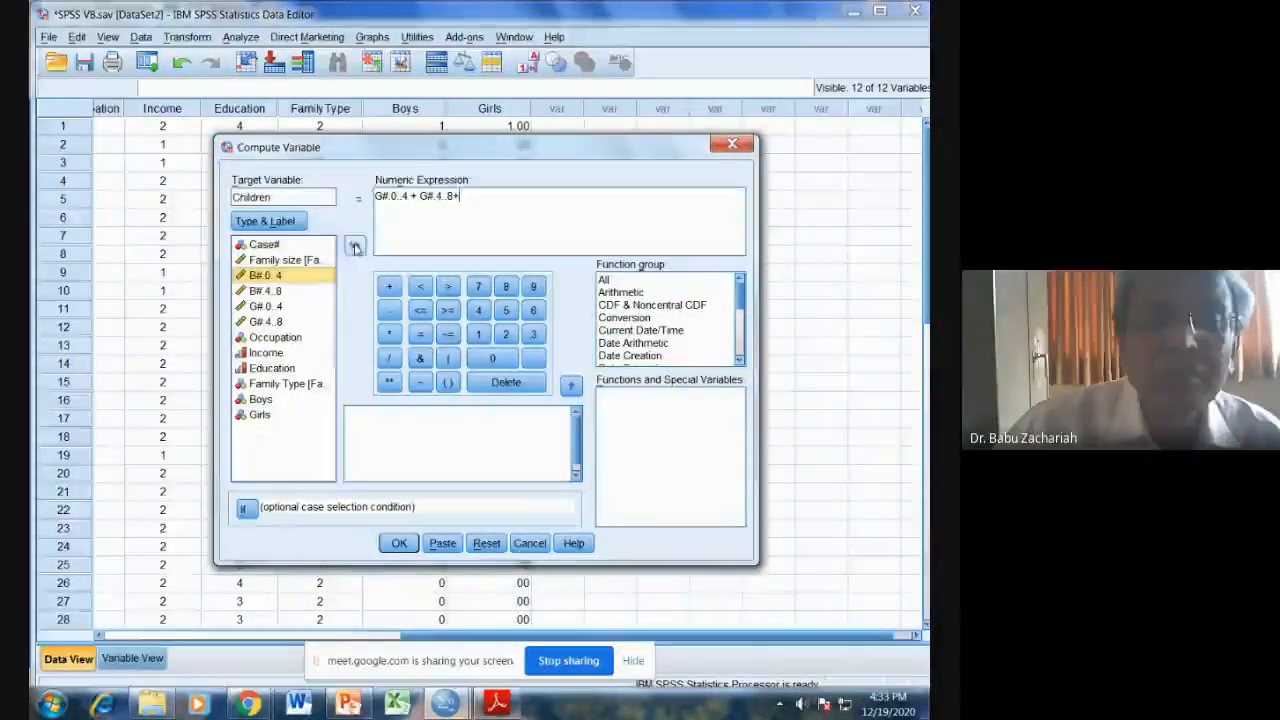
double_click(323, 273)
text(+)
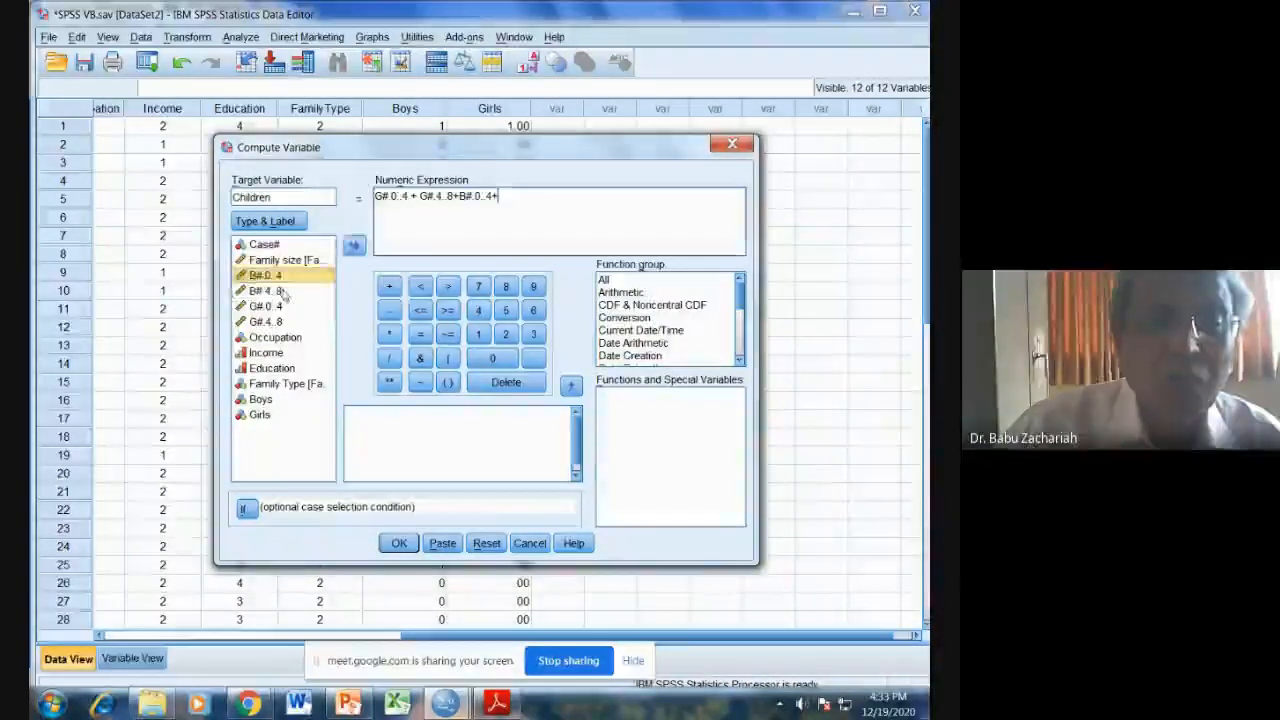
click(267, 292)
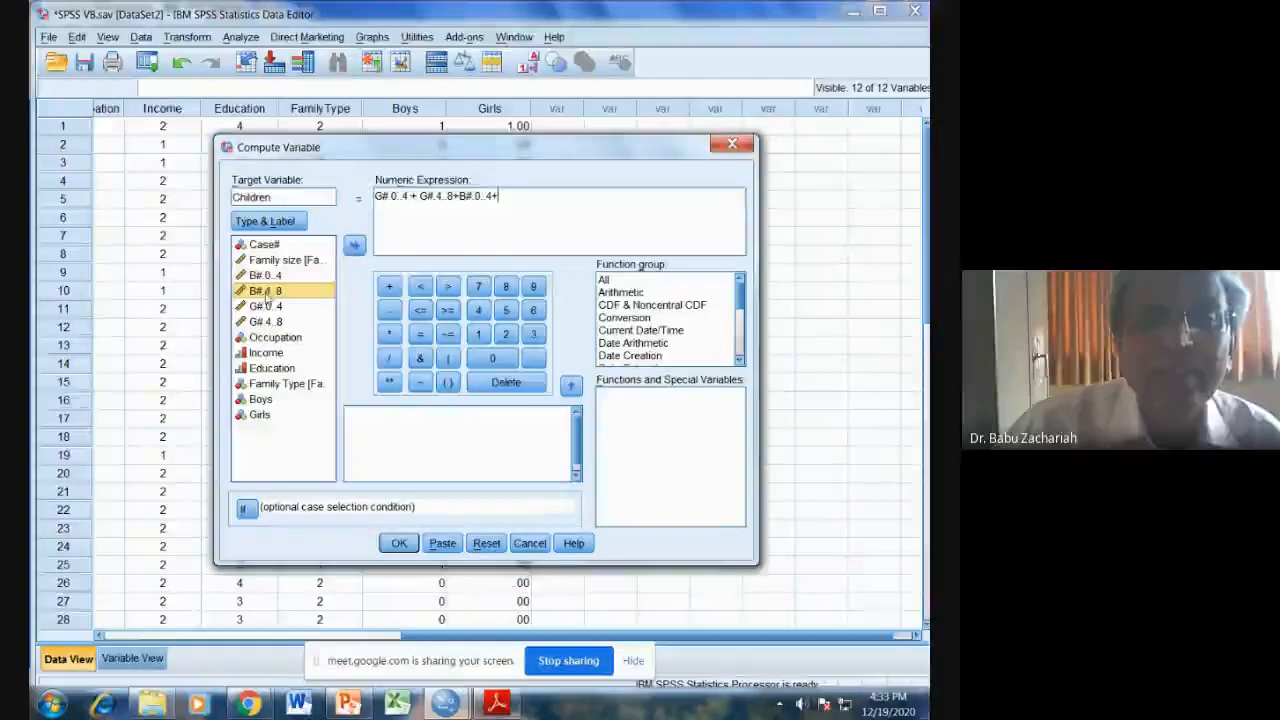
click(354, 245)
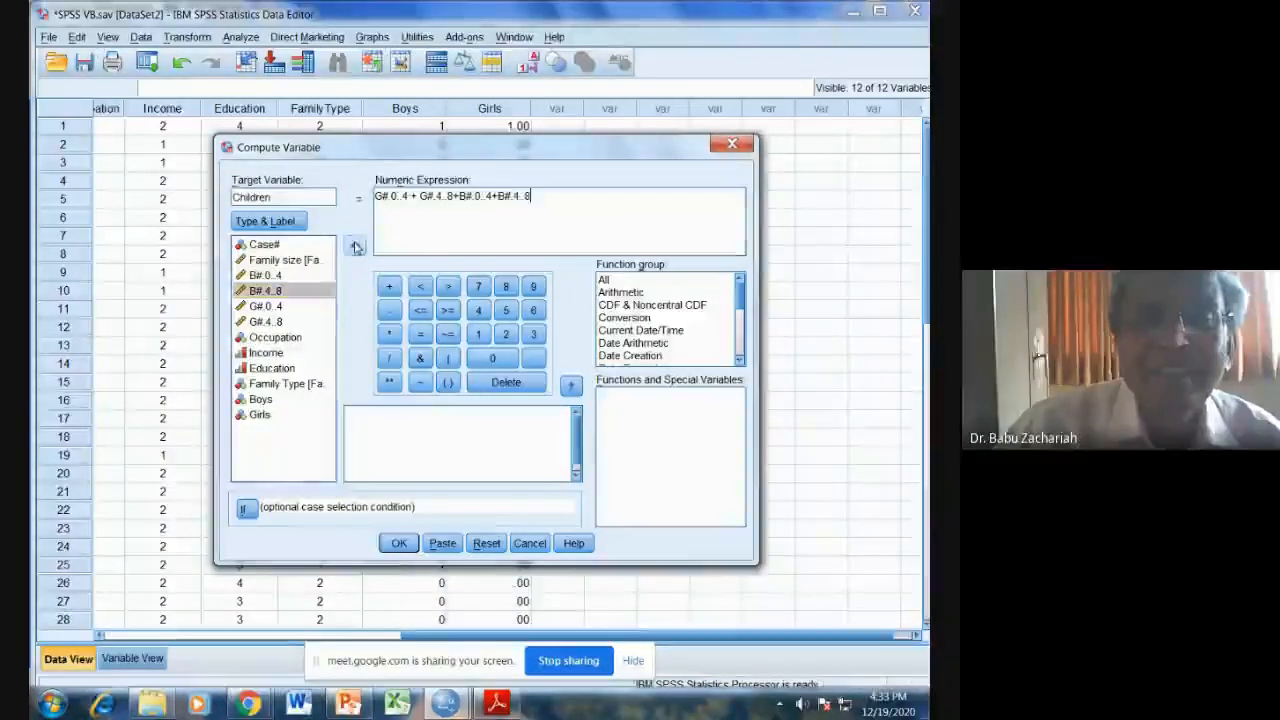
click(399, 543)
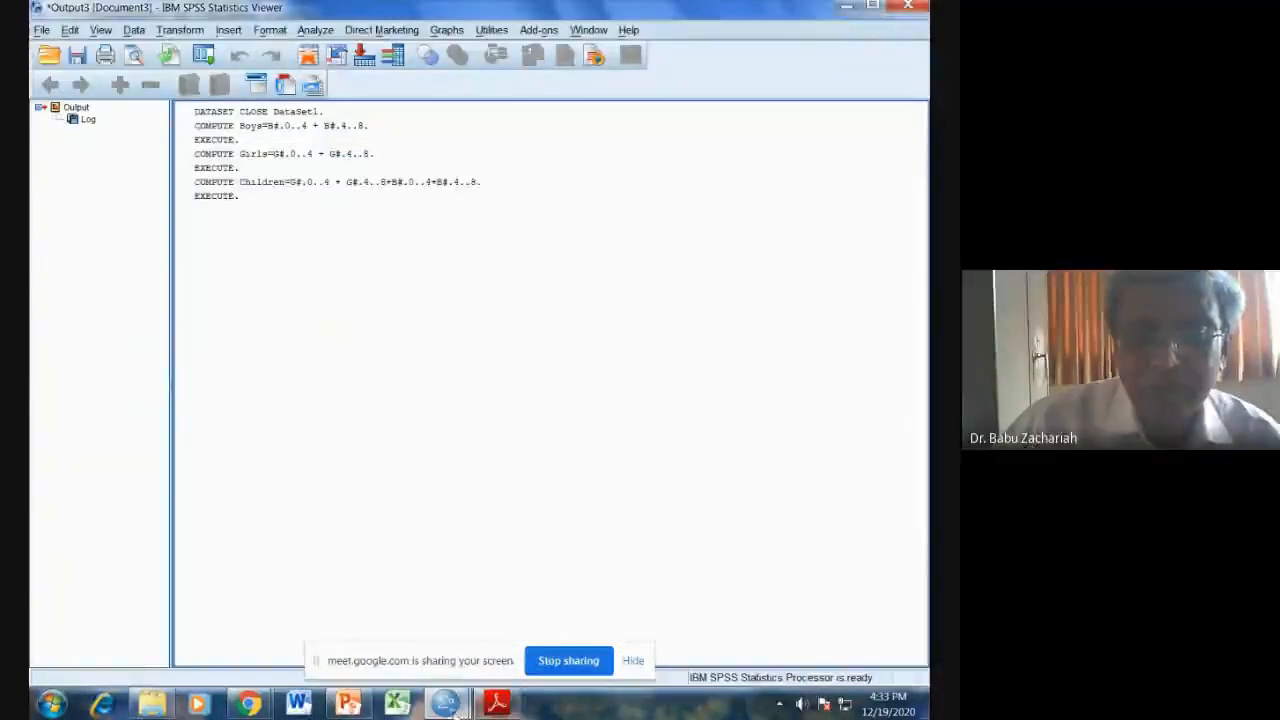
Return to the data set and set the decimals of the Girls and Children variables to 0.
mouse_move(447, 705)
click(395, 645)
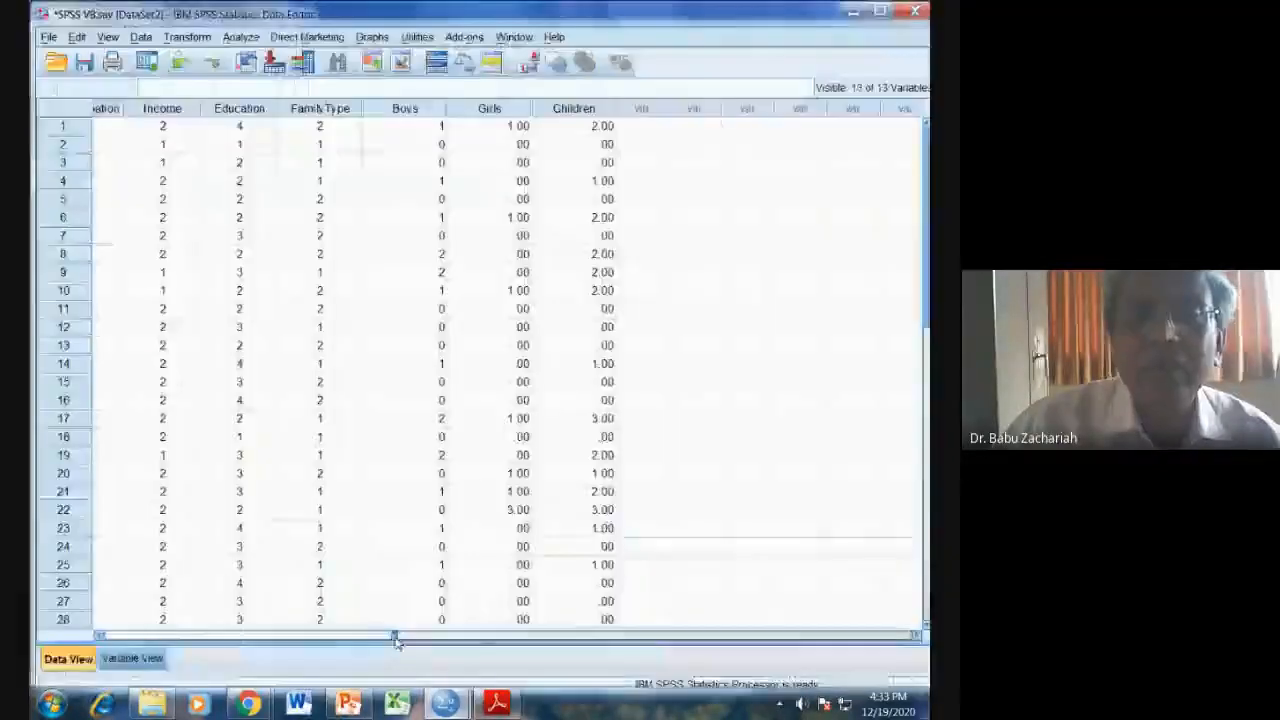
click(148, 662)
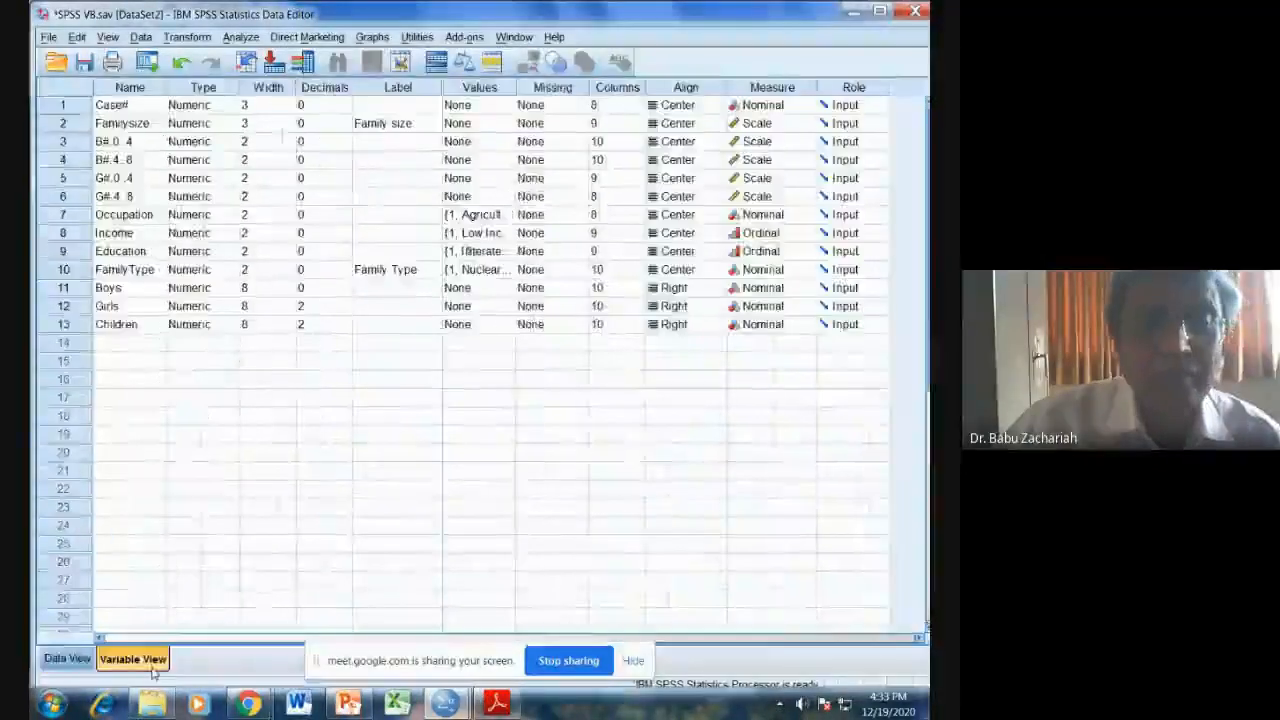
click(348, 311)
click(348, 311)
click(347, 311)
click(343, 328)
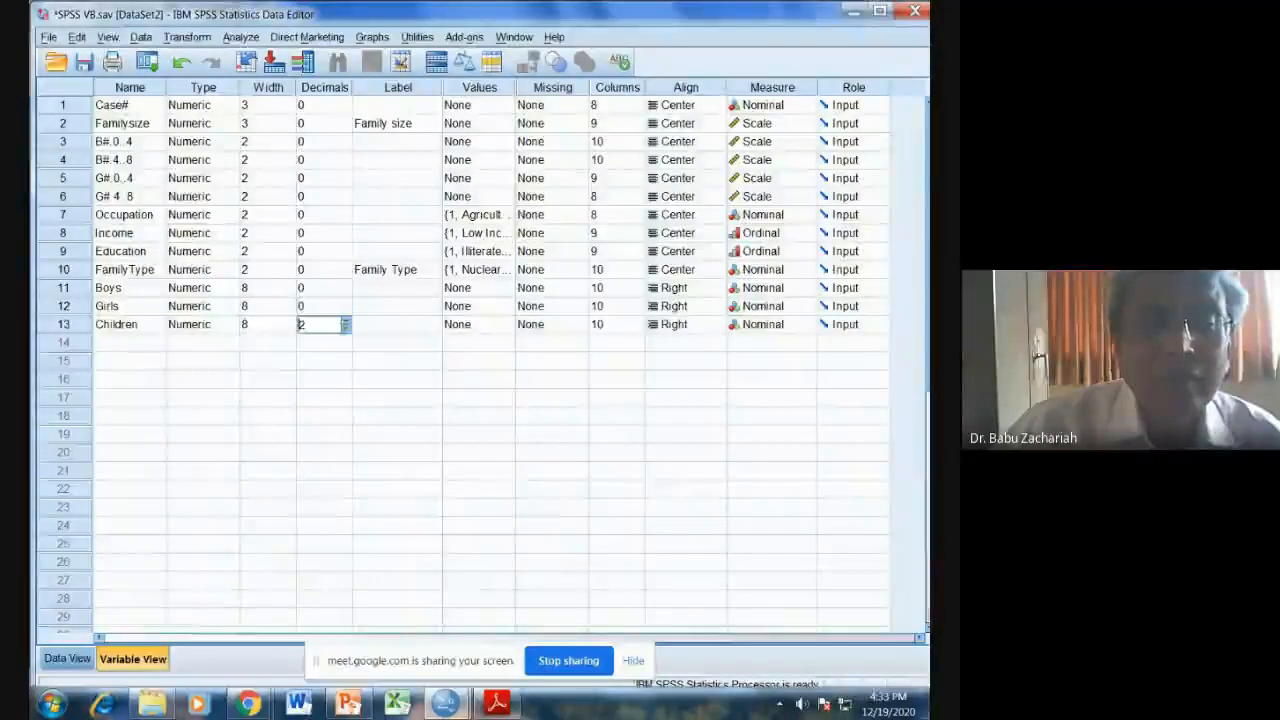
click(345, 328)
click(345, 328)
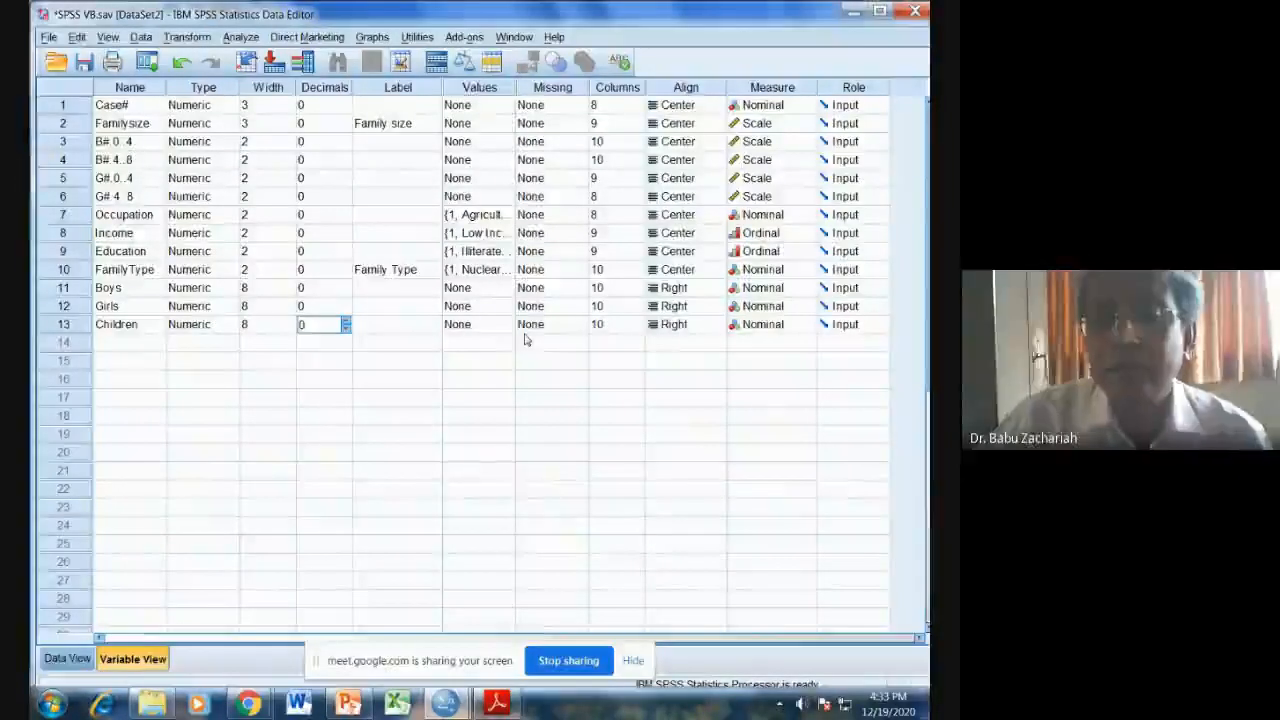
Set the alignment of the Boys, Girls and Children variables to Center and return to the data values.
click(700, 288)
click(716, 288)
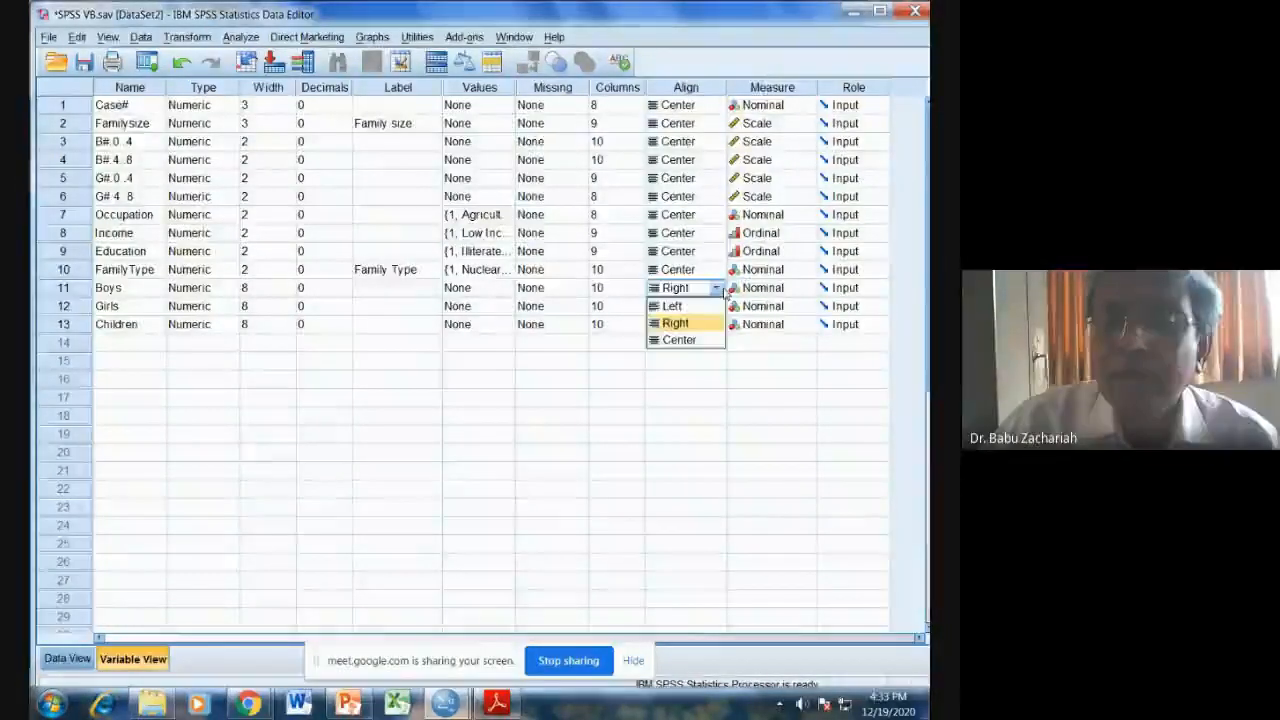
click(712, 340)
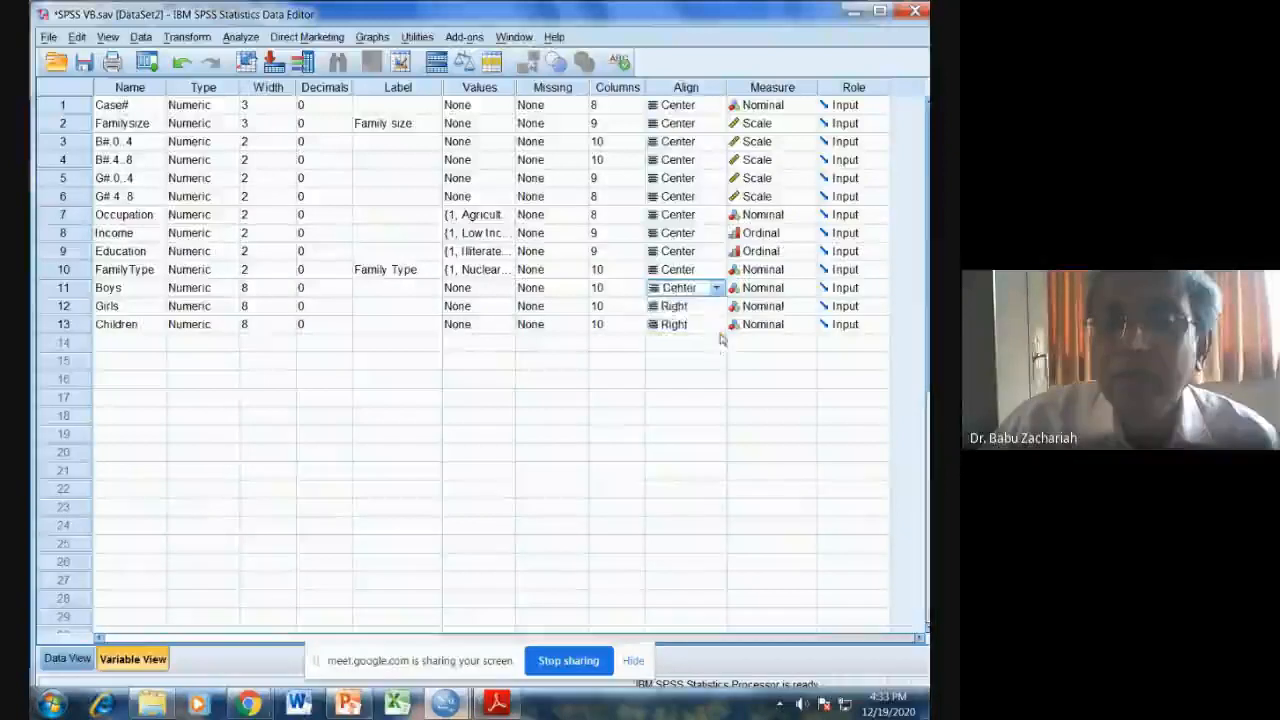
click(714, 306)
click(716, 306)
click(712, 357)
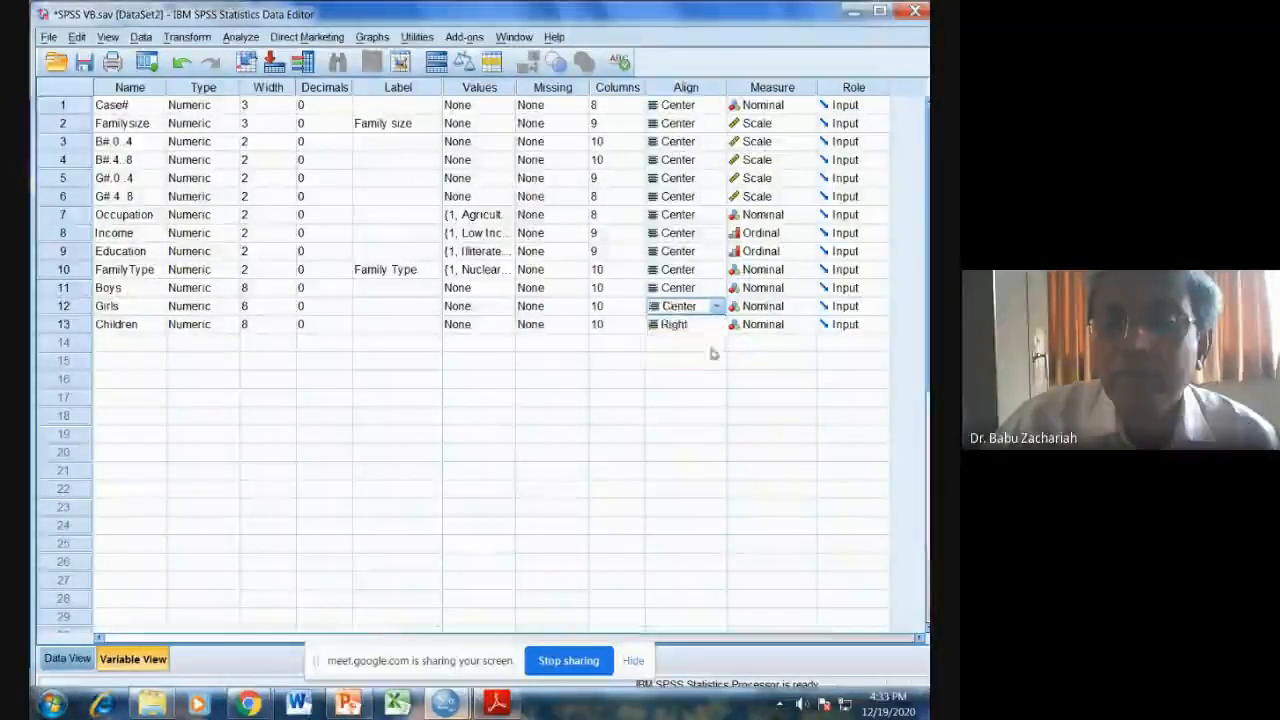
click(715, 327)
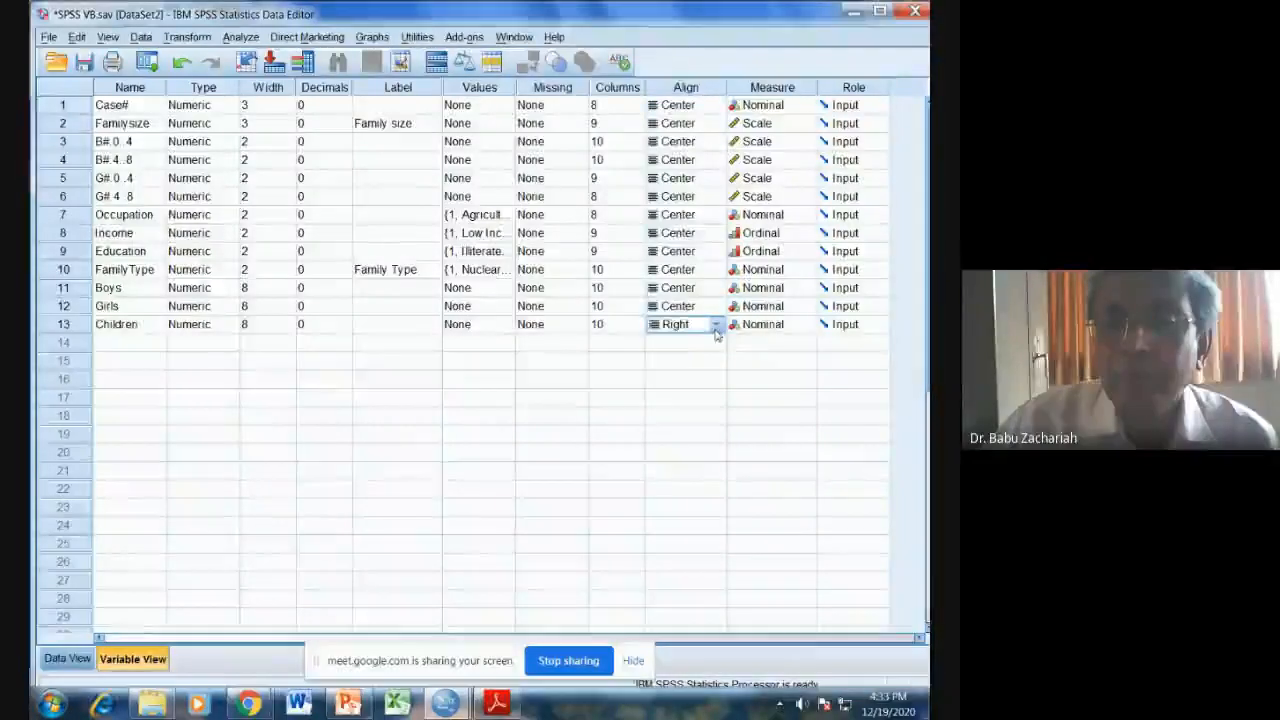
click(715, 328)
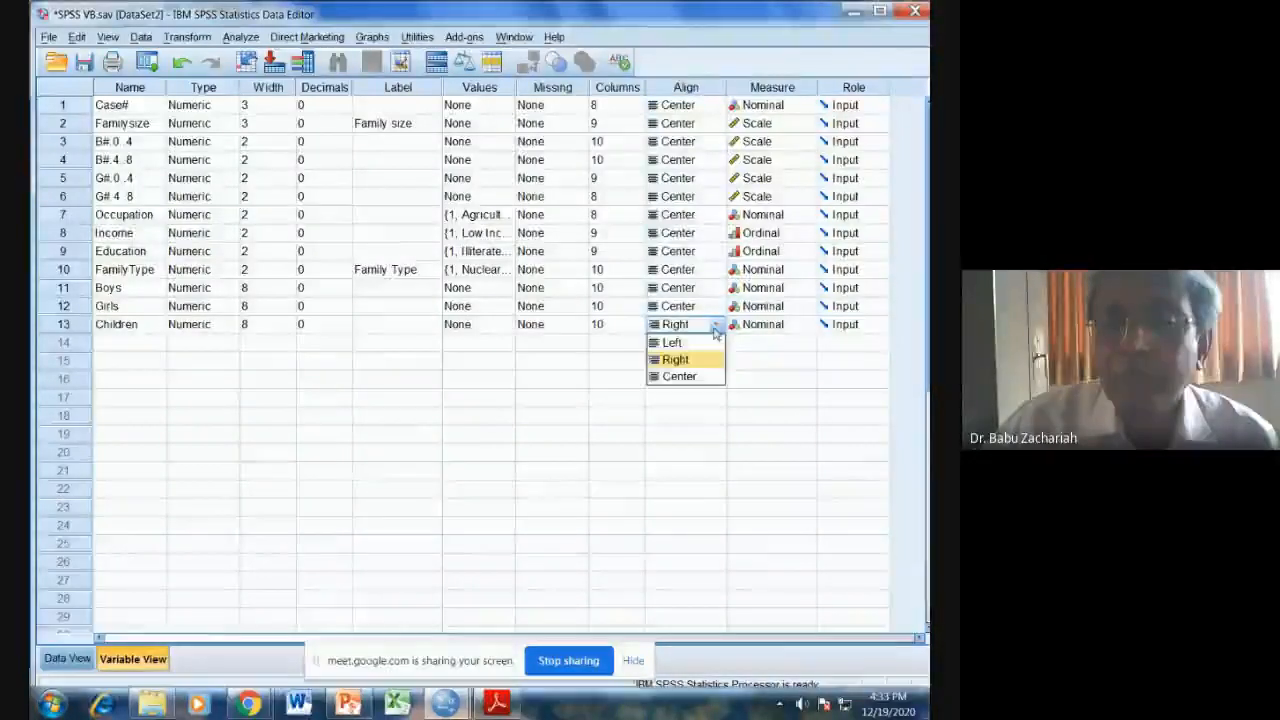
click(698, 377)
click(72, 658)
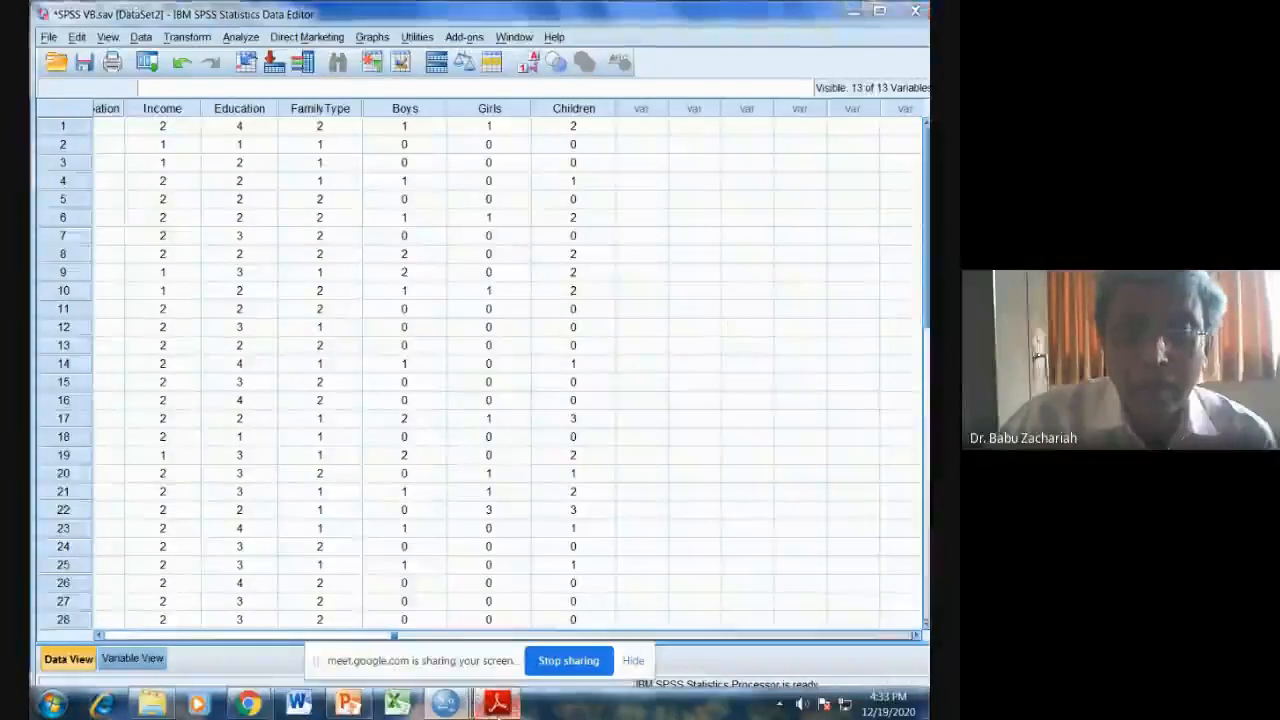
Check the question list in SPSS VB.pdf, and set up a Frequencies analysis of Boys and Girls in the SPSS Data Editor.
click(497, 705)
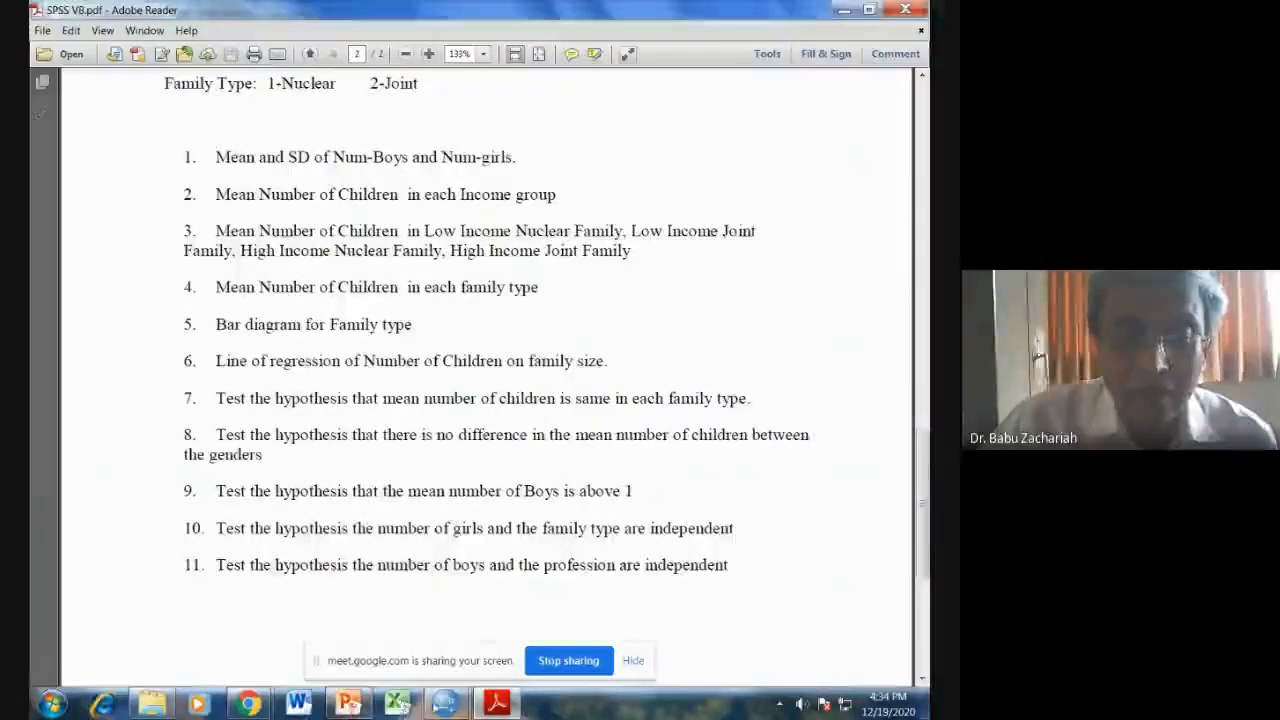
mouse_move(445, 703)
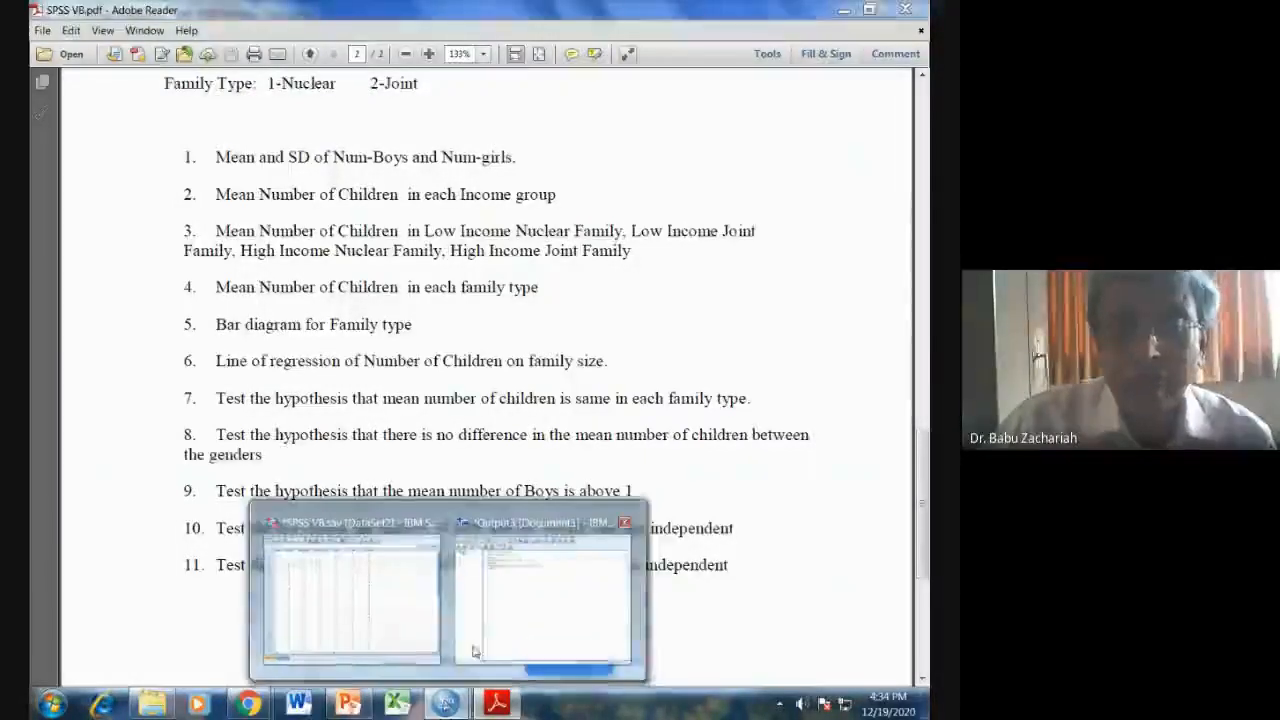
click(378, 613)
click(240, 37)
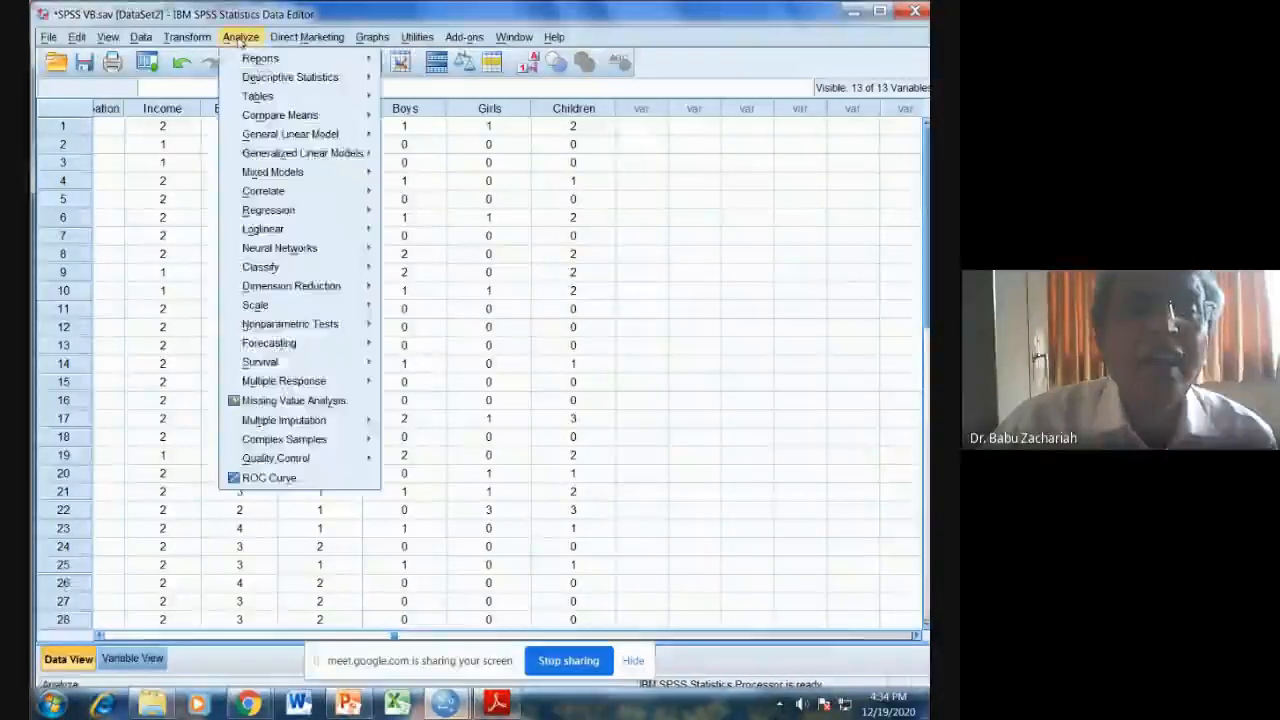
mouse_move(345, 79)
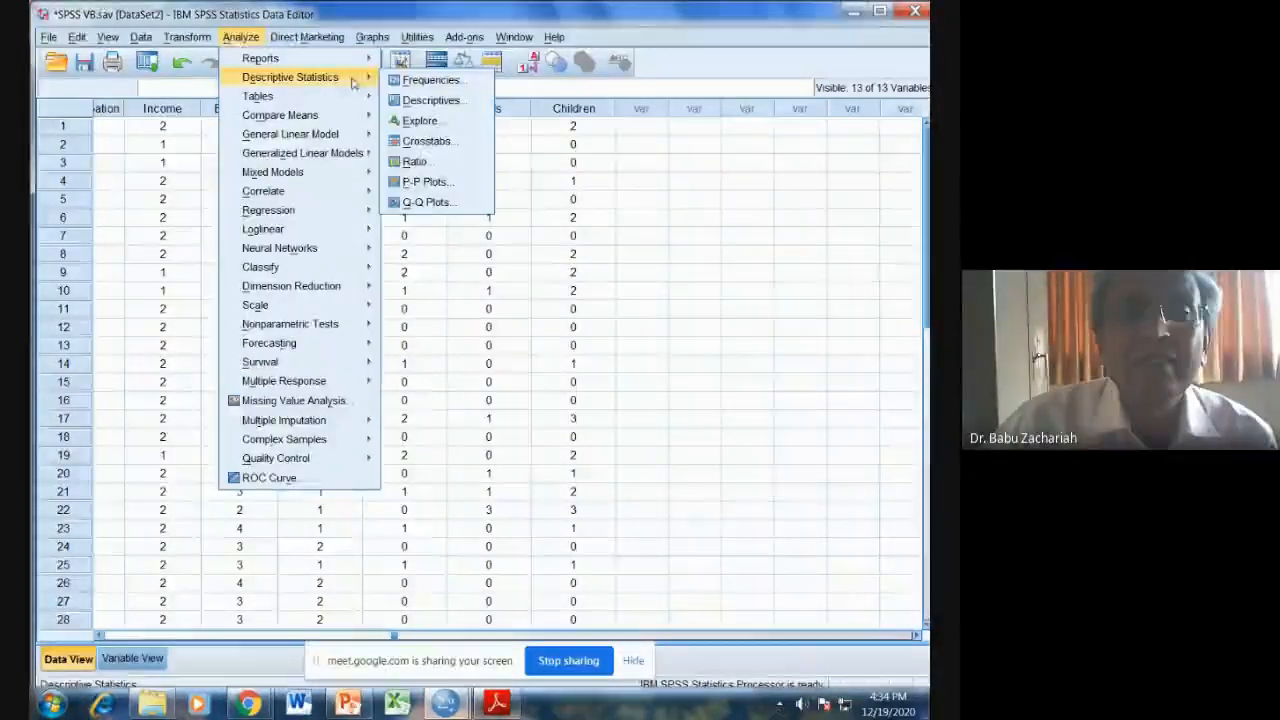
click(428, 80)
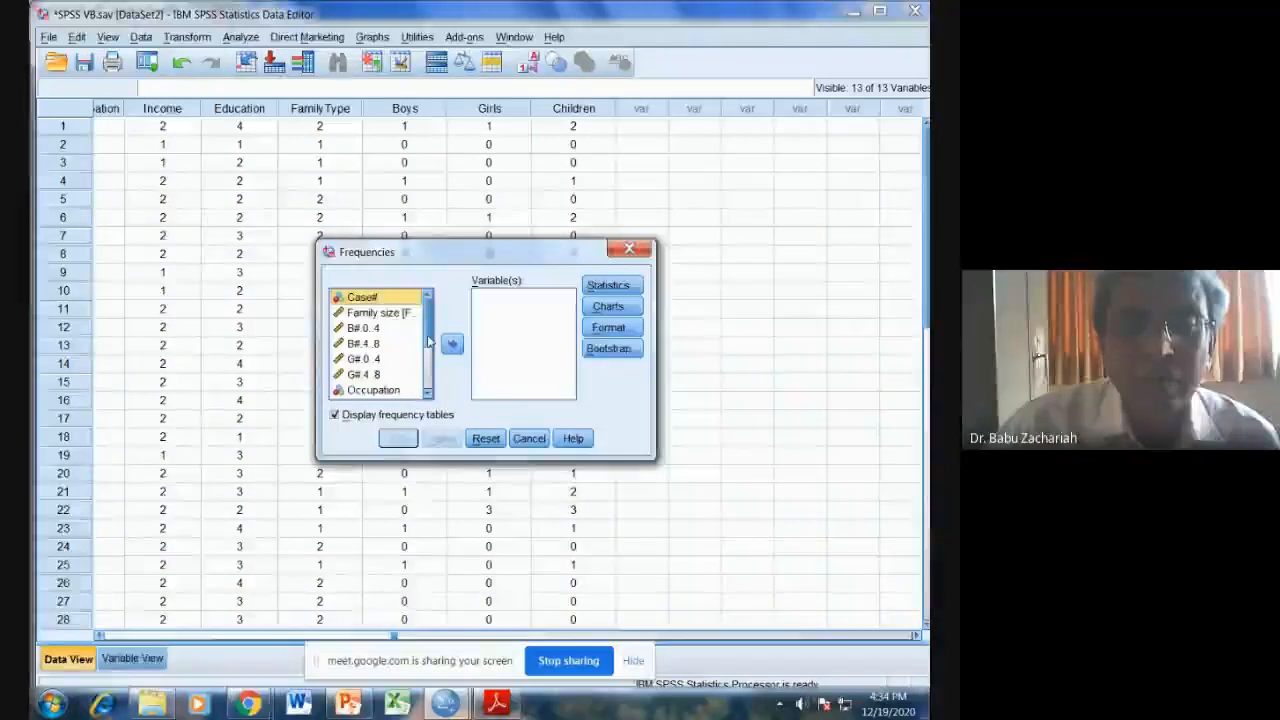
drag(428, 342, 428, 376)
click(407, 361)
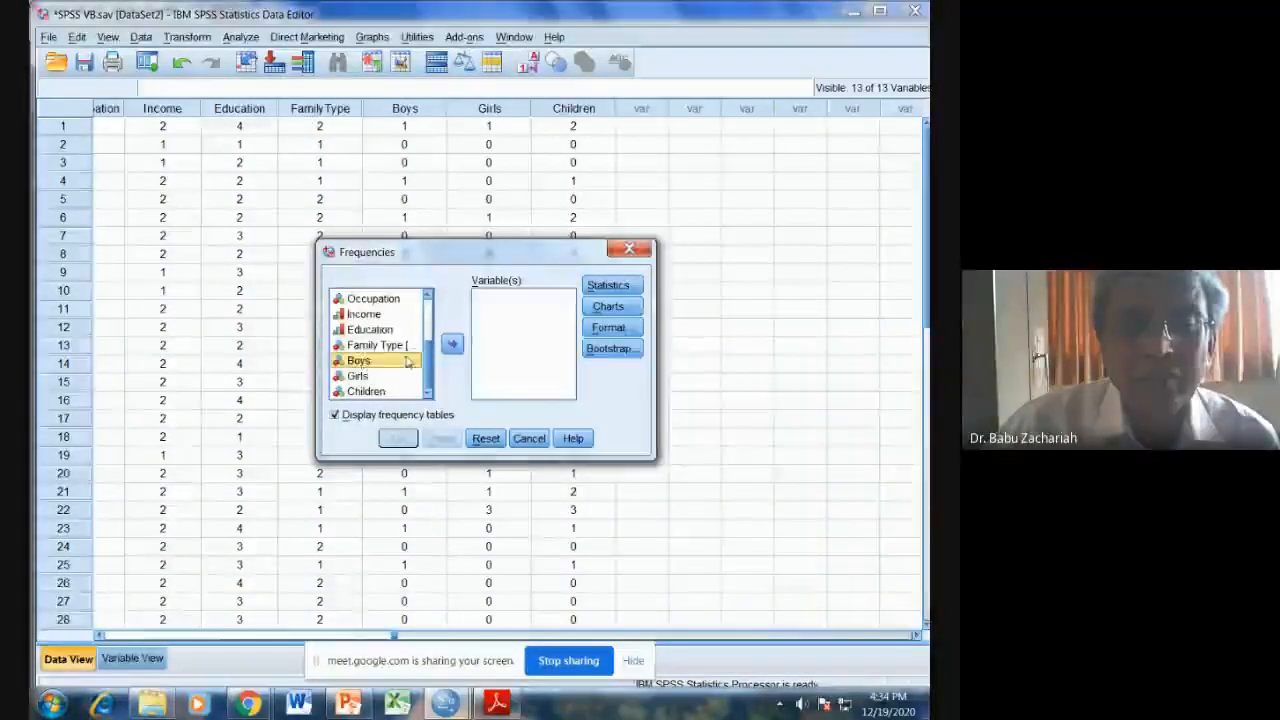
click(452, 344)
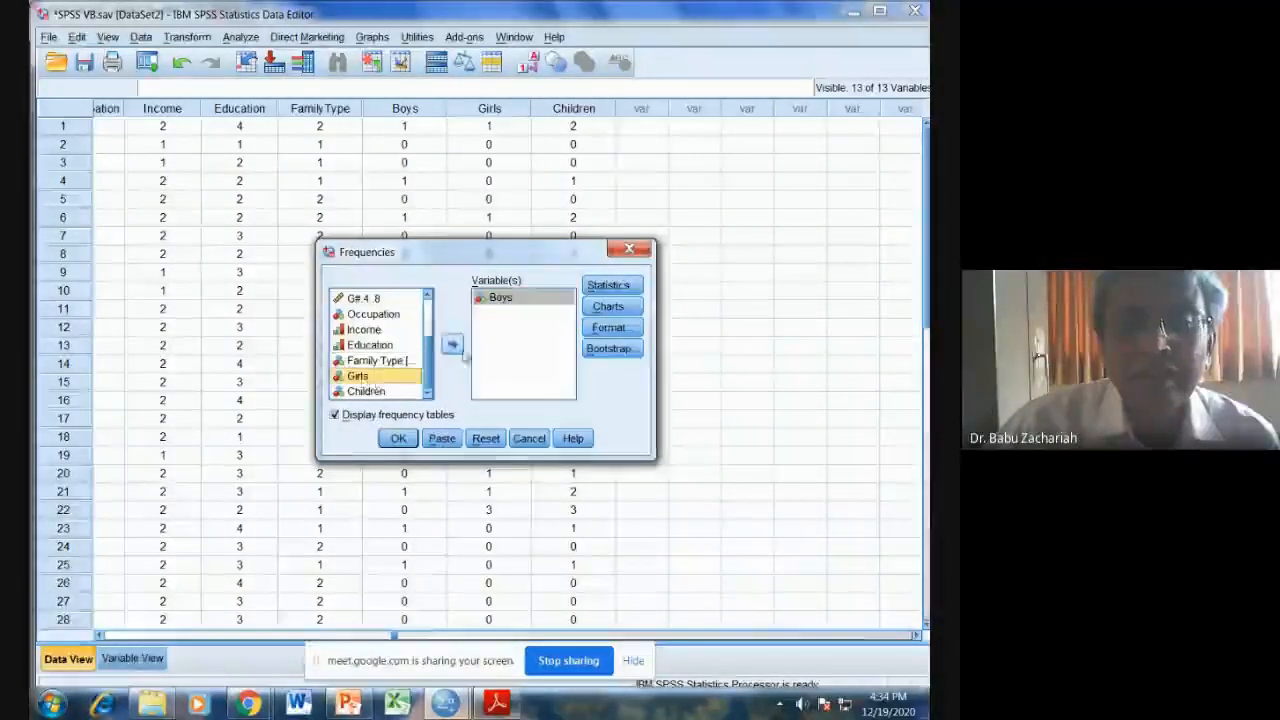
click(452, 344)
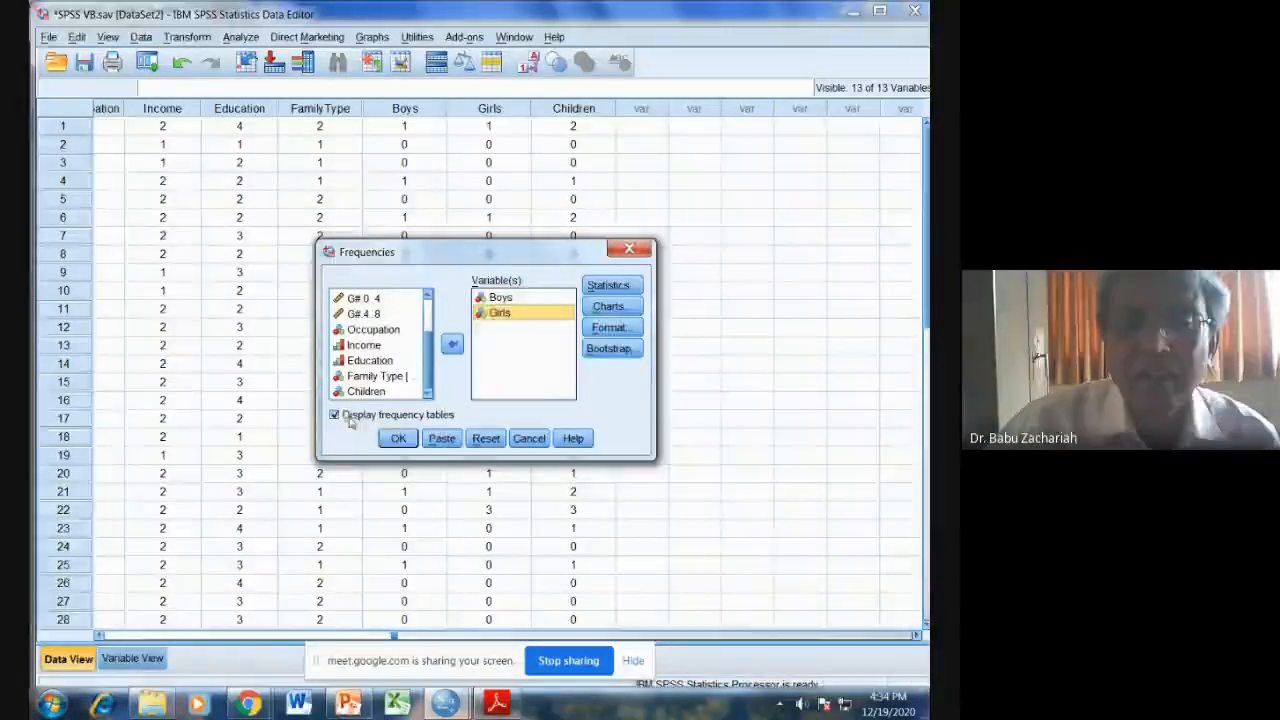
Request the mean and standard deviation, turn off the frequency tables and run the Frequencies analysis.
click(606, 286)
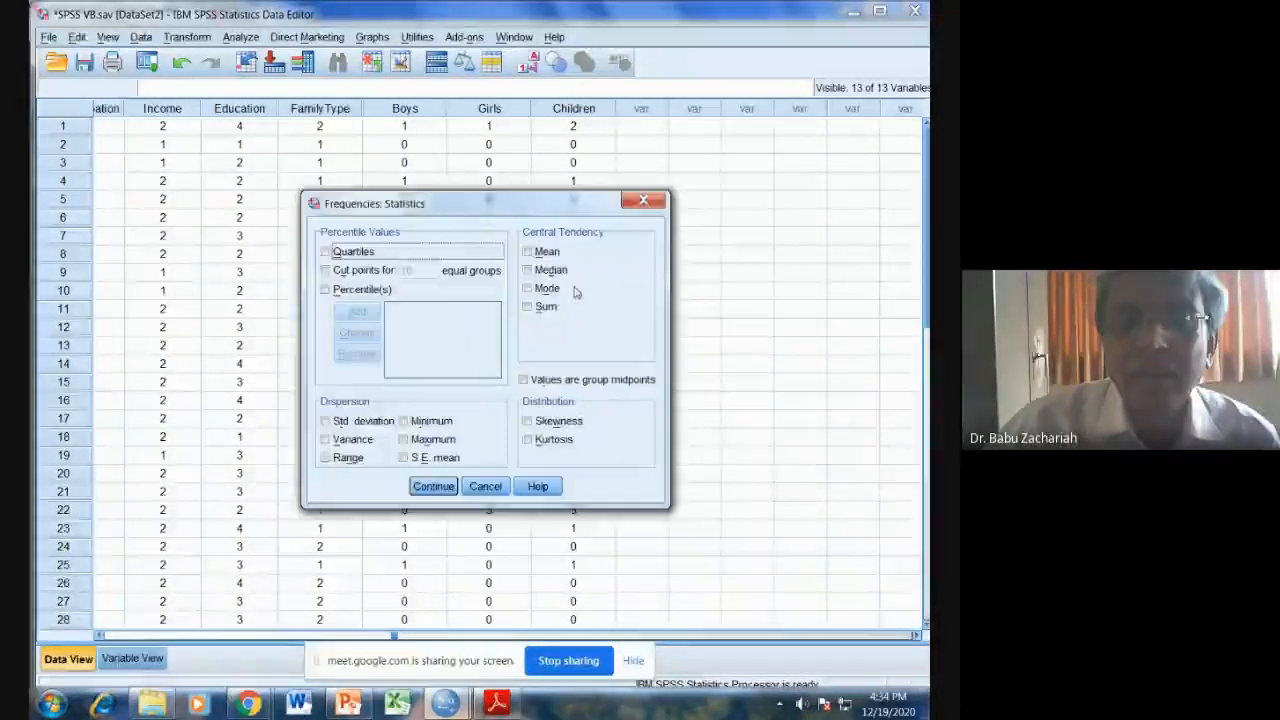
click(529, 252)
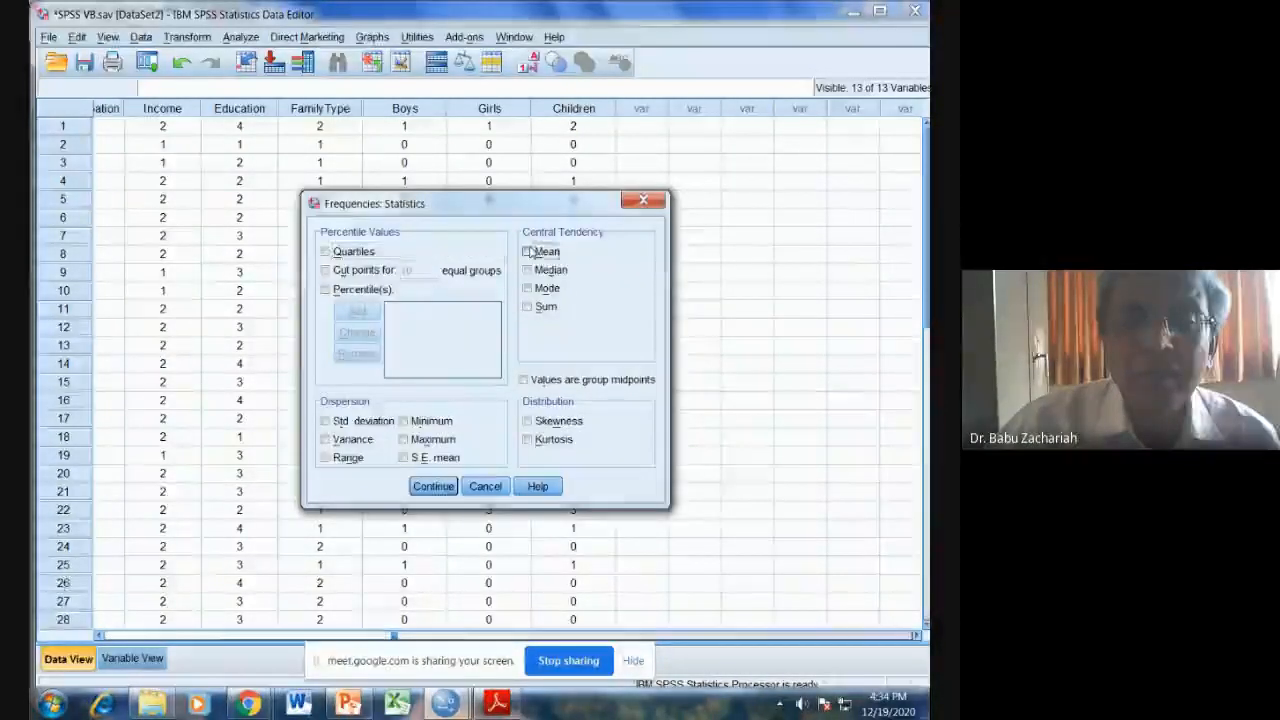
click(326, 421)
click(432, 486)
click(335, 415)
click(398, 439)
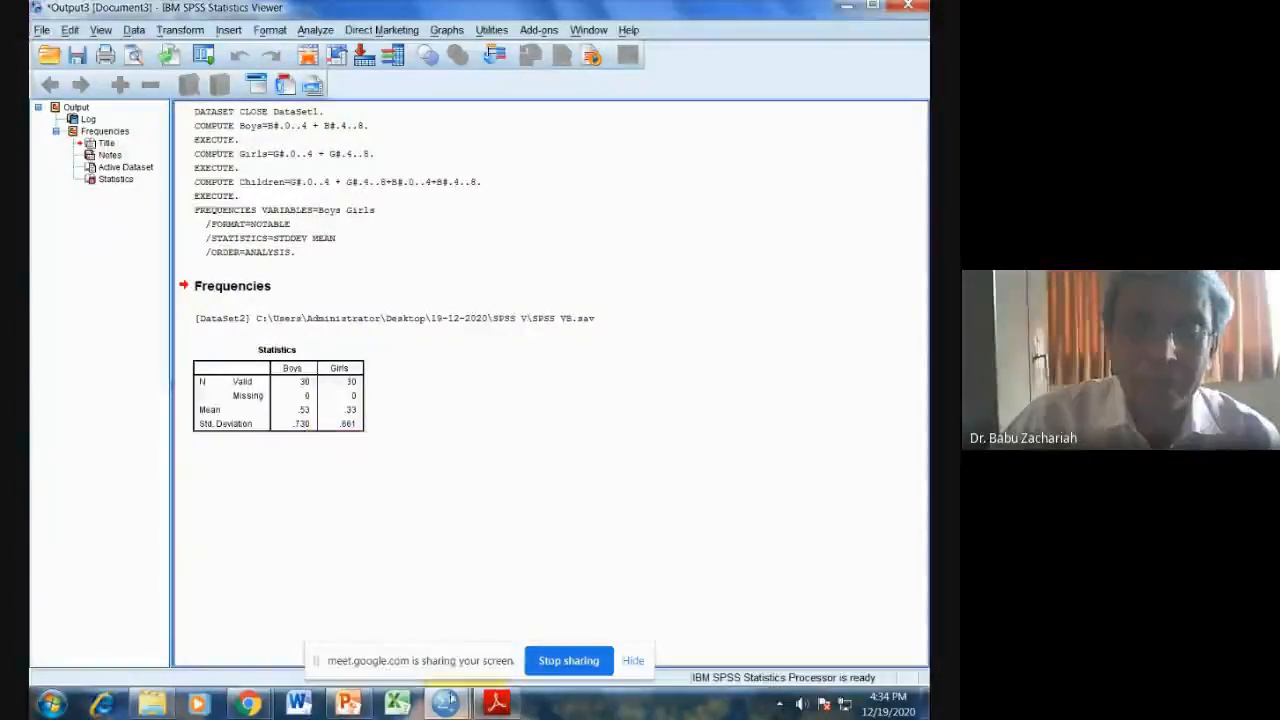
Check the second question in SPSS VB.pdf and return to the data set in the SPSS Data Editor.
click(493, 704)
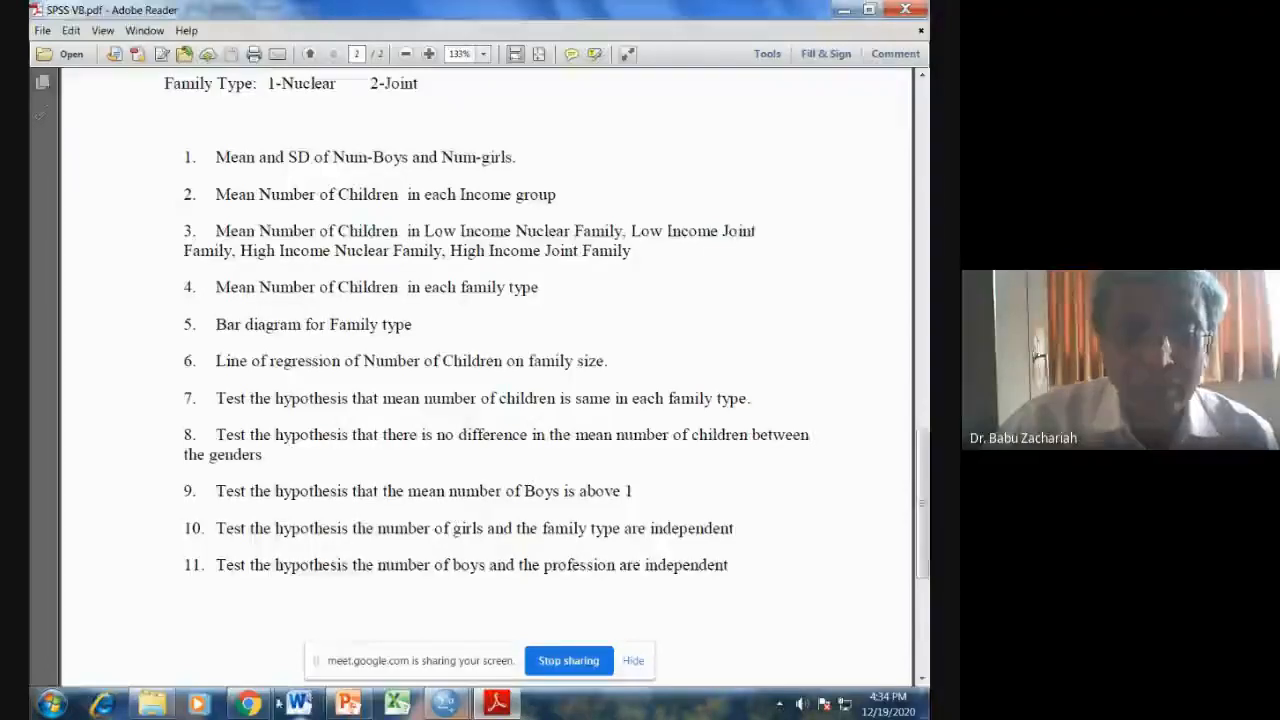
mouse_move(266, 706)
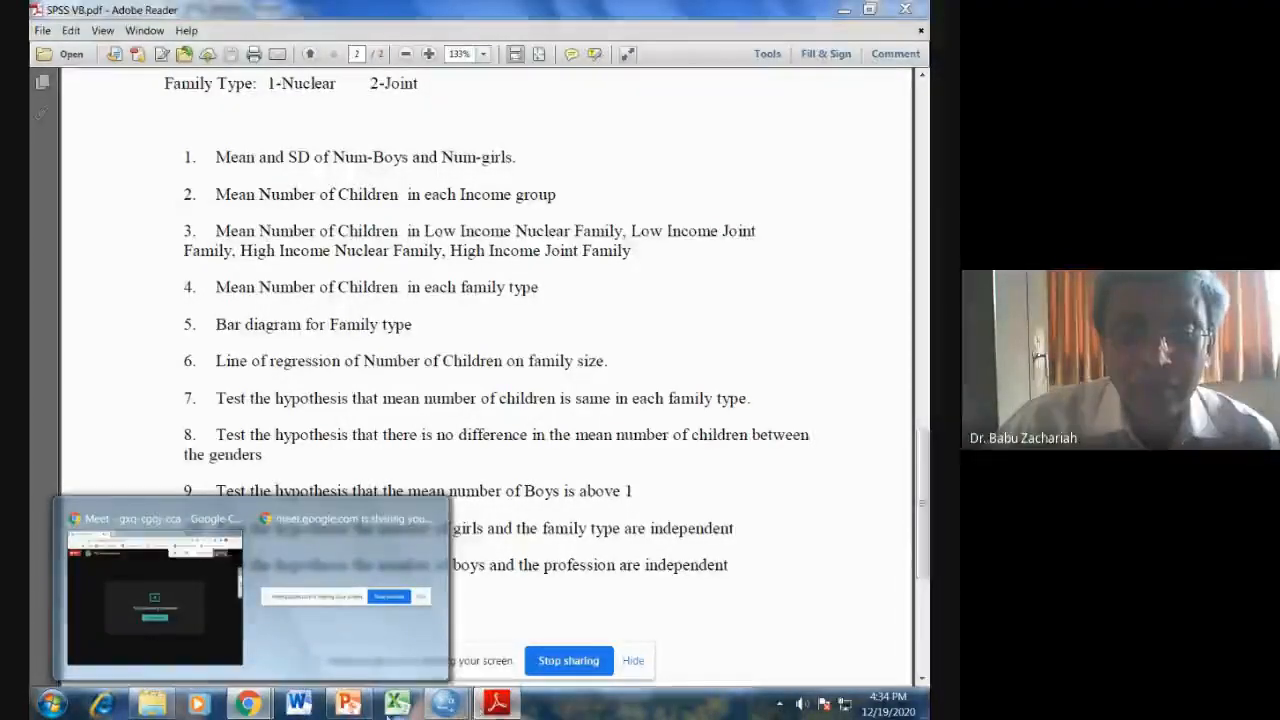
mouse_move(446, 706)
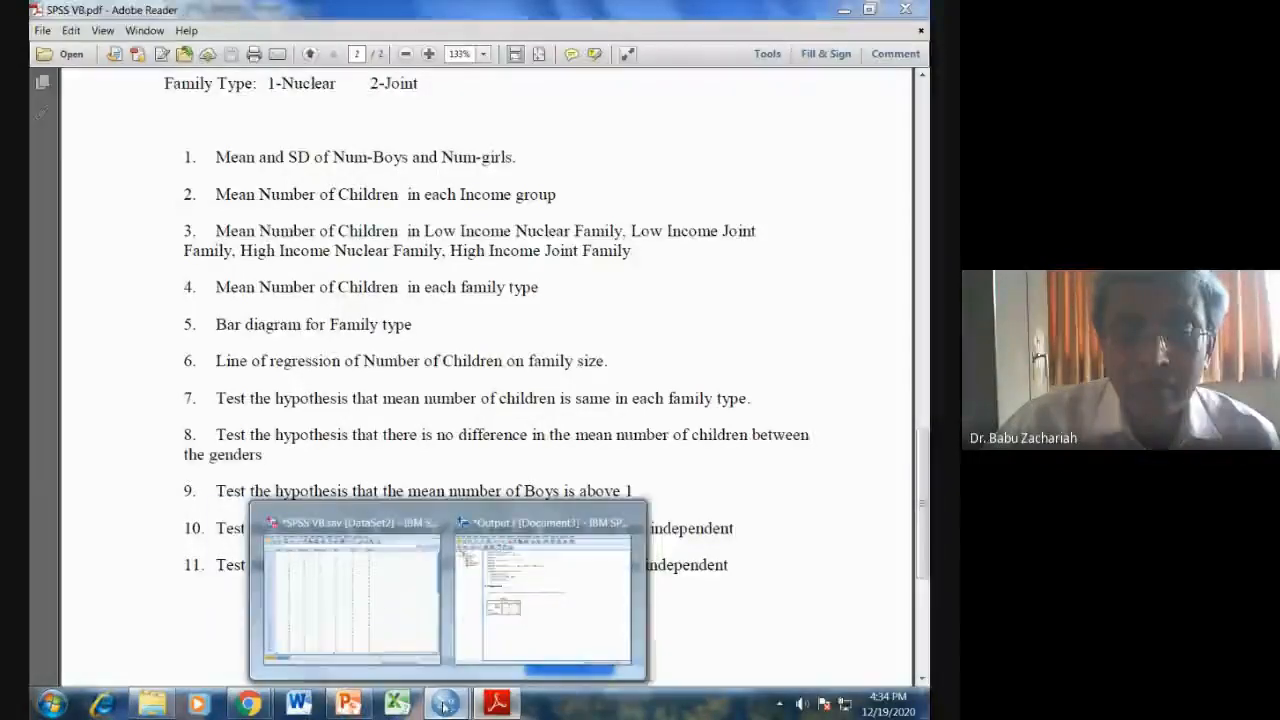
click(423, 634)
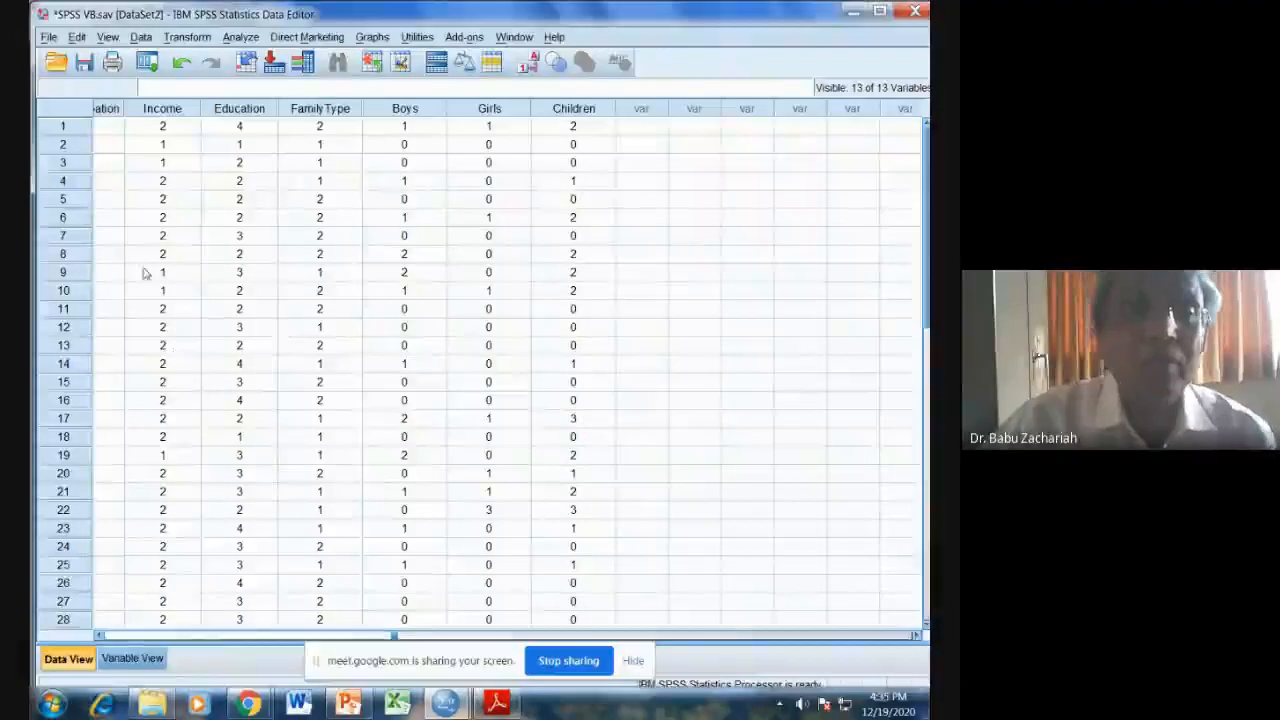
Split the file to compare groups based on Income, sorting the file by the grouping variable.
click(143, 40)
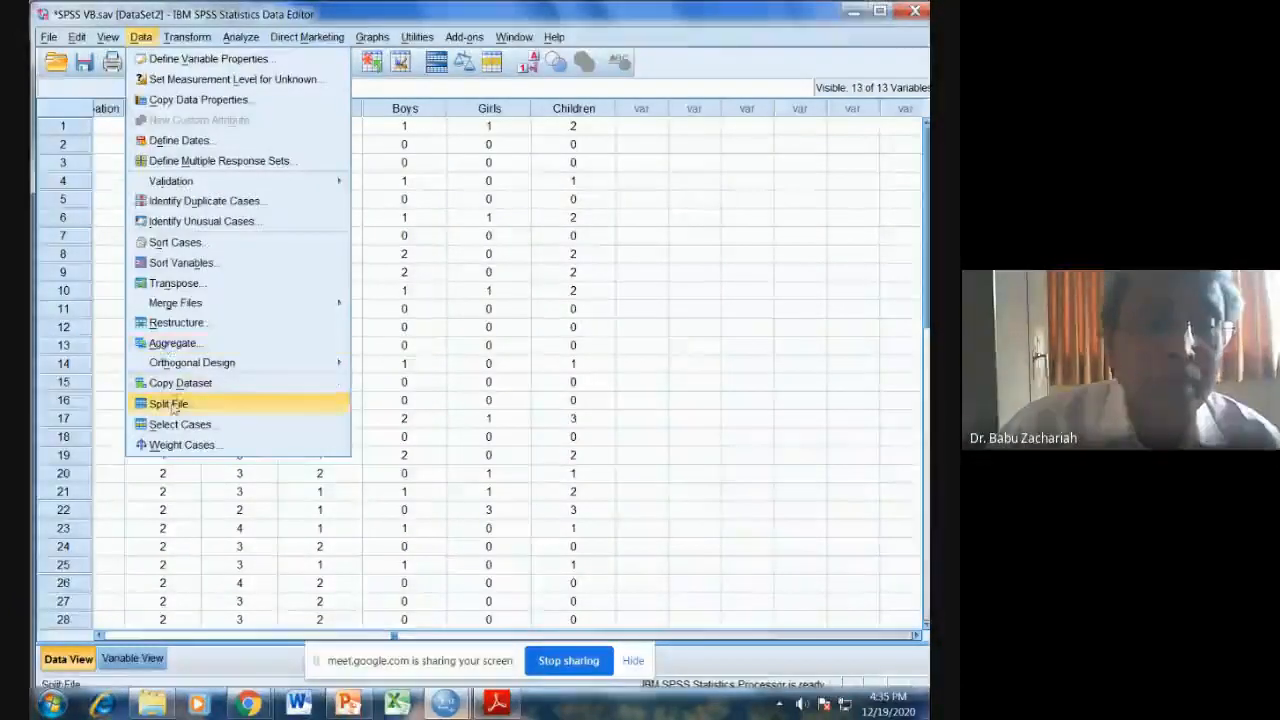
click(170, 404)
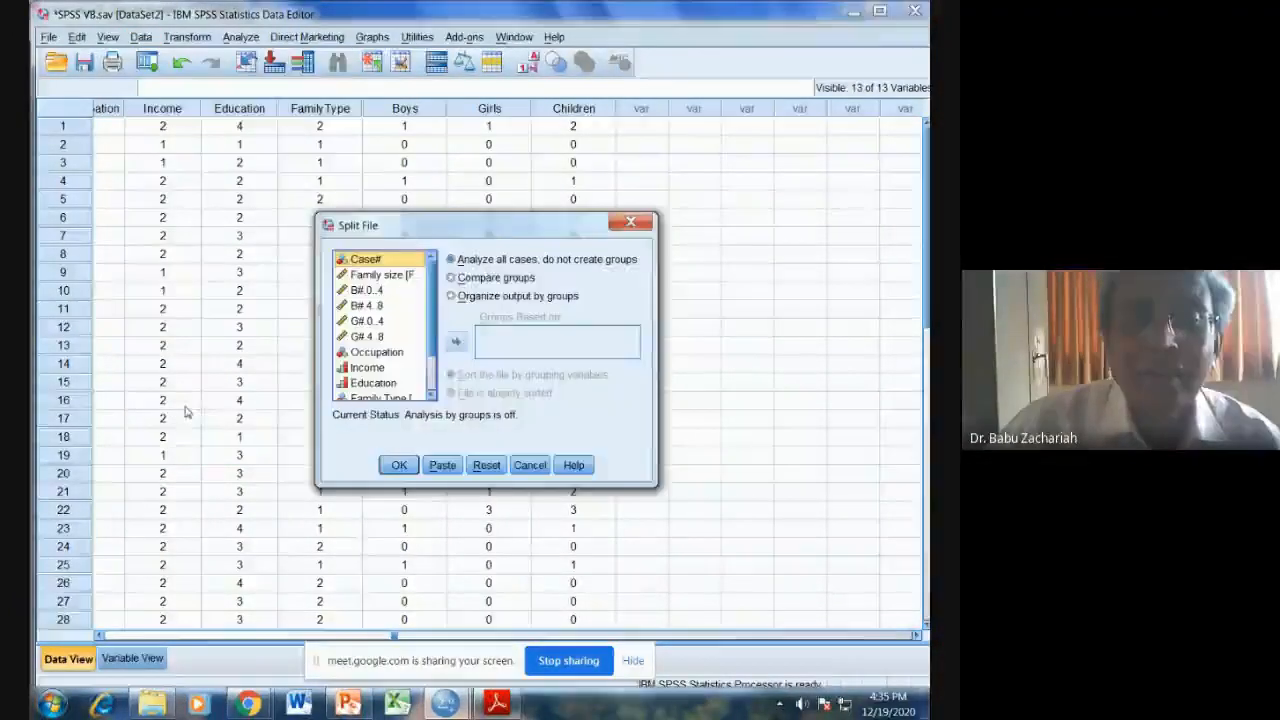
click(452, 279)
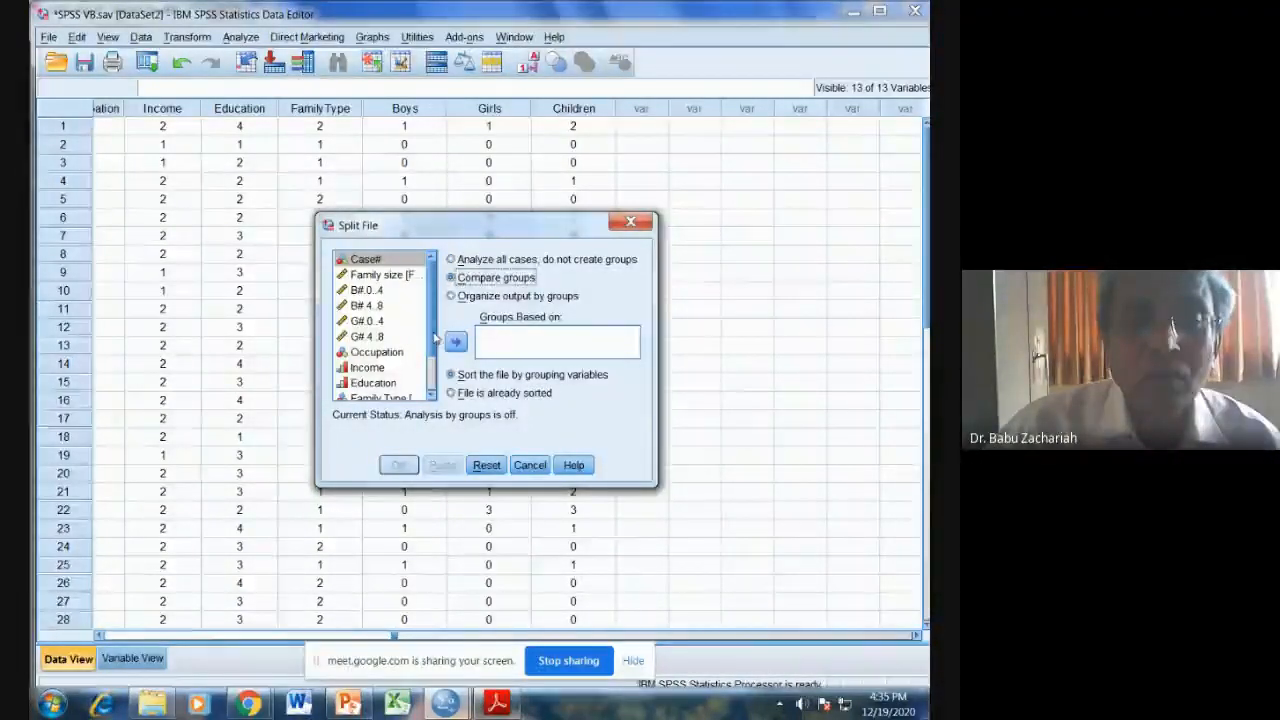
click(368, 368)
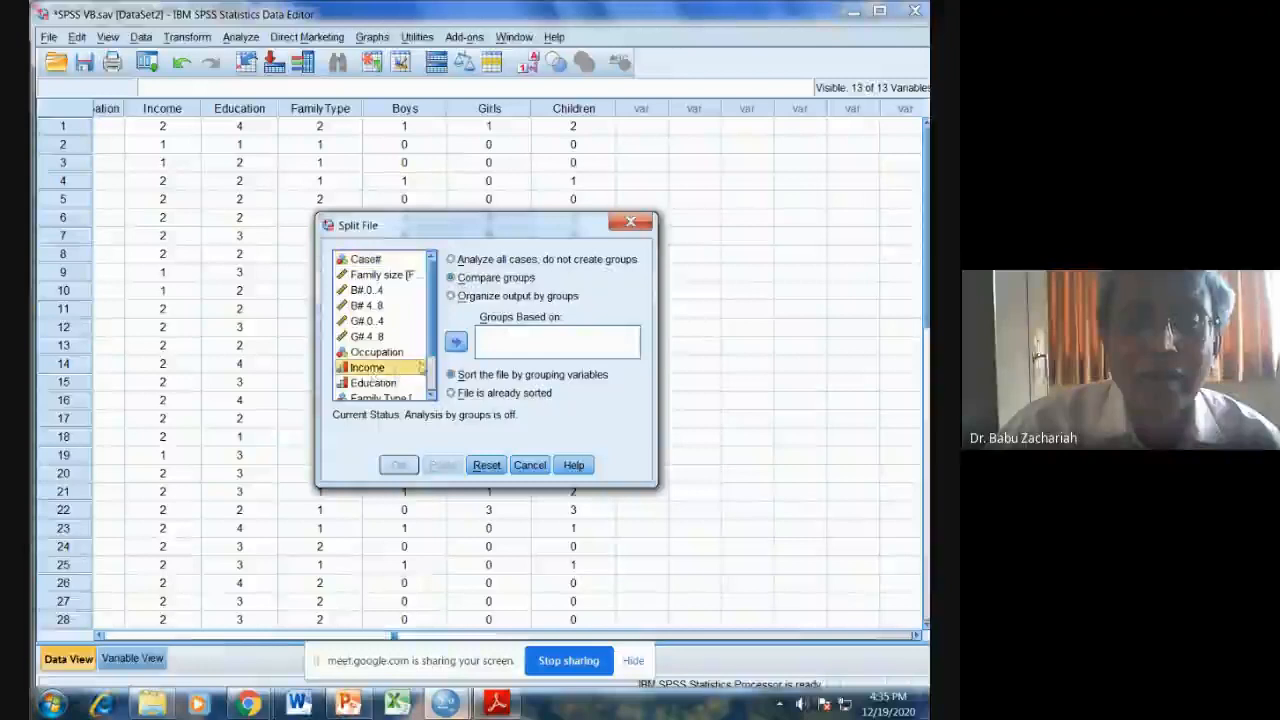
click(455, 343)
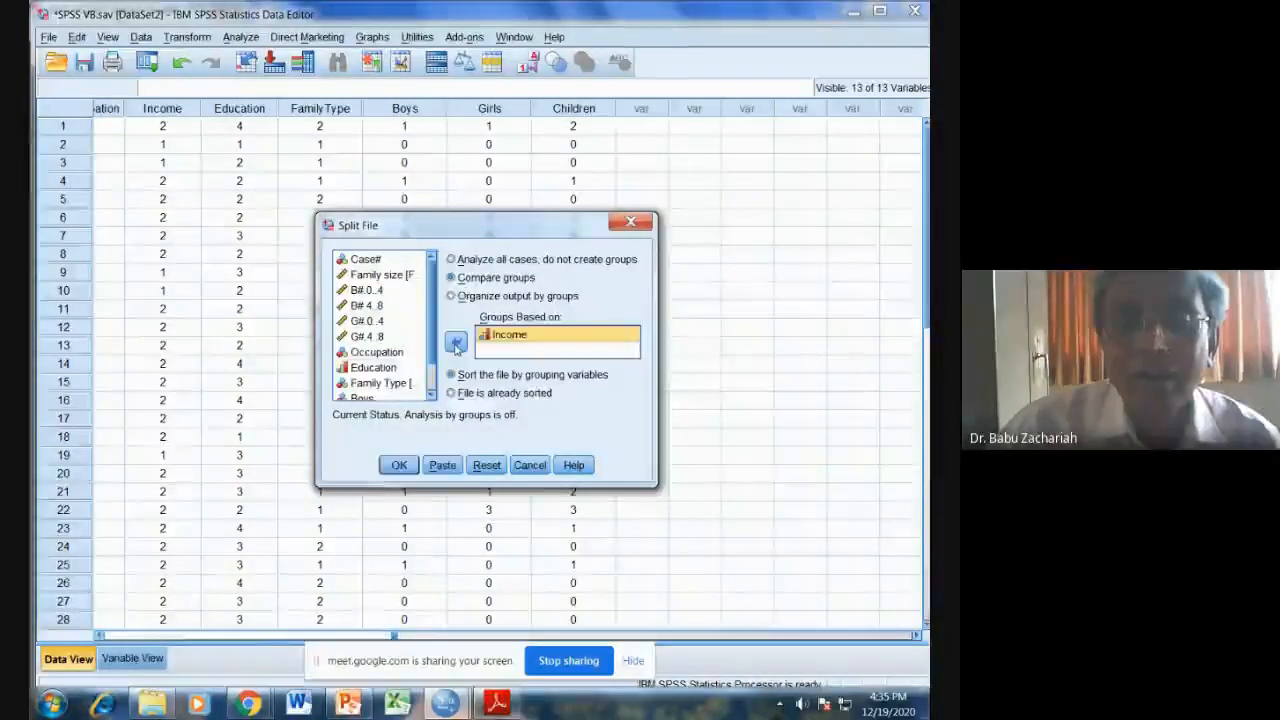
click(400, 466)
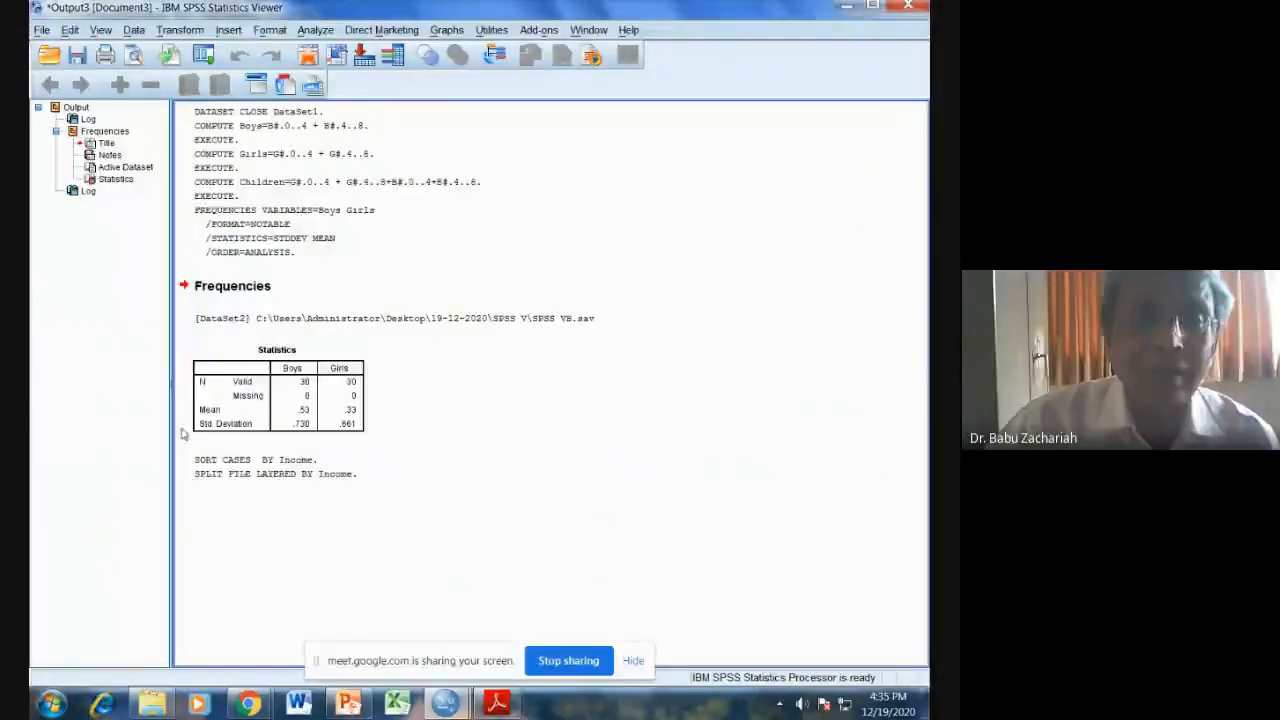
Set up a Frequencies analysis with Children as the only variable, removing Boys and Girls.
click(315, 30)
mouse_move(344, 72)
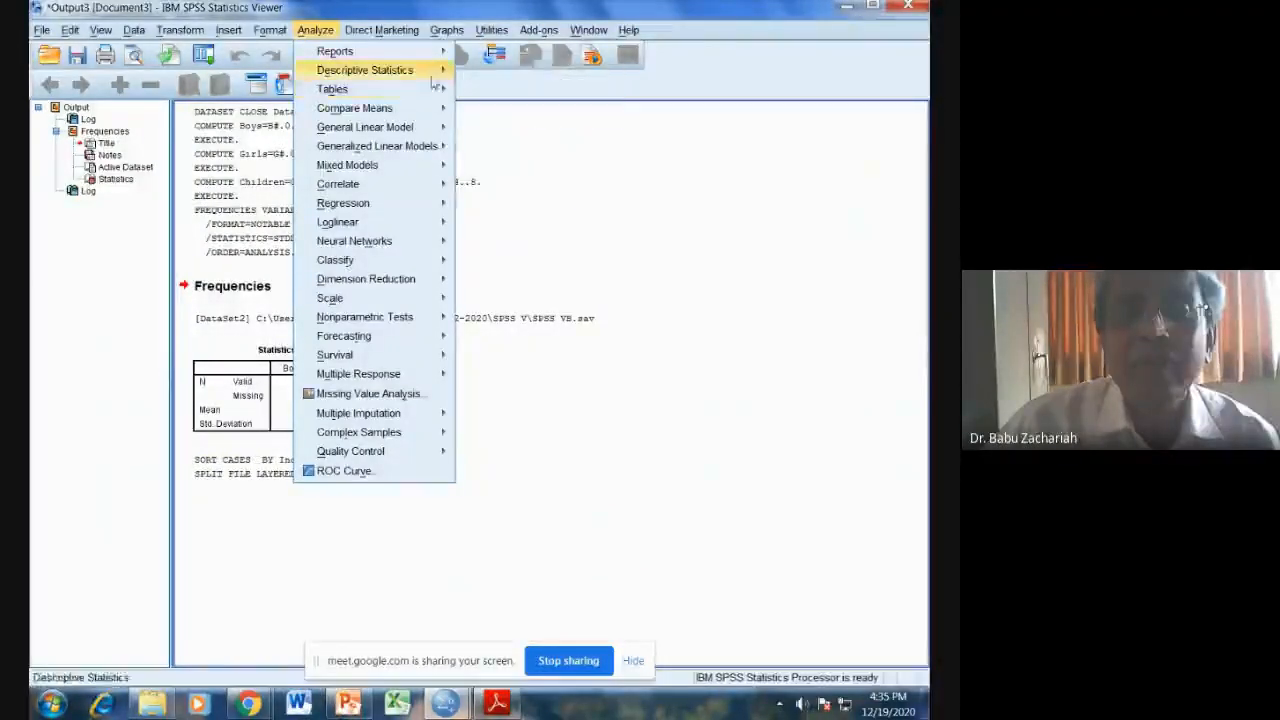
click(482, 73)
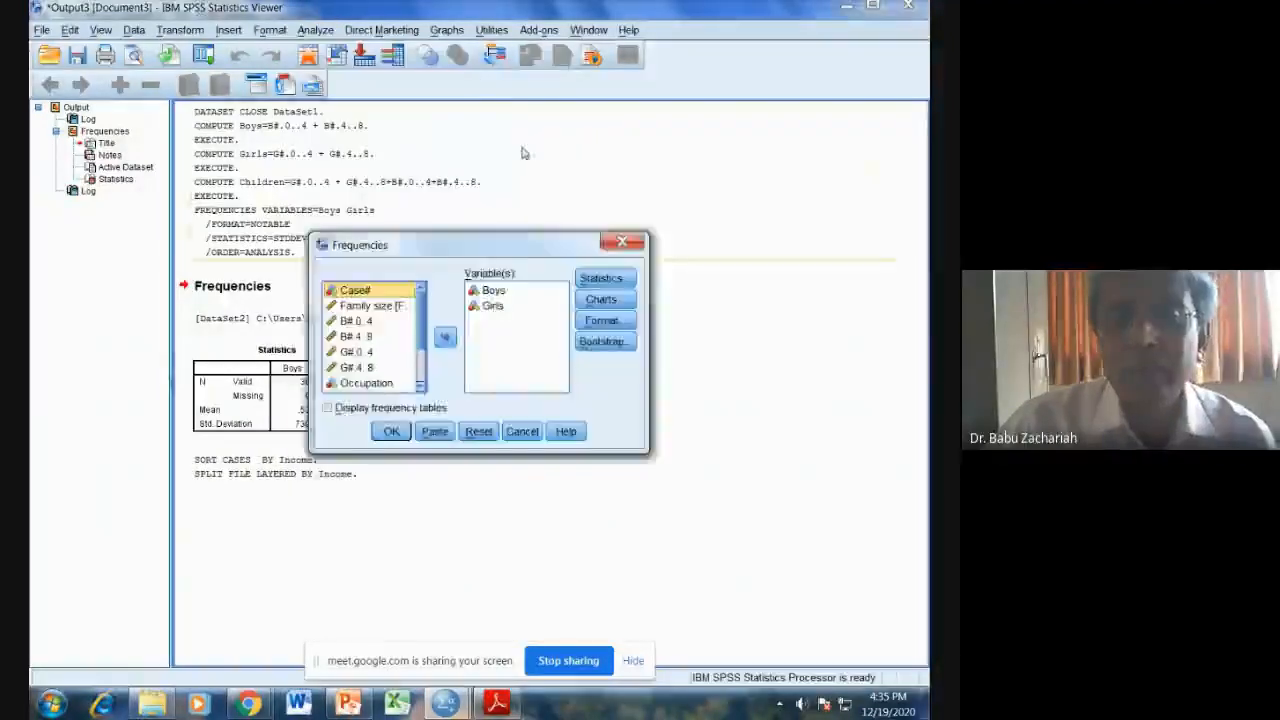
click(495, 292)
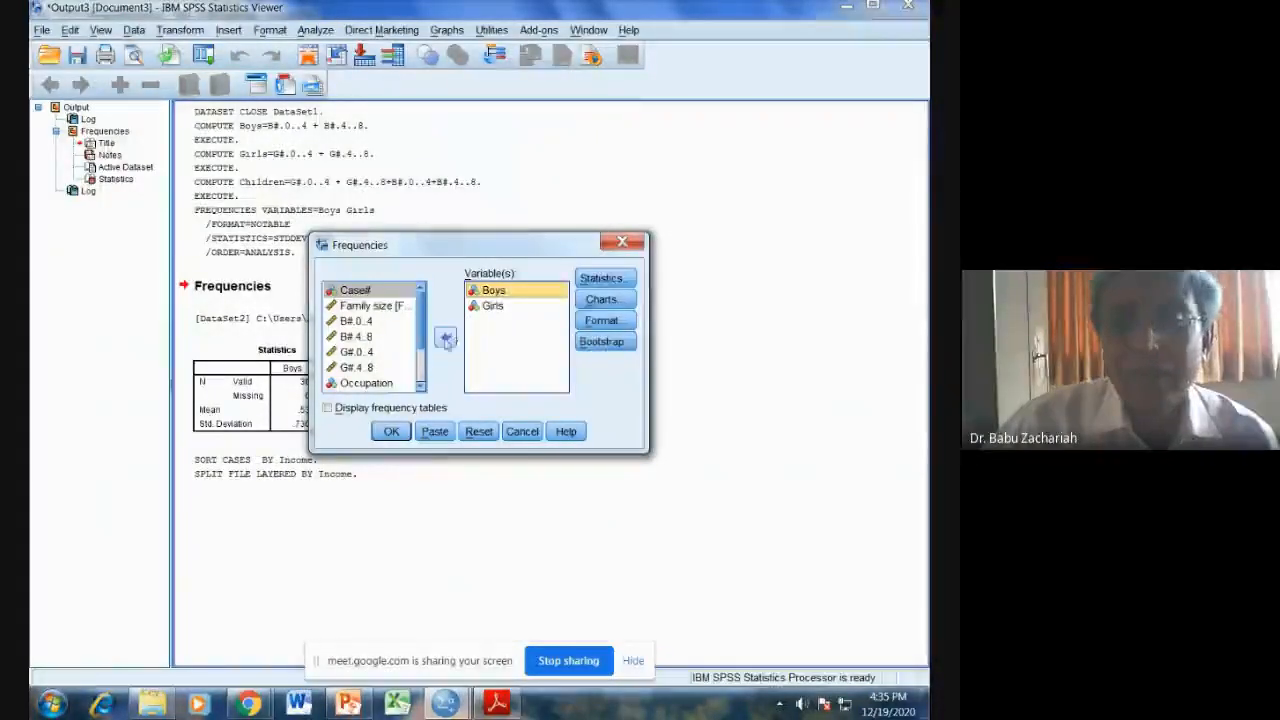
double_click(490, 292)
click(490, 292)
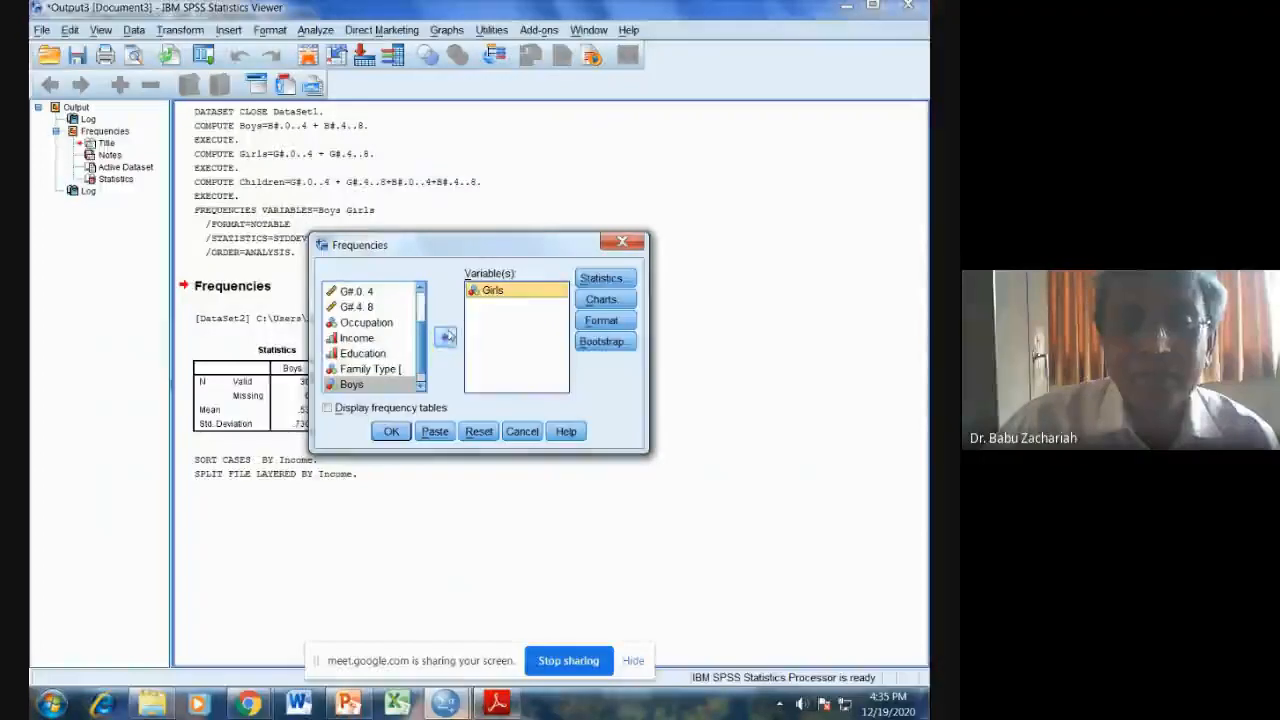
click(445, 337)
scroll(380, 370, down, 1)
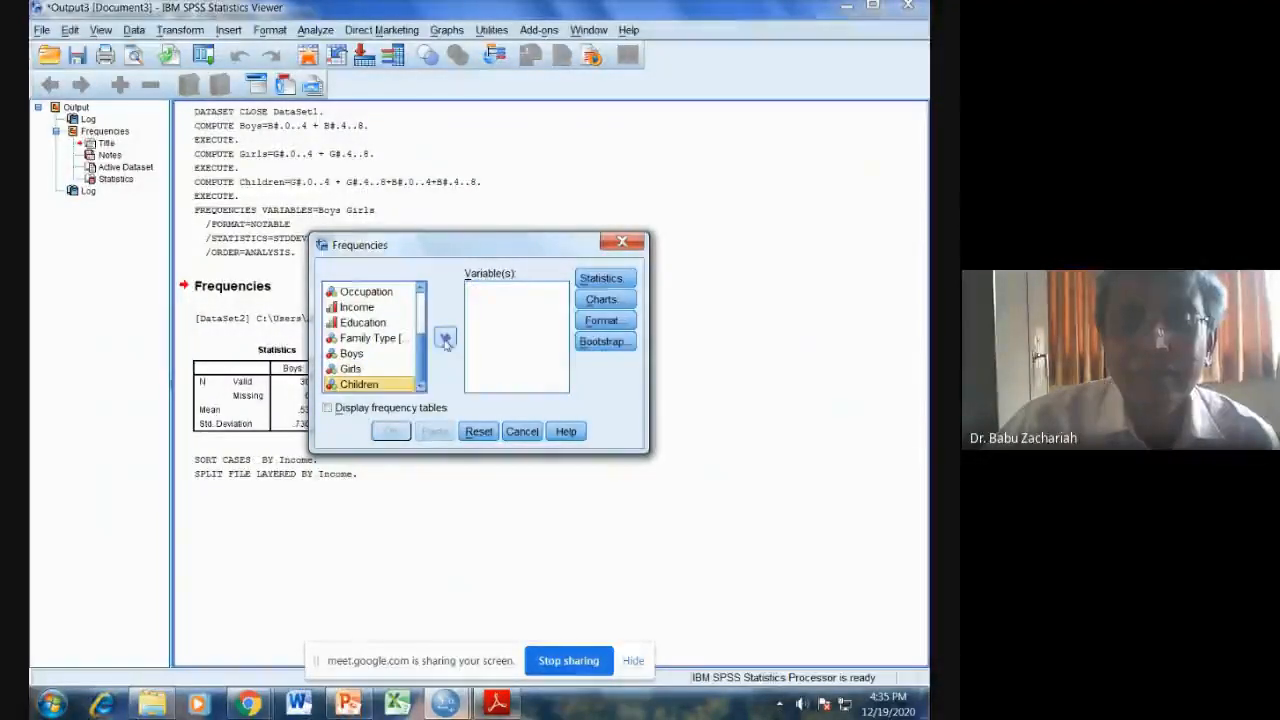
click(445, 337)
Turn off the standard deviation, keep only the mean and run the Frequencies analysis of Children.
click(598, 281)
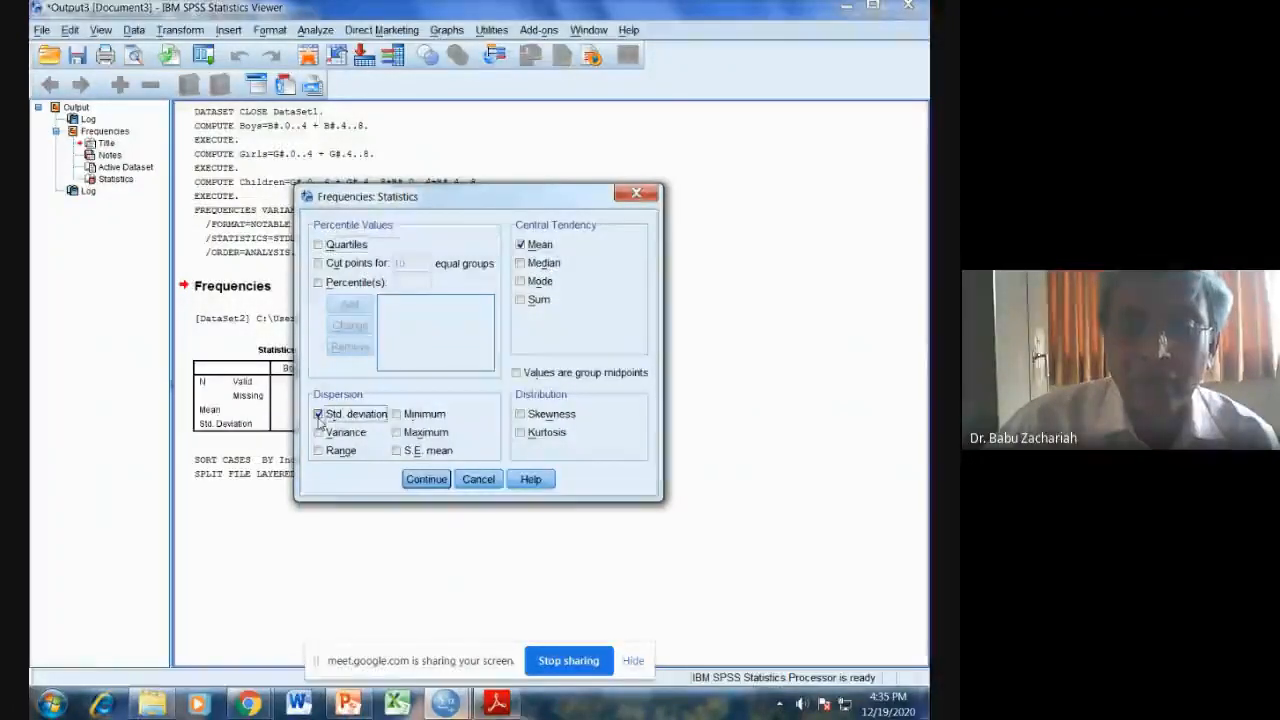
click(419, 480)
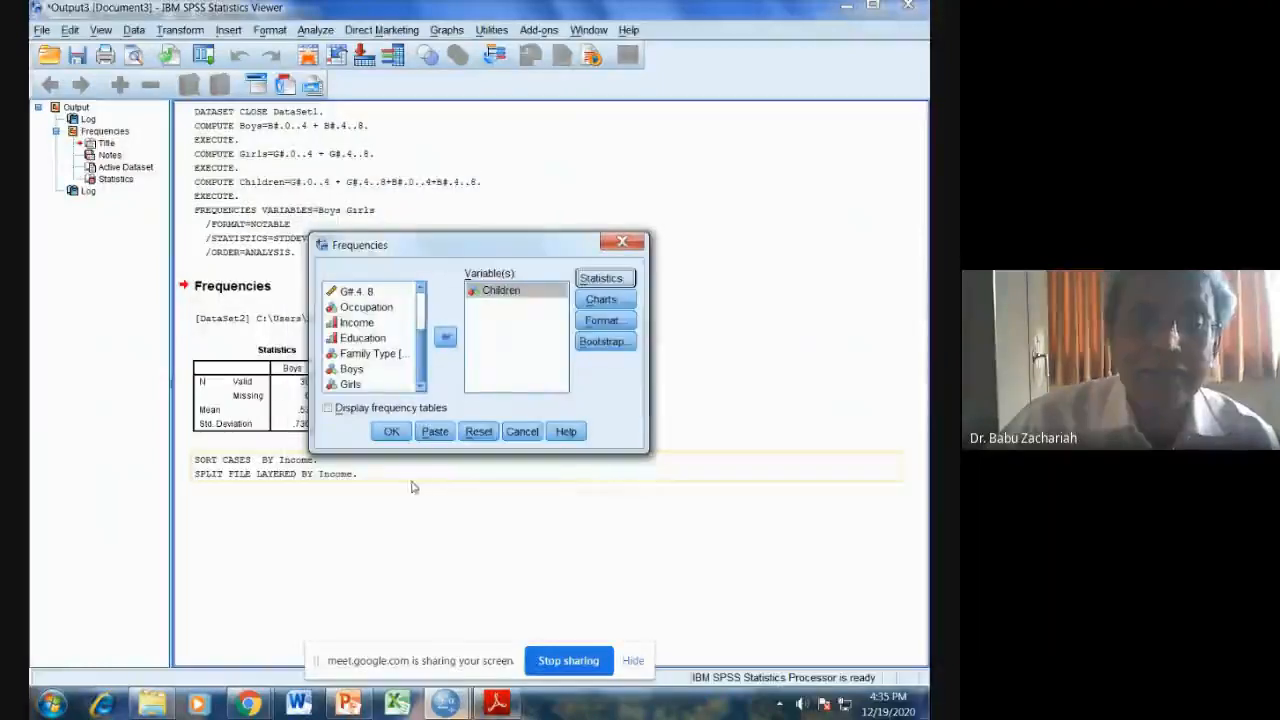
click(391, 431)
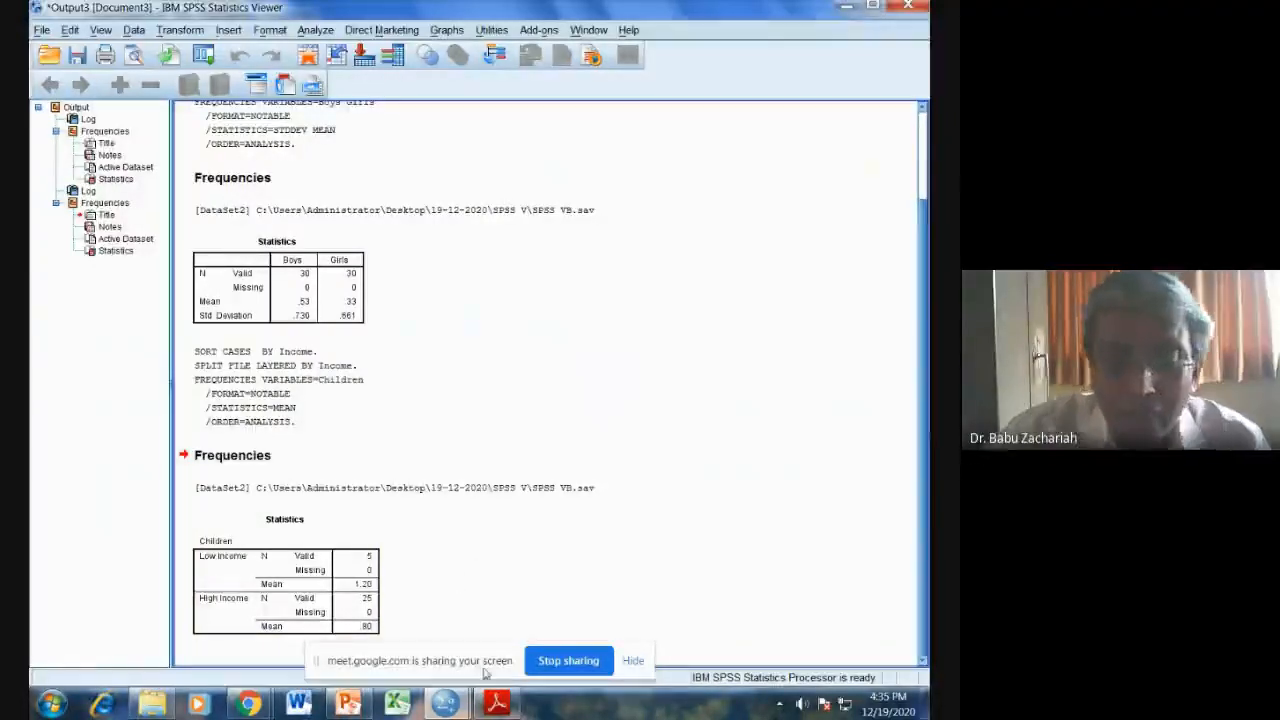
Check the third question in SPSS VB.pdf and switch back to the SPSS Data Editor.
click(495, 704)
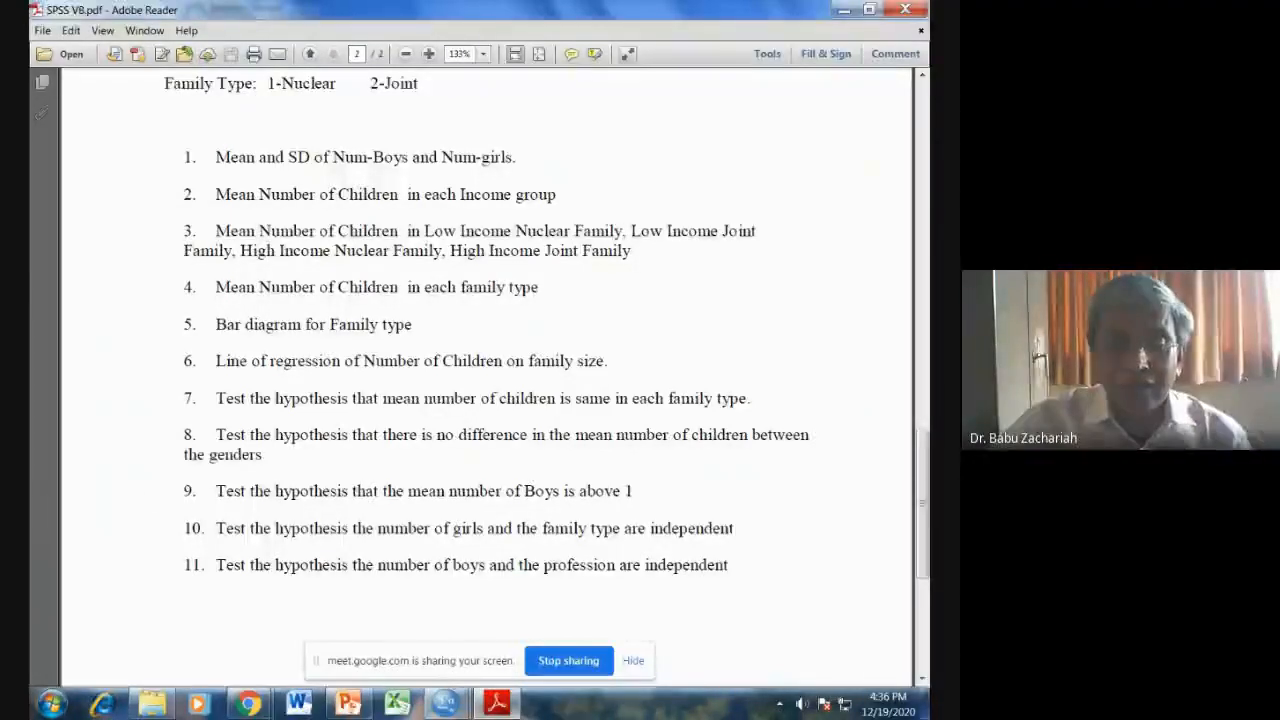
mouse_move(441, 713)
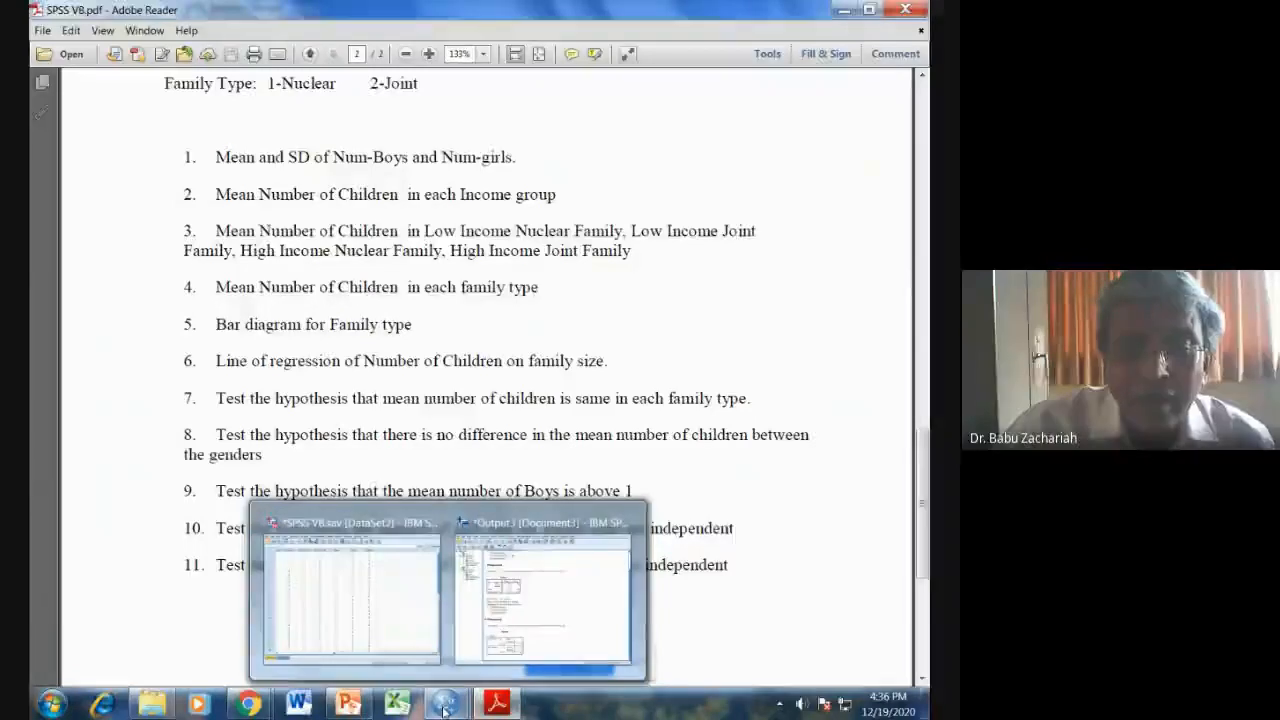
click(380, 609)
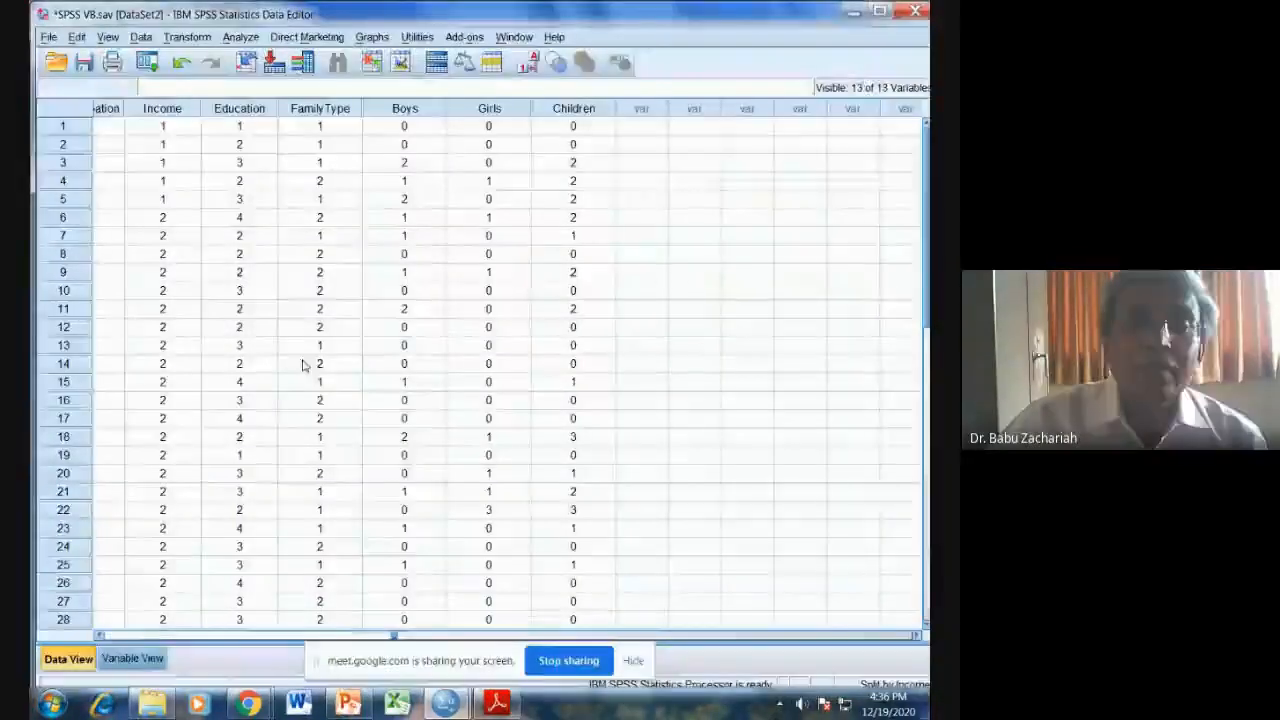
Add Family Type to Income as a grouping variable in the Split File settings and apply the split.
click(141, 37)
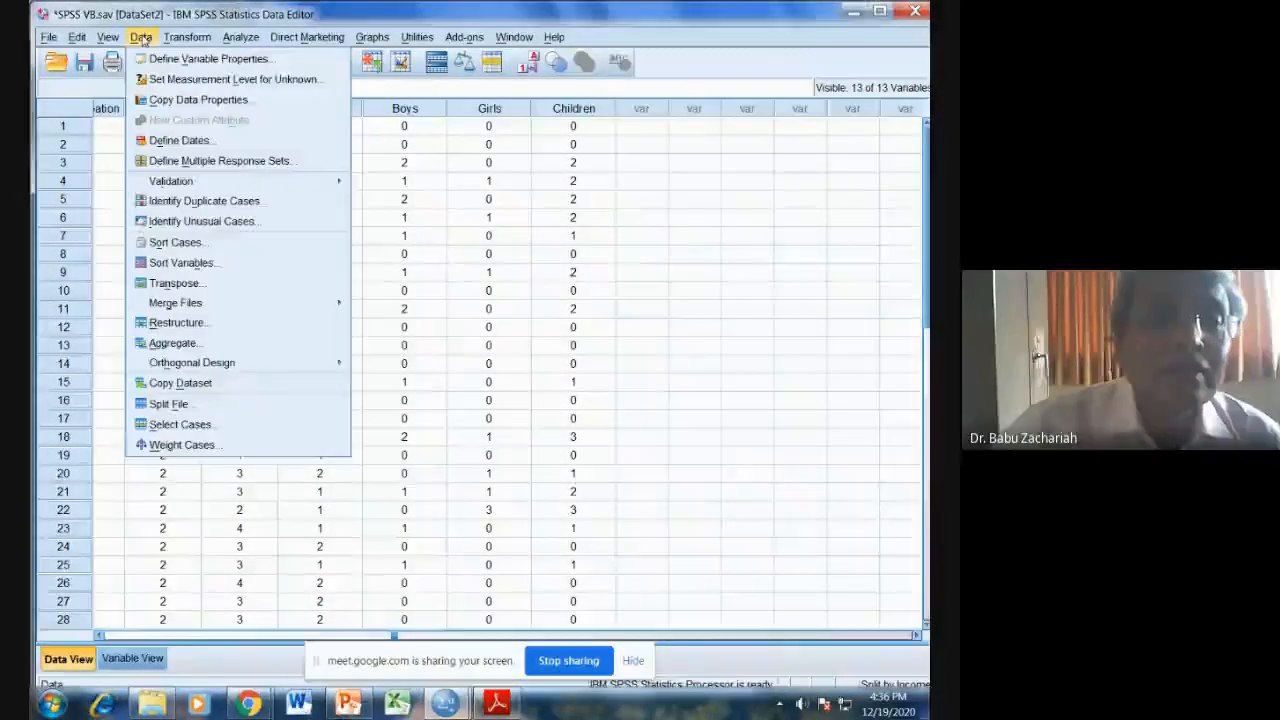
click(174, 405)
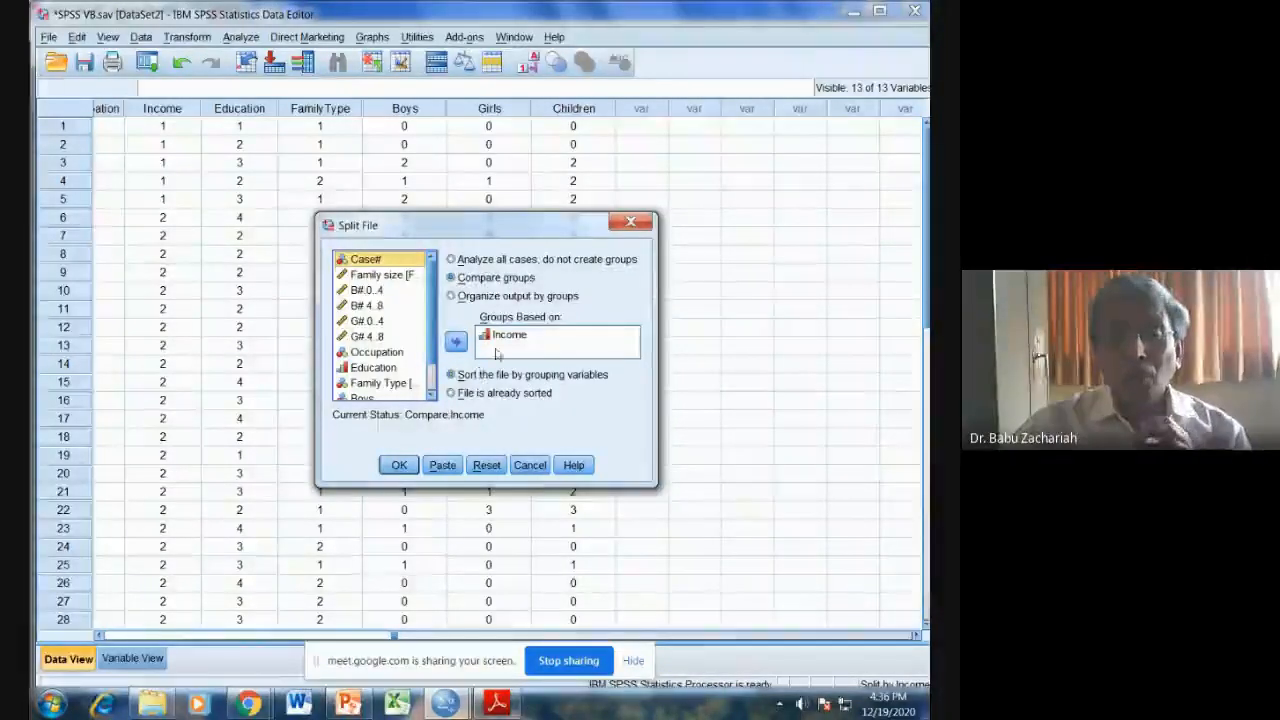
click(382, 384)
click(456, 342)
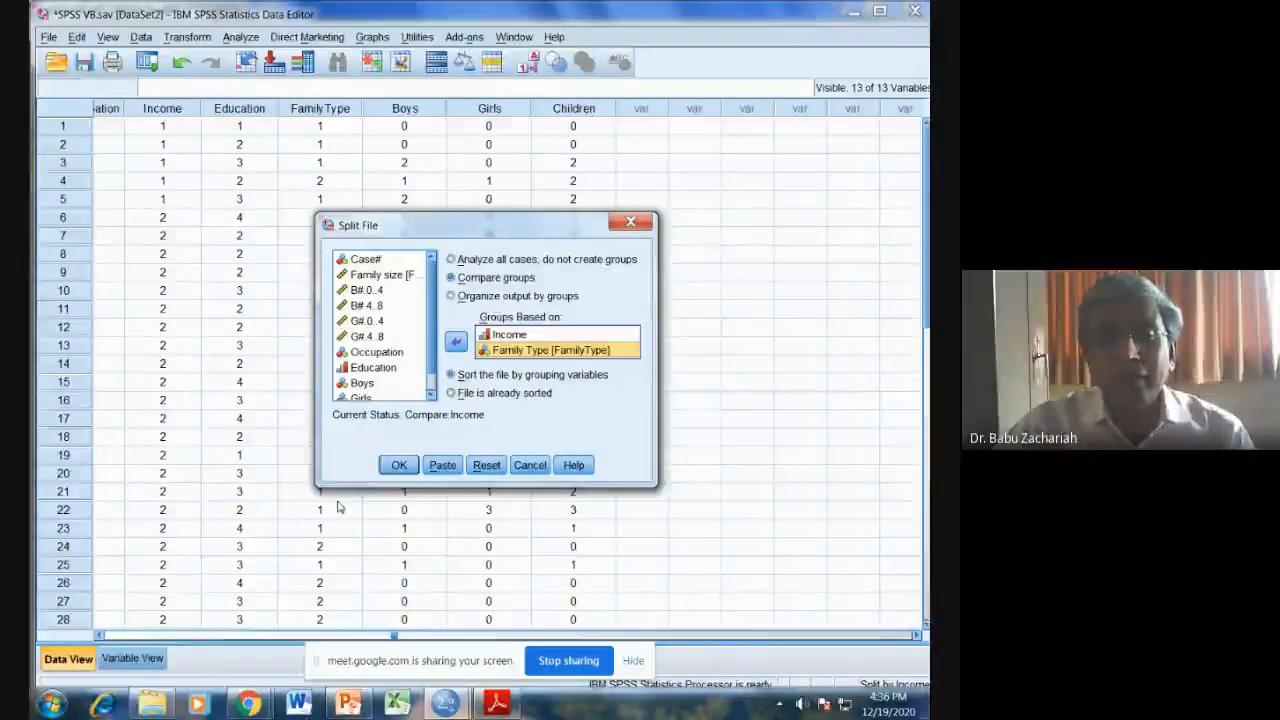
click(397, 468)
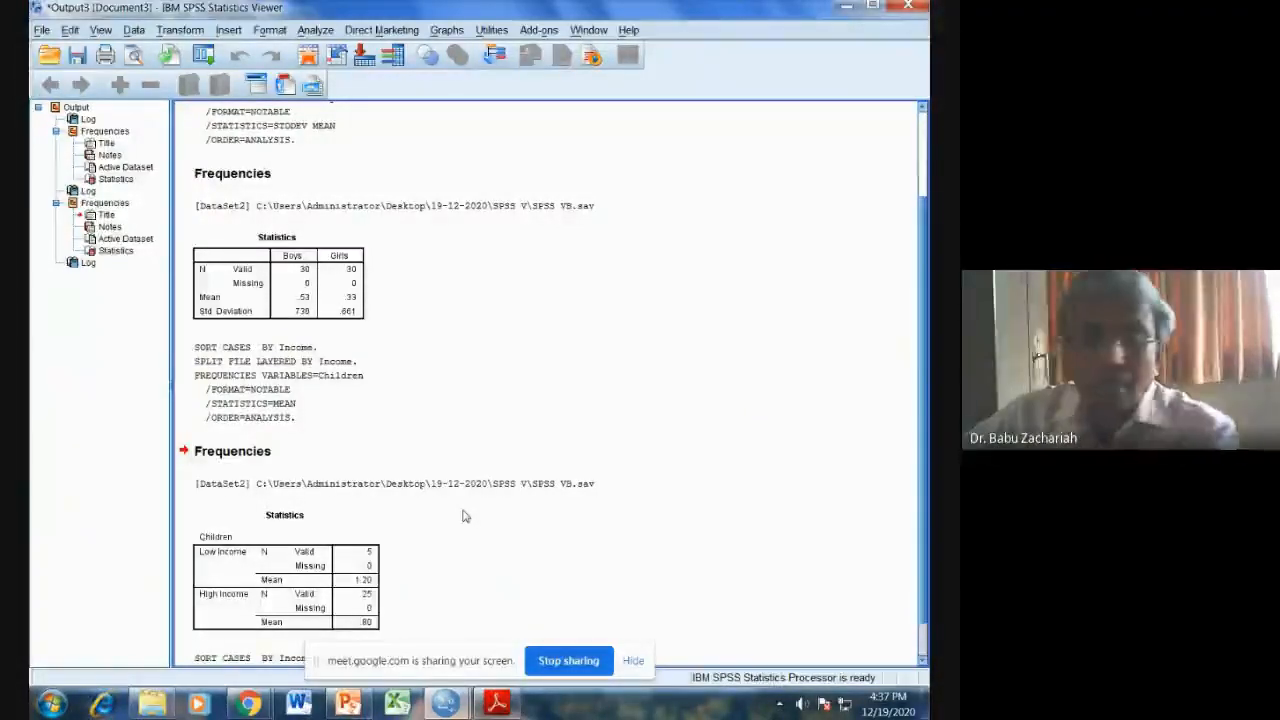
Run a Frequencies analysis of Children with only the mean for the Income and Family Type groups, and review its statistics table.
scroll(455, 512, down, 1)
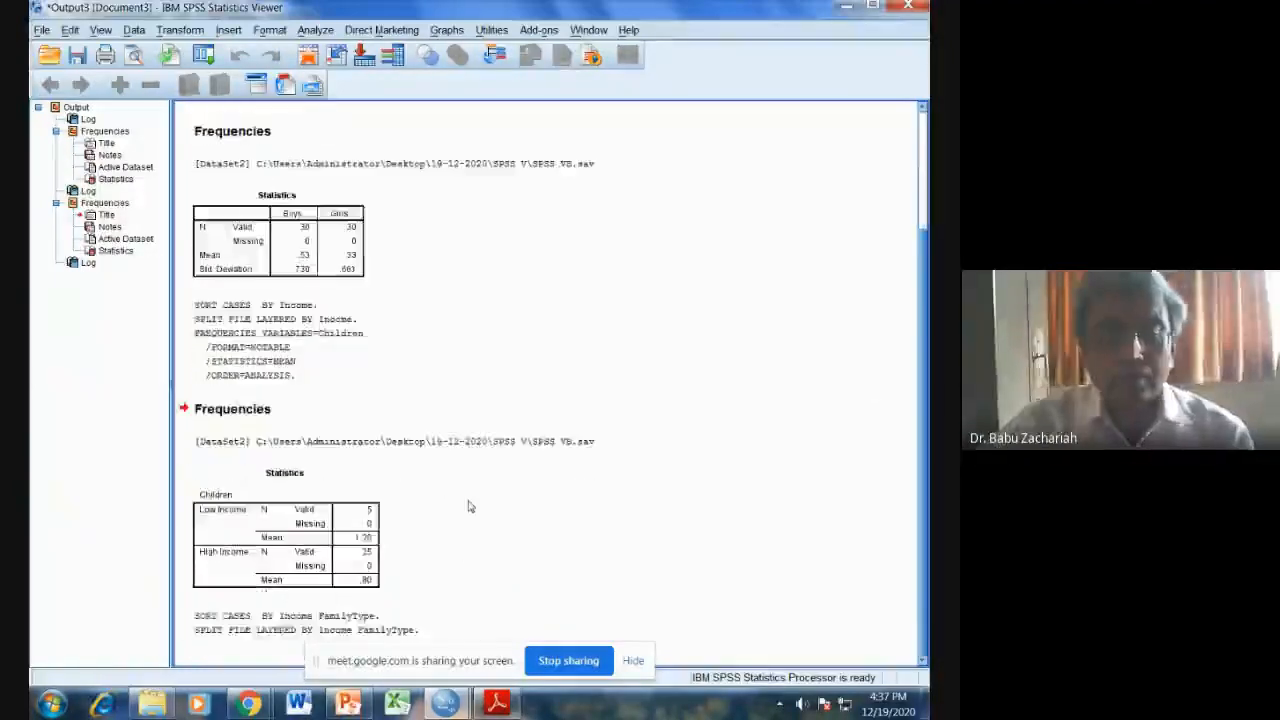
scroll(466, 506, up, 1)
scroll(469, 507, down, 1)
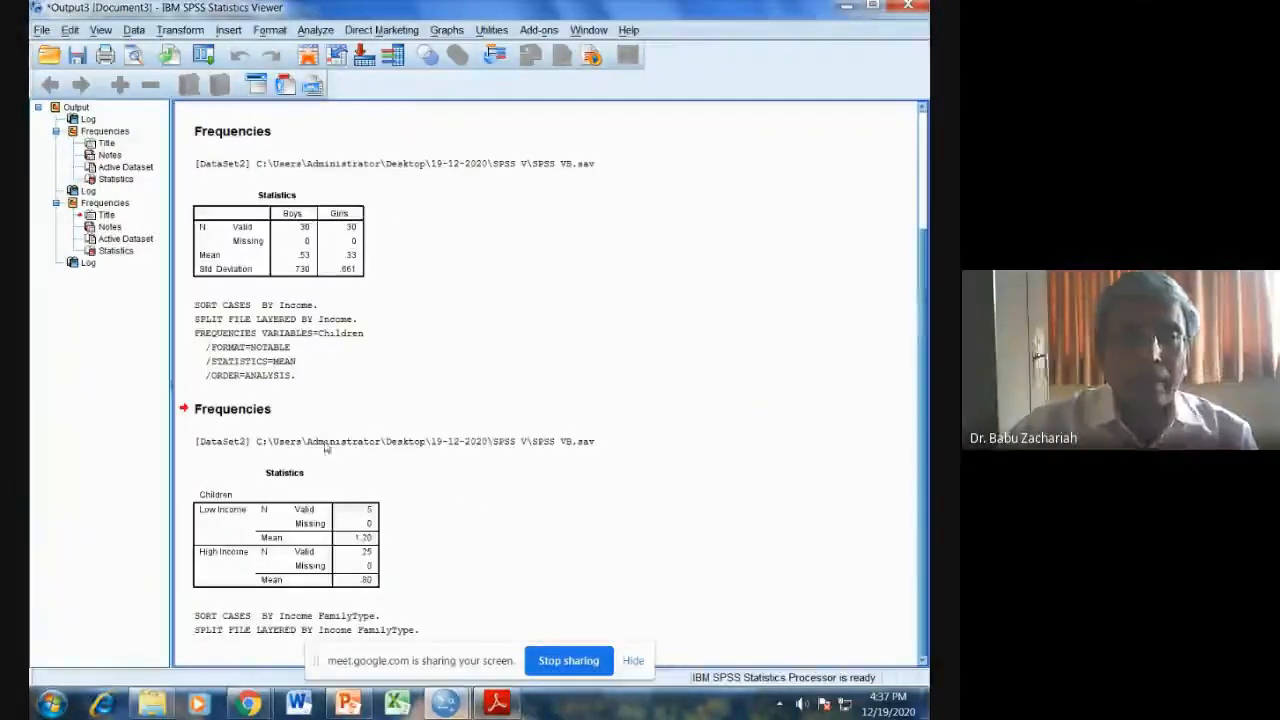
click(316, 30)
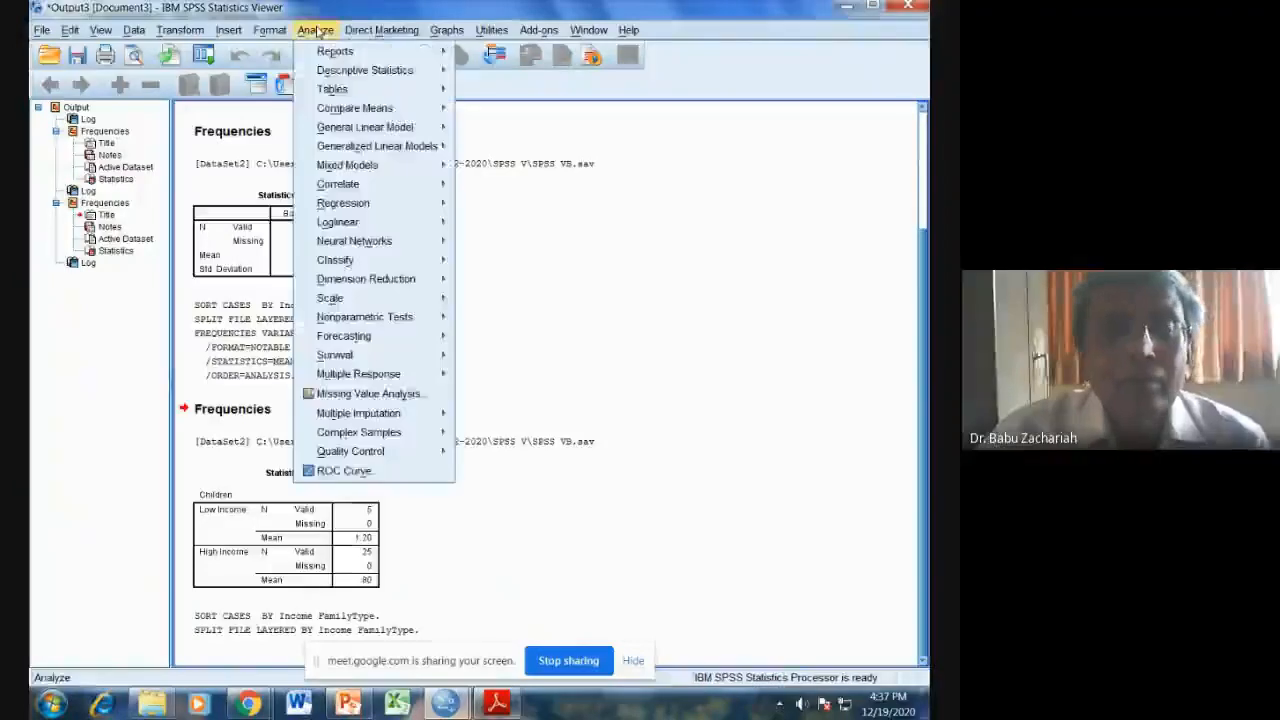
mouse_move(320, 74)
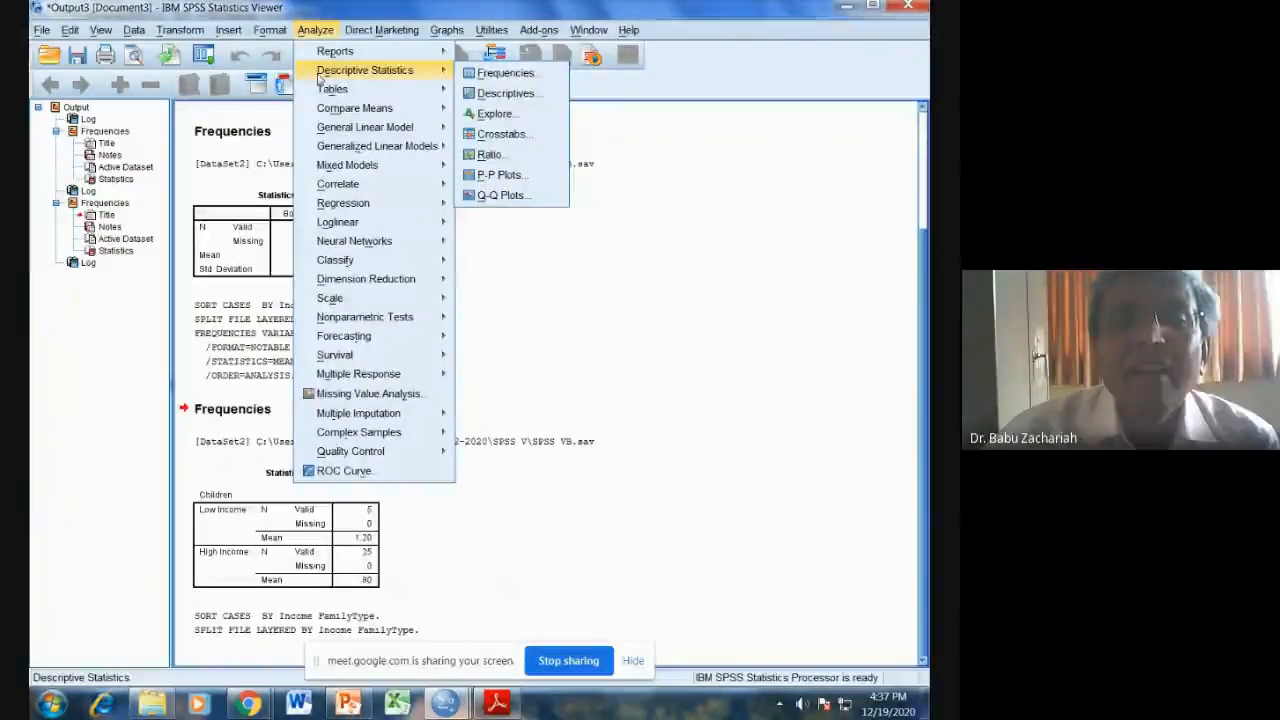
click(498, 73)
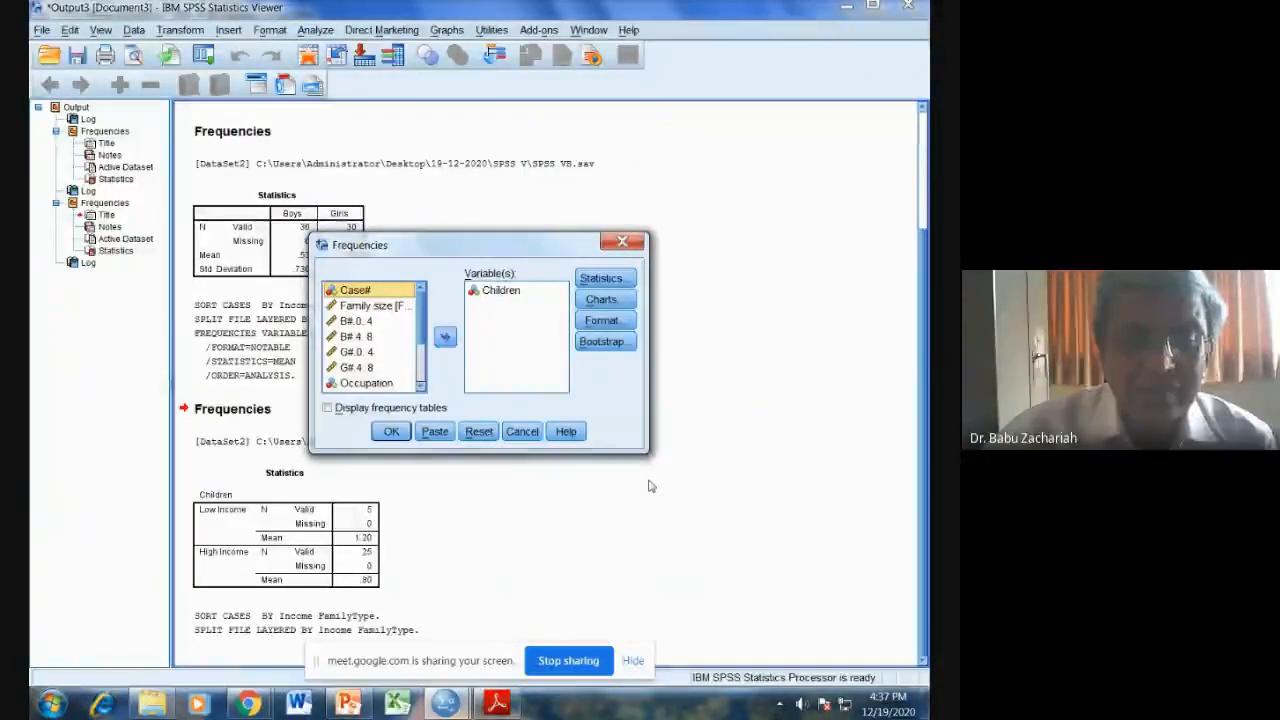
click(598, 280)
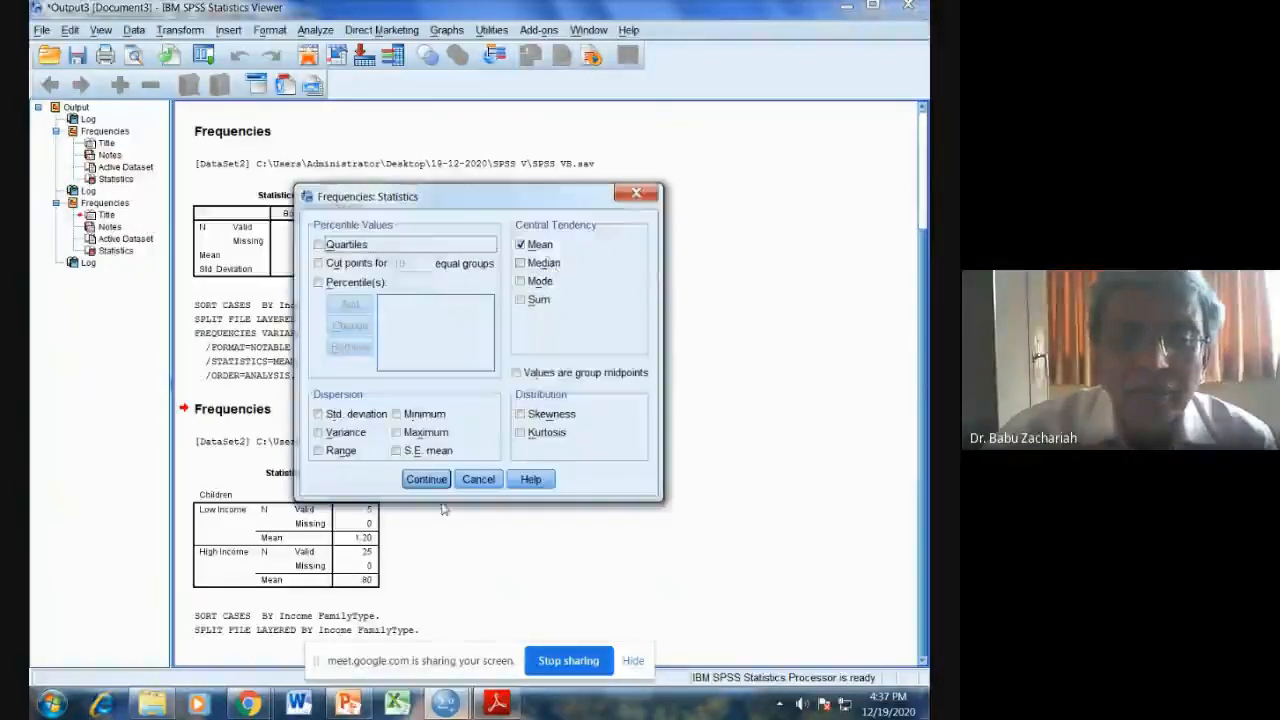
click(428, 480)
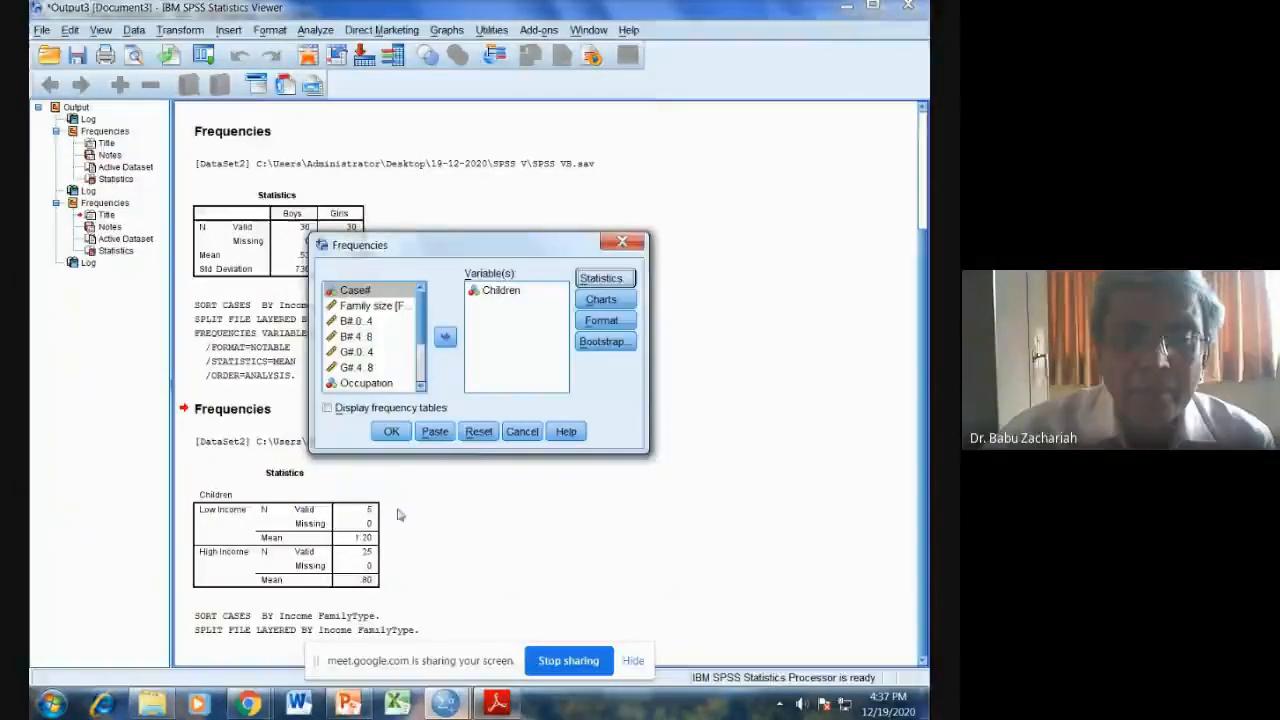
click(391, 431)
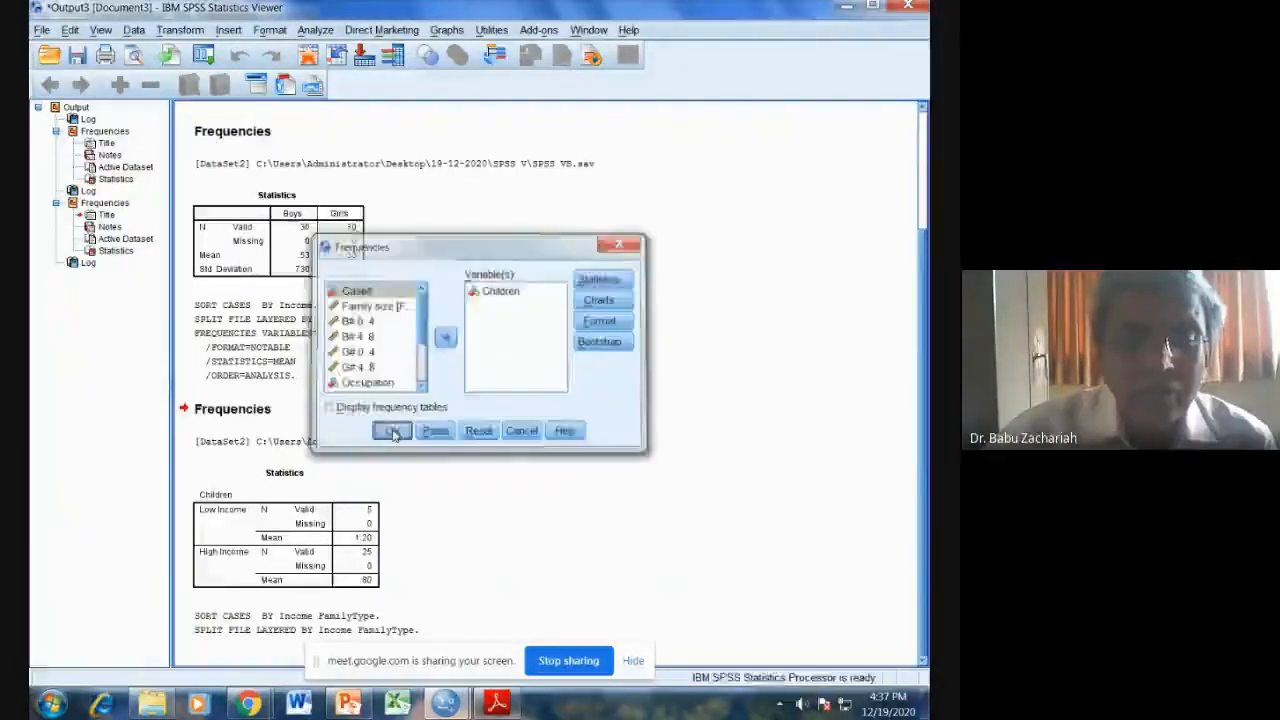
click(220, 488)
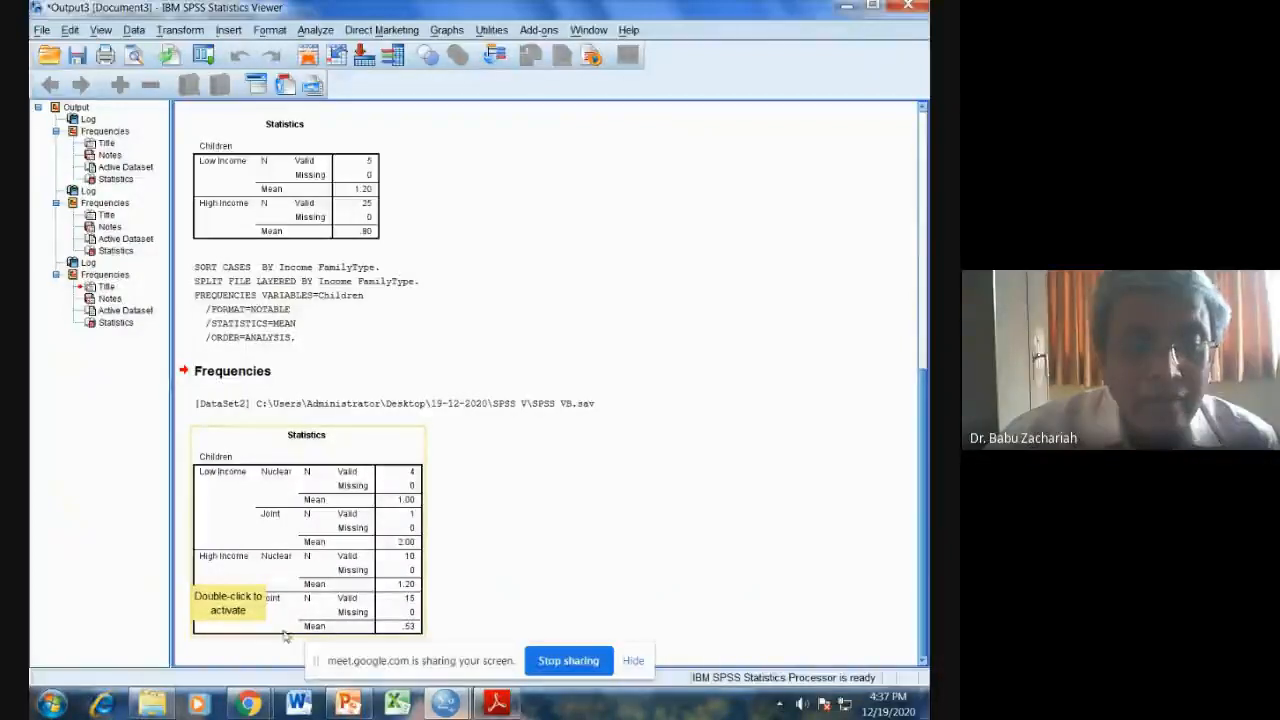
click(491, 623)
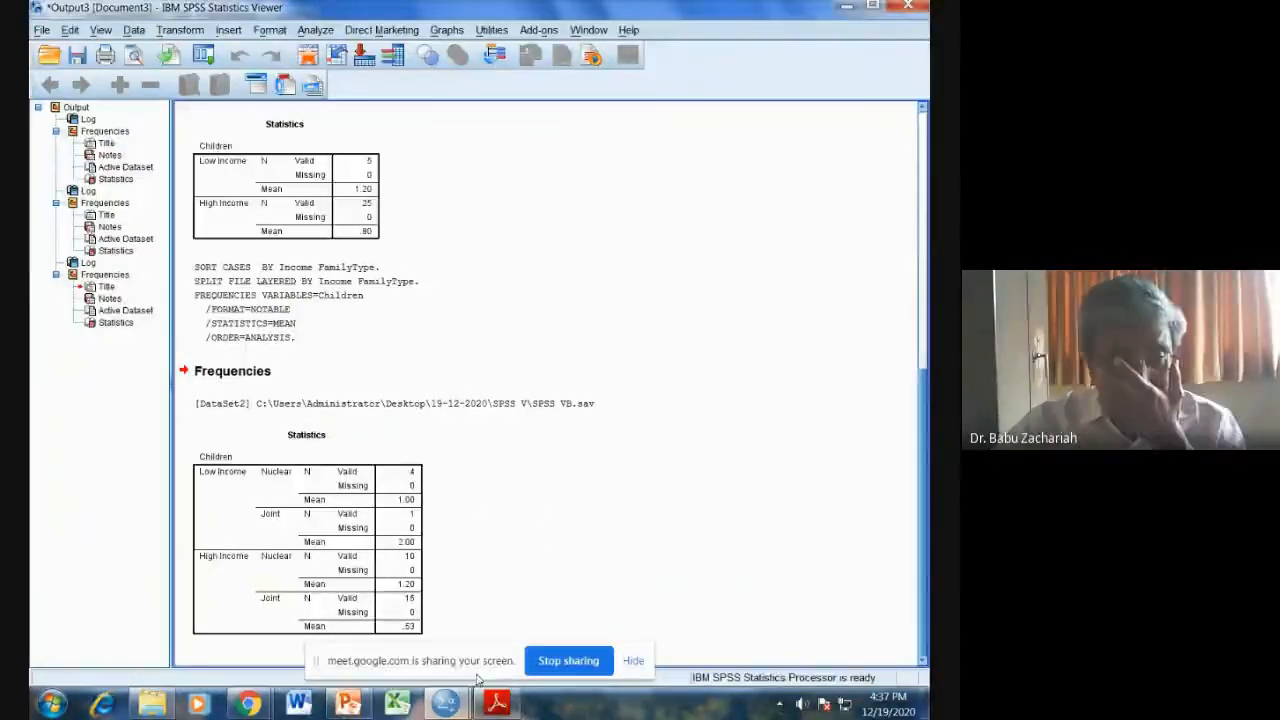
Check the fourth question in SPSS VB.pdf and switch back to the SPSS Data Editor.
click(497, 704)
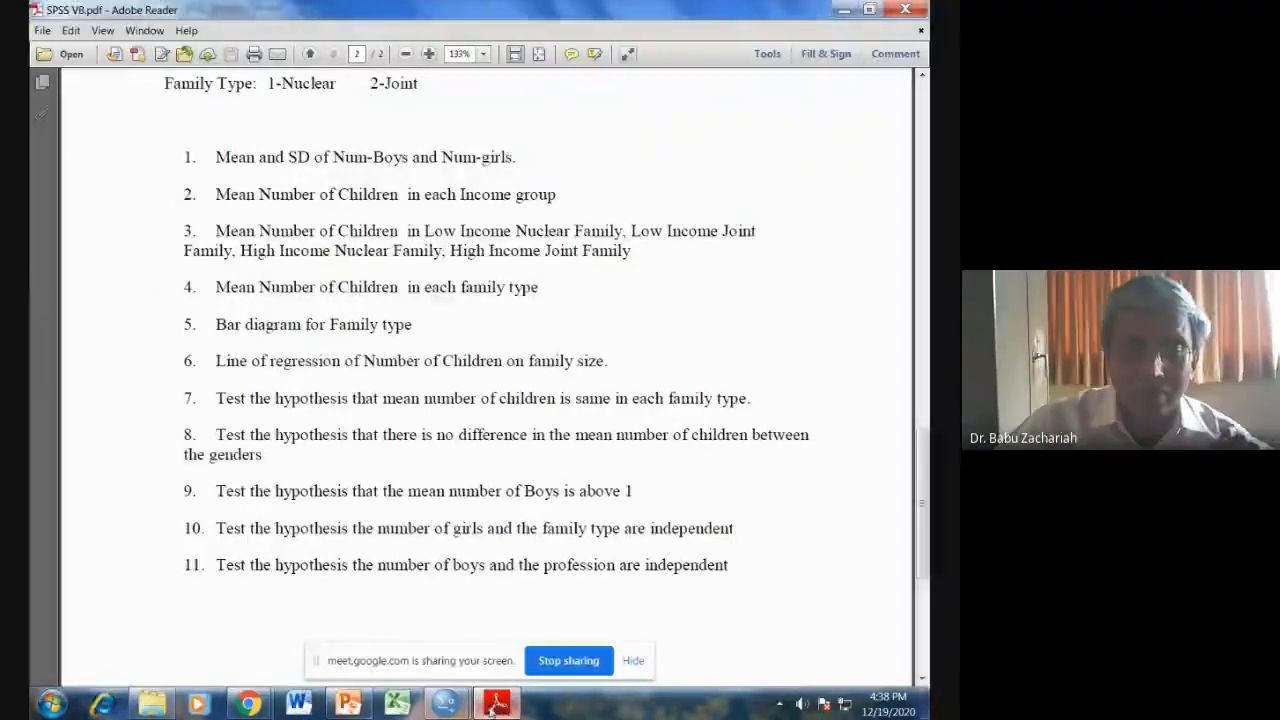
mouse_move(440, 706)
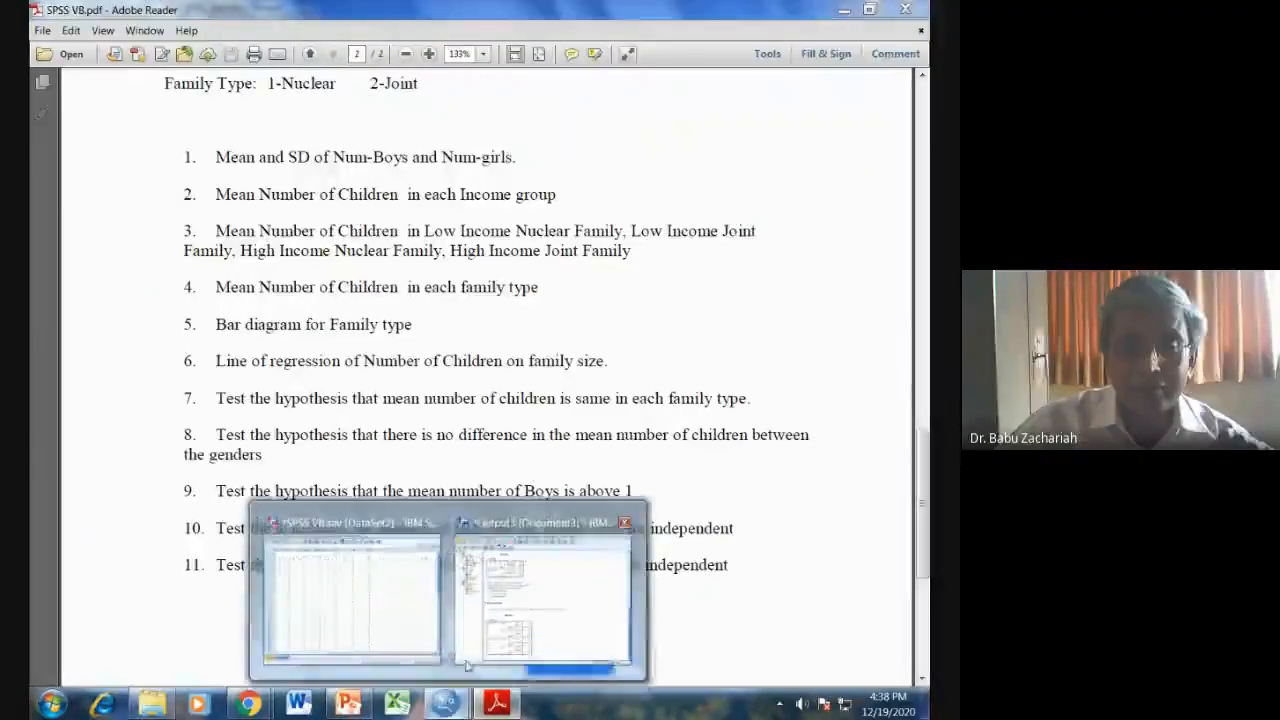
click(366, 601)
Remove Income from the Split File grouping variables, leaving only Family Type, and apply the split.
click(141, 37)
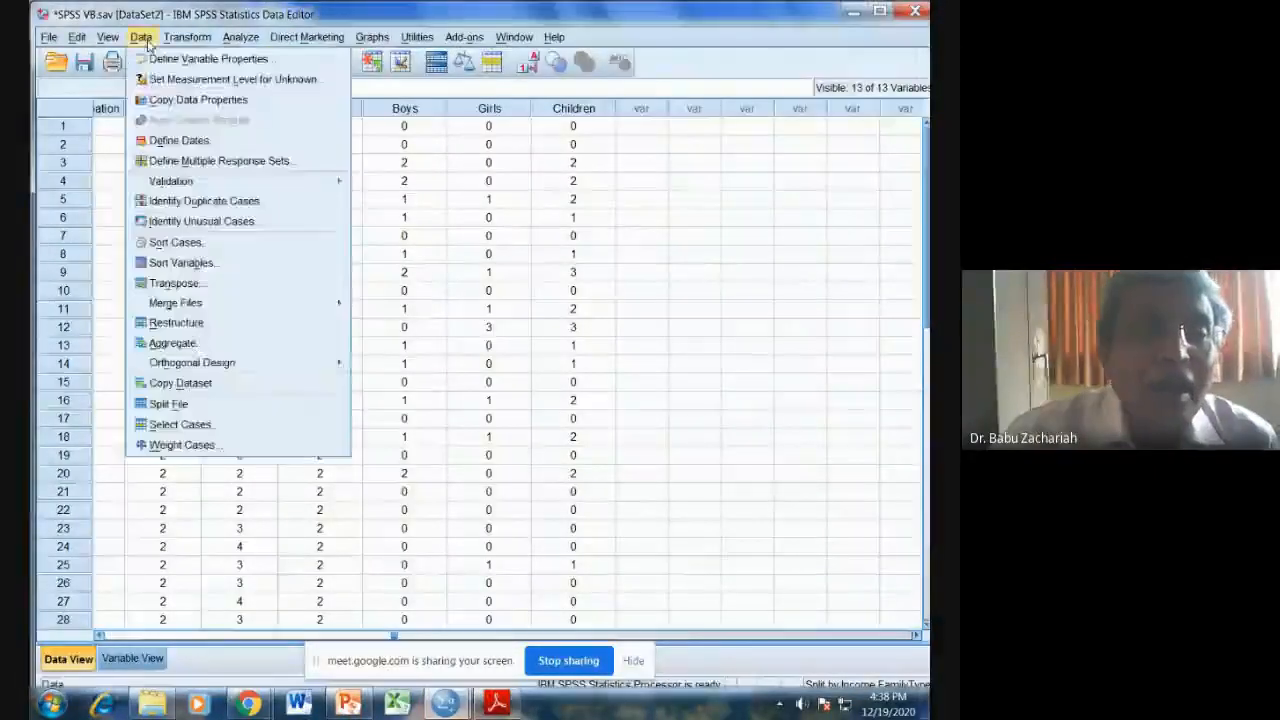
click(197, 408)
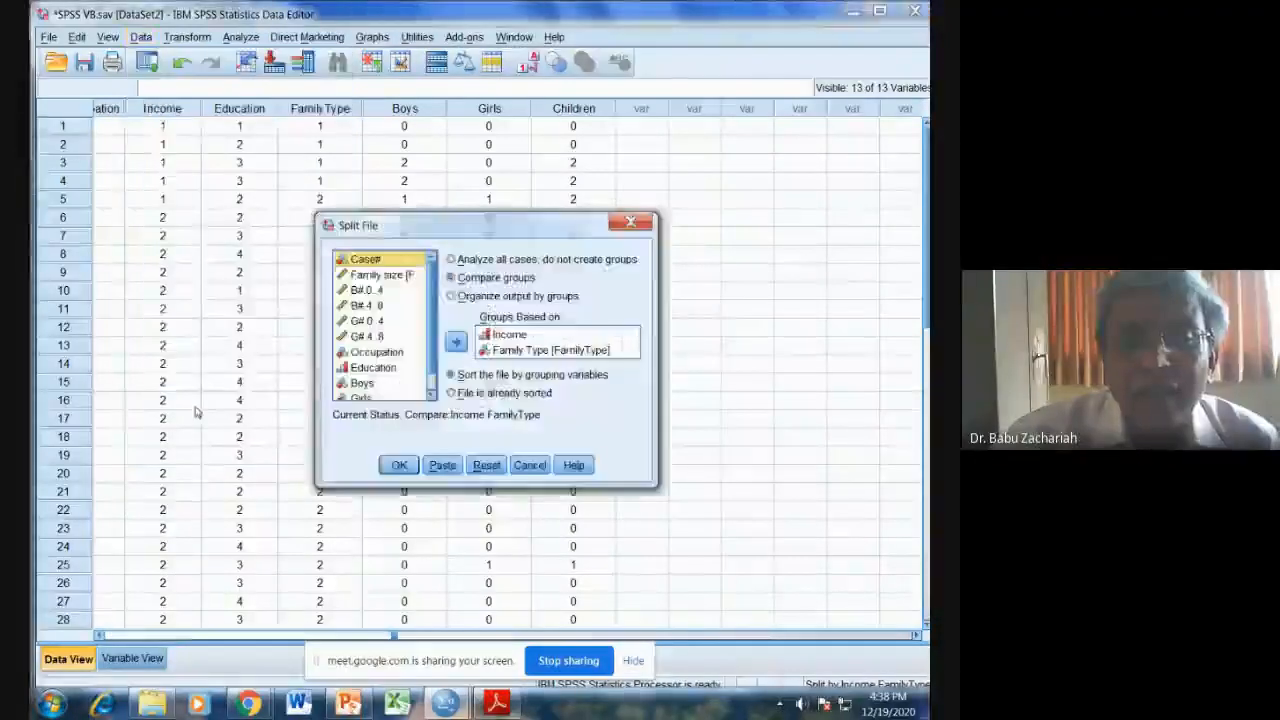
click(497, 338)
click(455, 341)
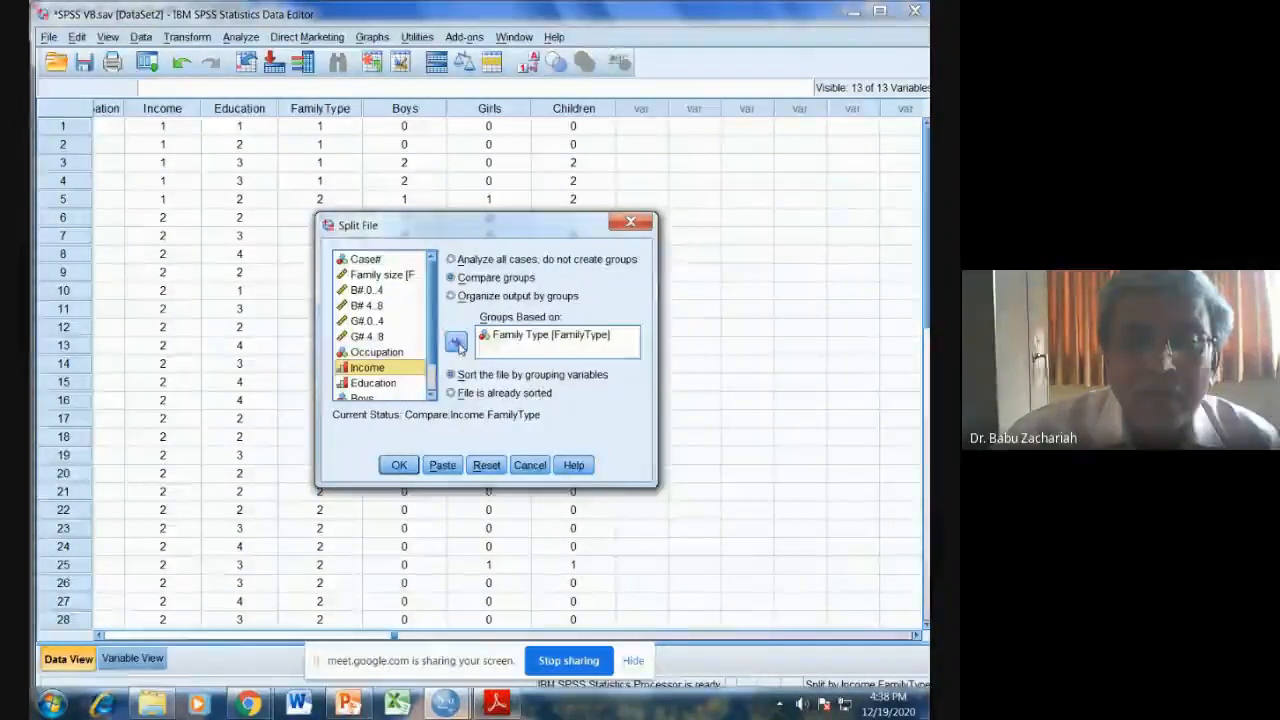
click(391, 467)
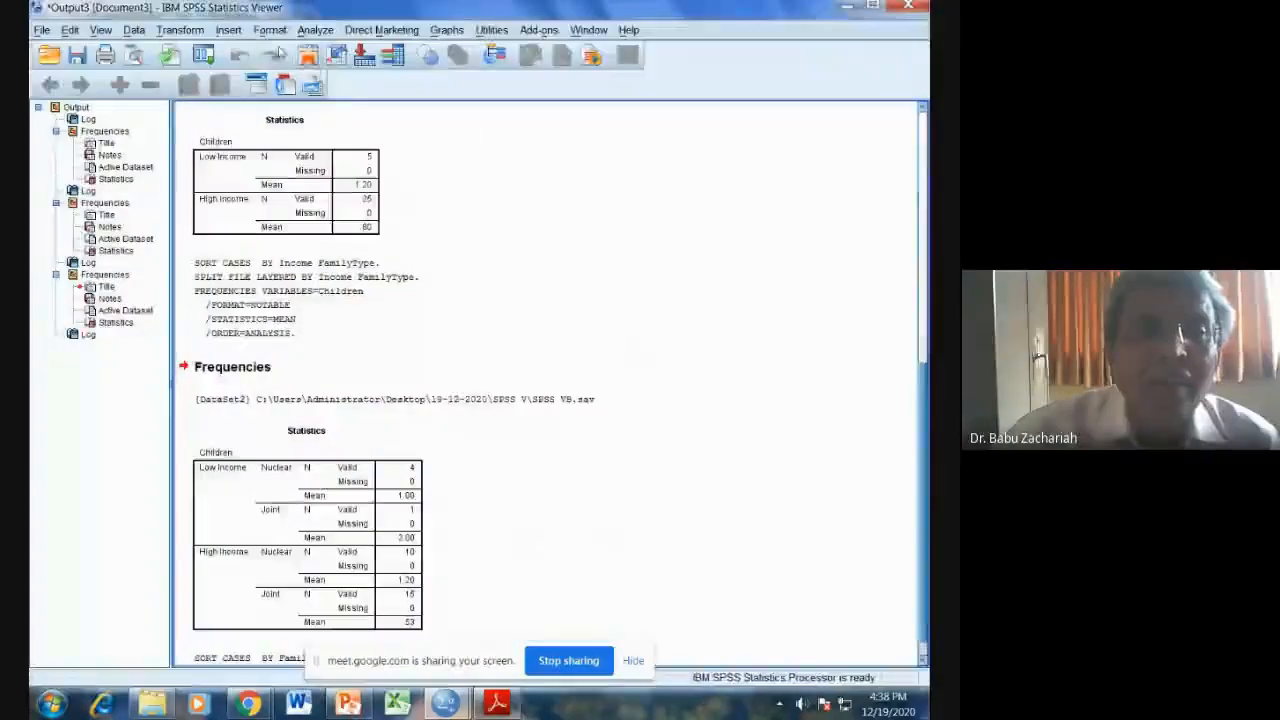
Run a Frequencies analysis of Children with only the mean for each Family Type group.
click(313, 31)
mouse_move(405, 70)
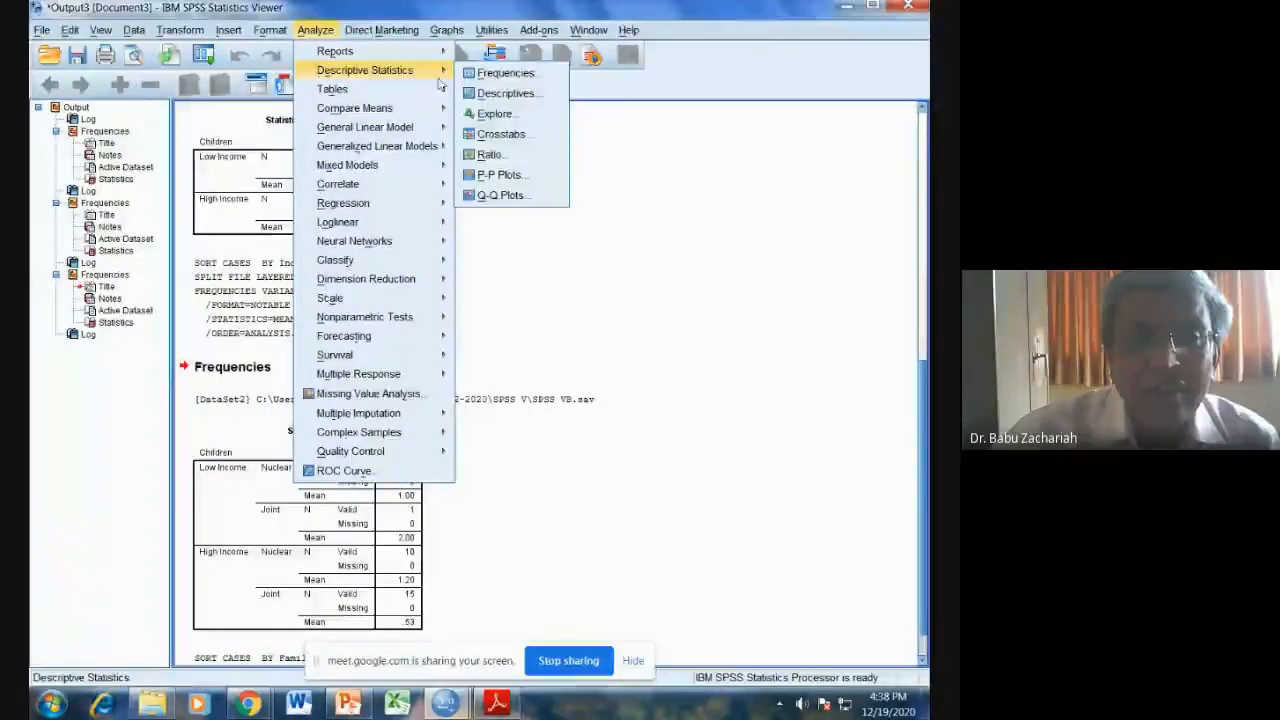
click(474, 78)
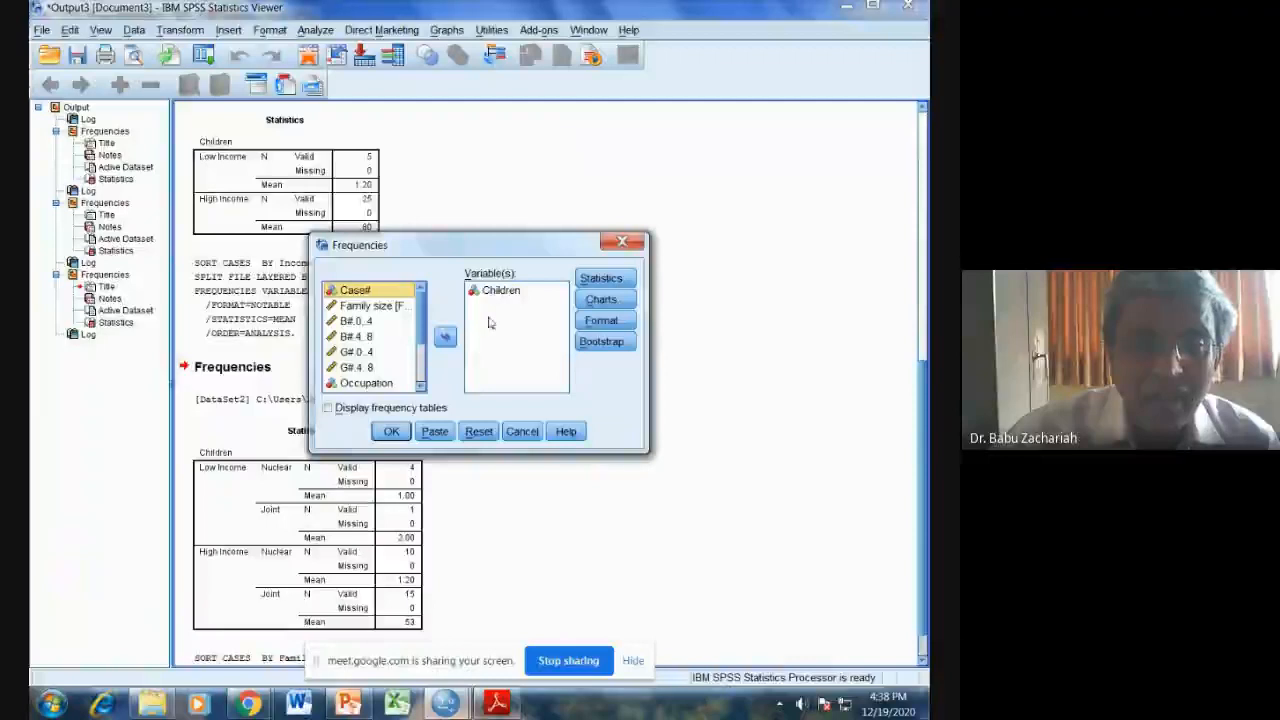
click(390, 431)
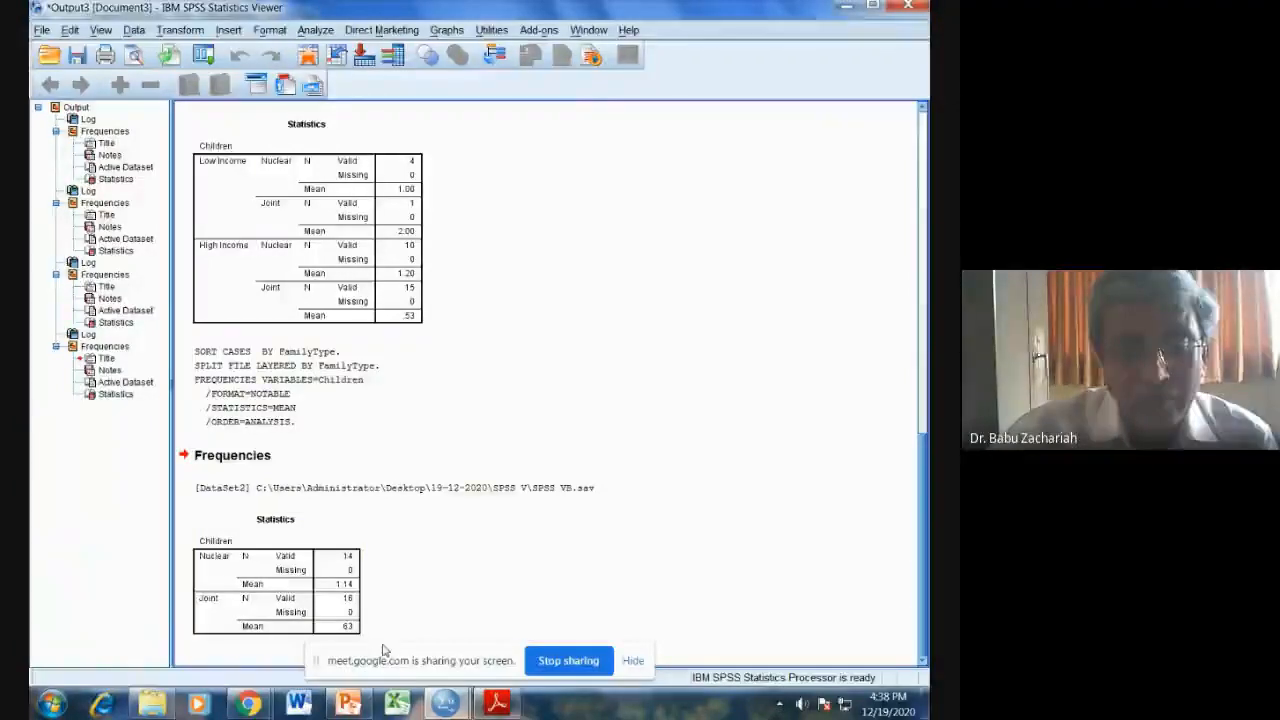
Check the fifth question in SPSS VB.pdf and switch back to the SPSS output viewer.
click(497, 703)
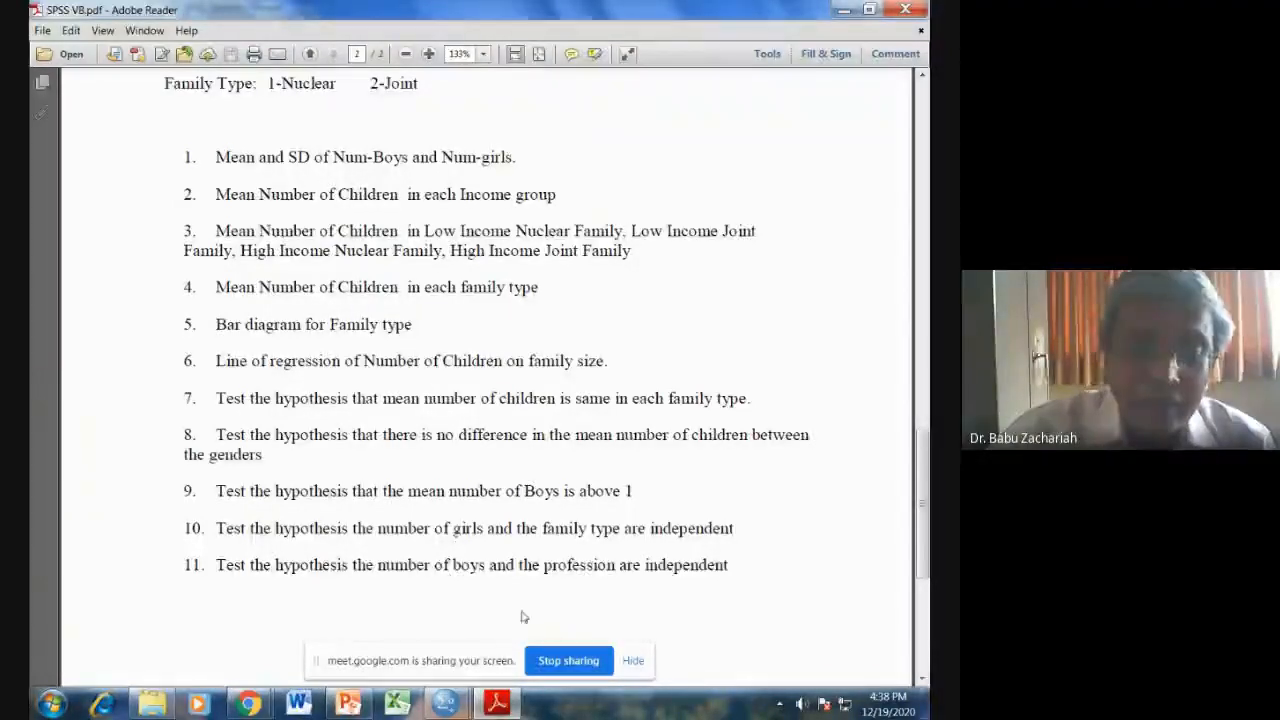
mouse_move(447, 706)
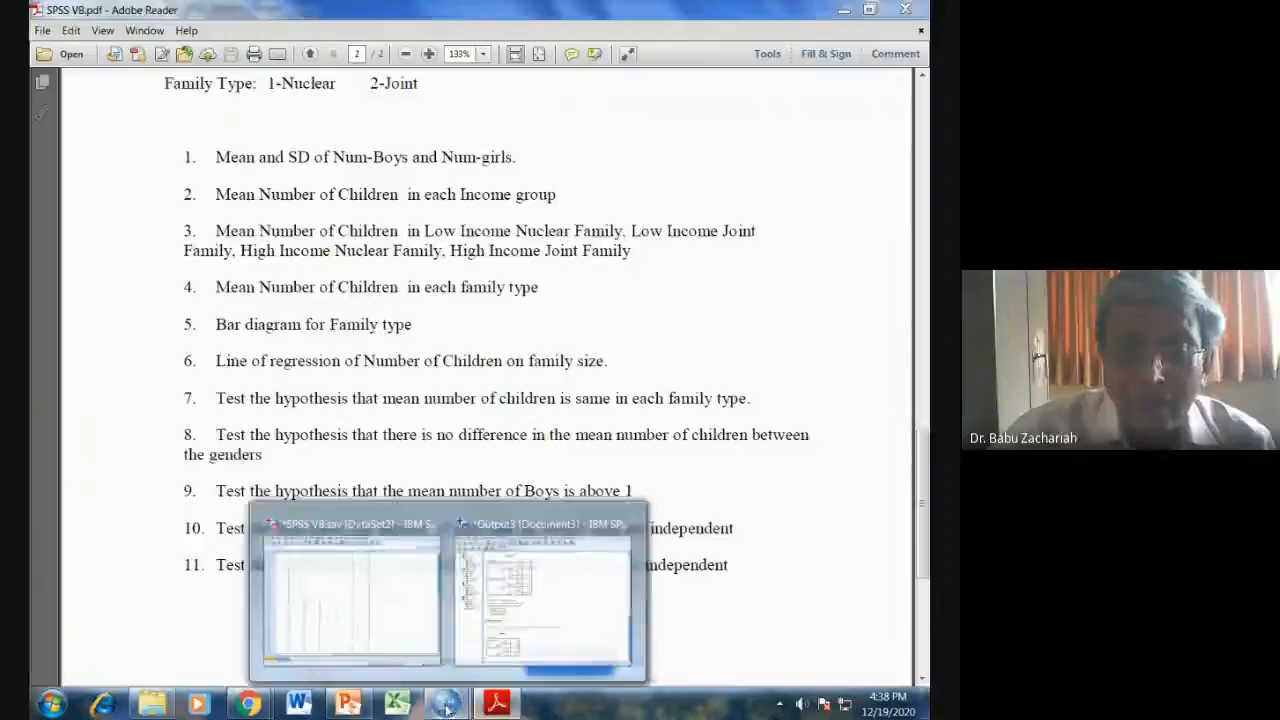
click(543, 595)
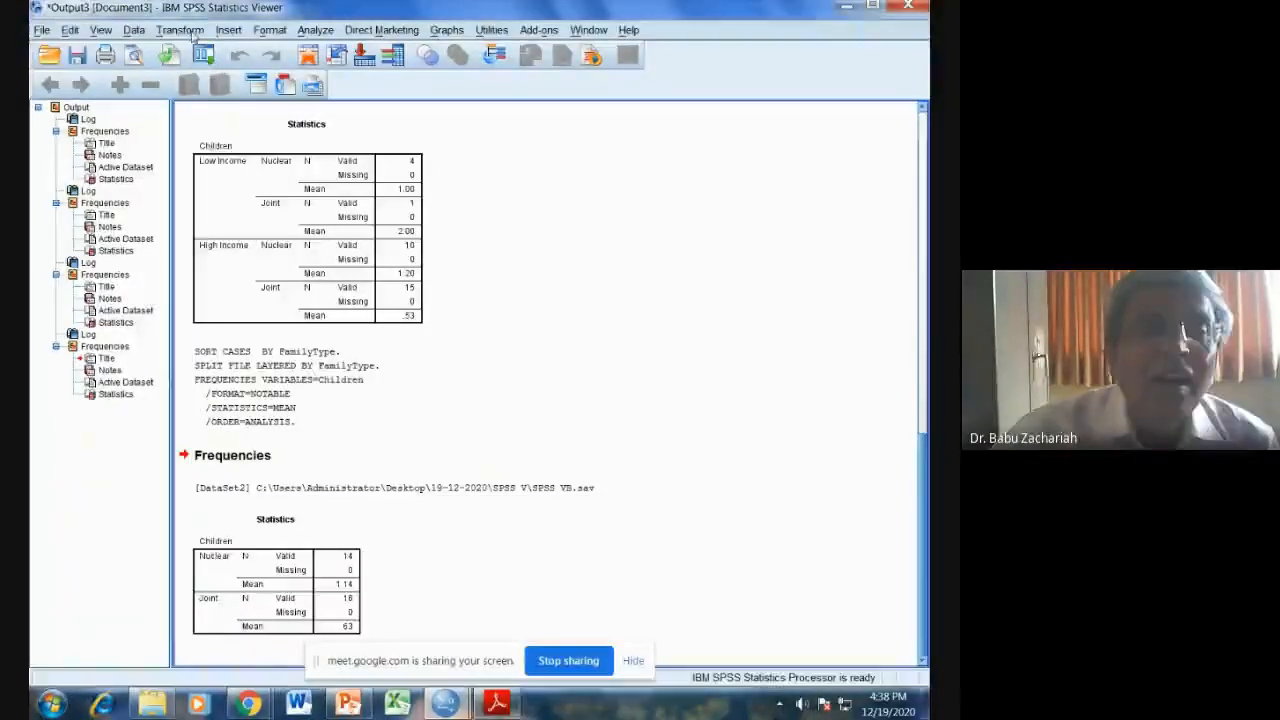
click(316, 31)
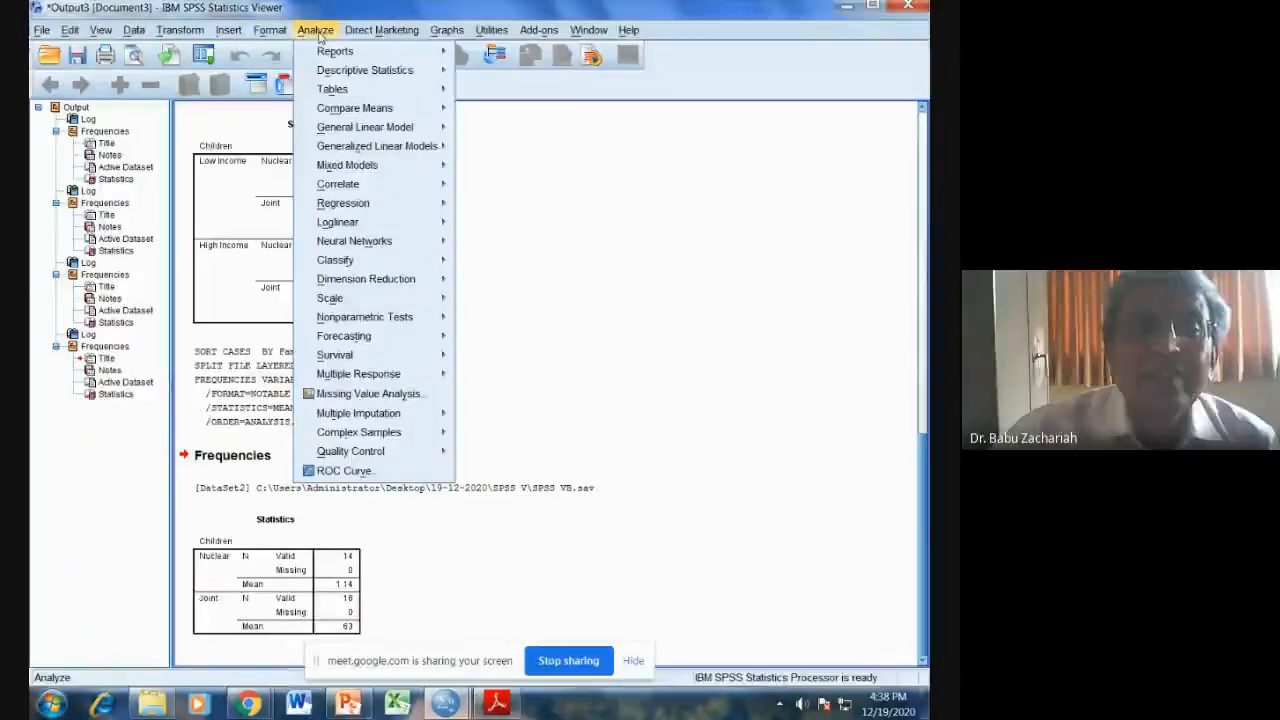
mouse_move(405, 77)
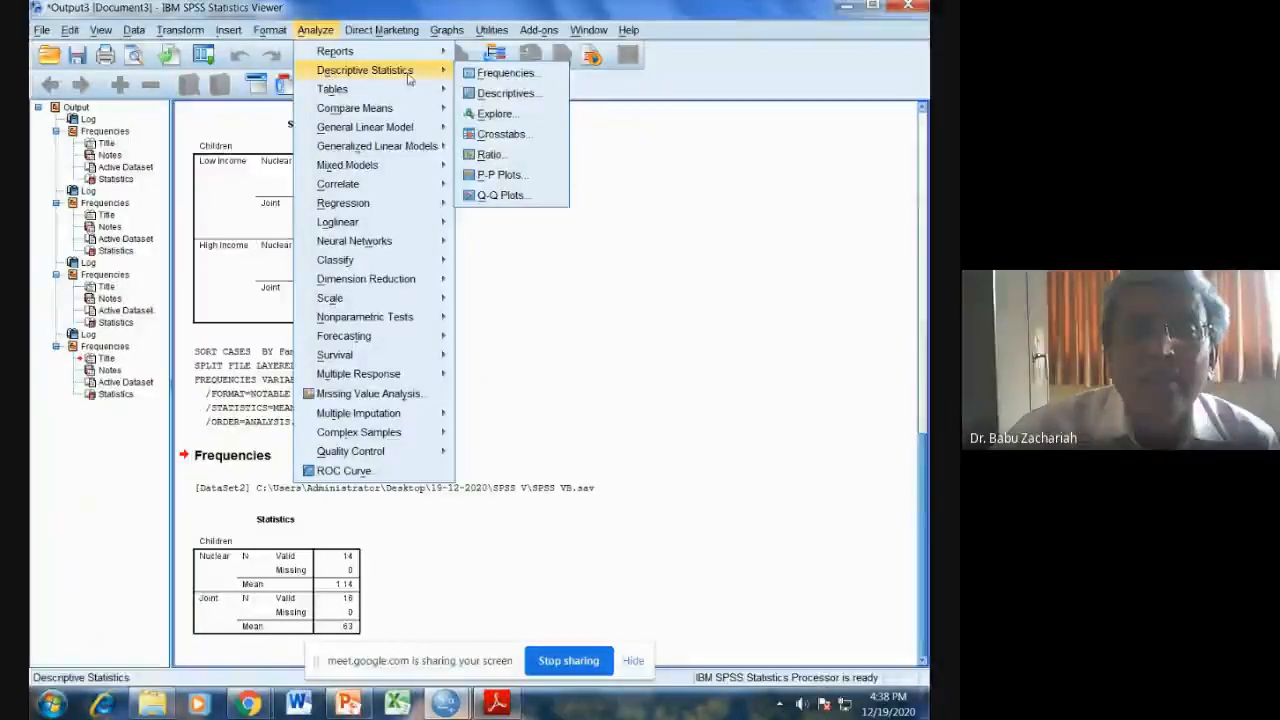
click(505, 73)
click(493, 292)
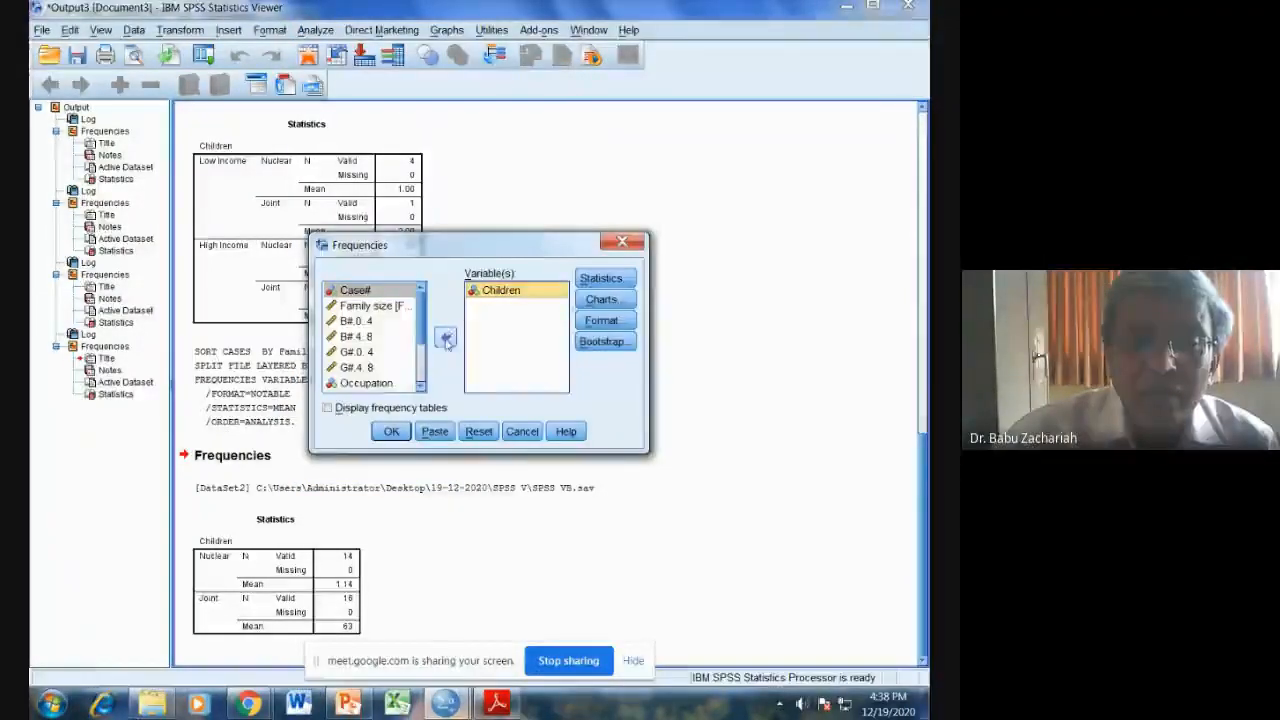
click(445, 337)
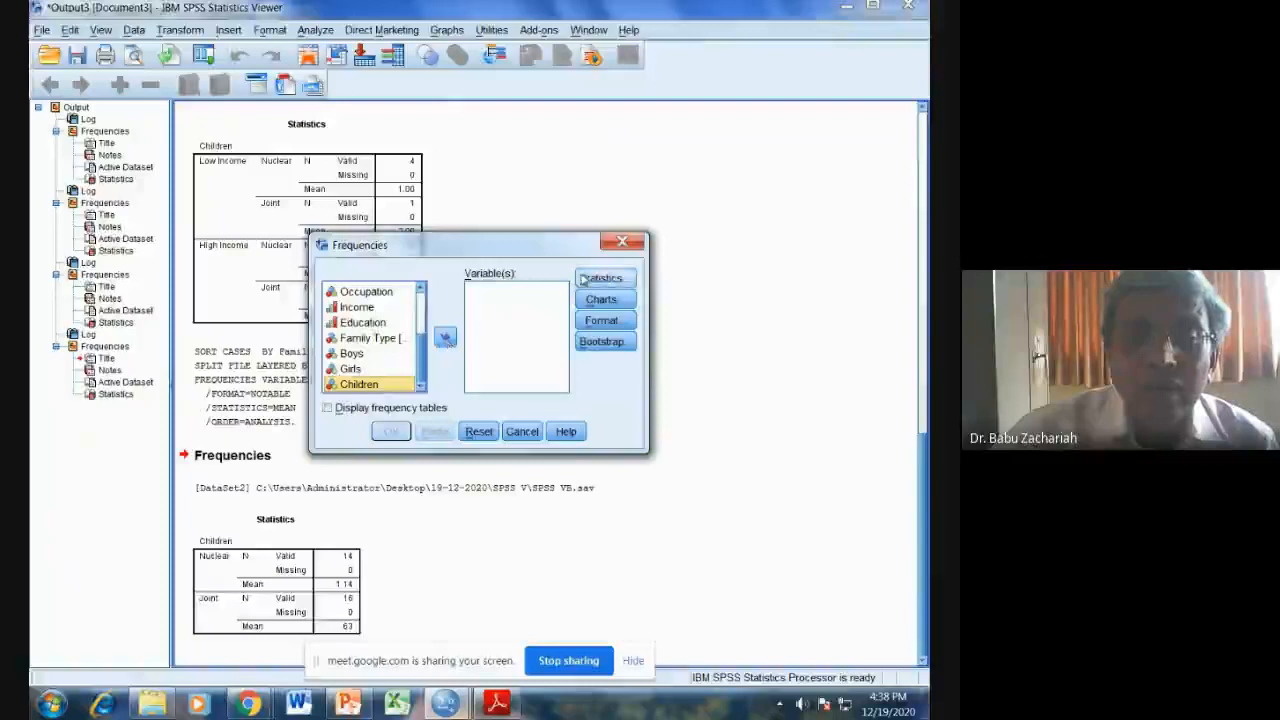
click(622, 241)
Turn off the file split by choosing to analyze all cases without creating groups.
click(134, 30)
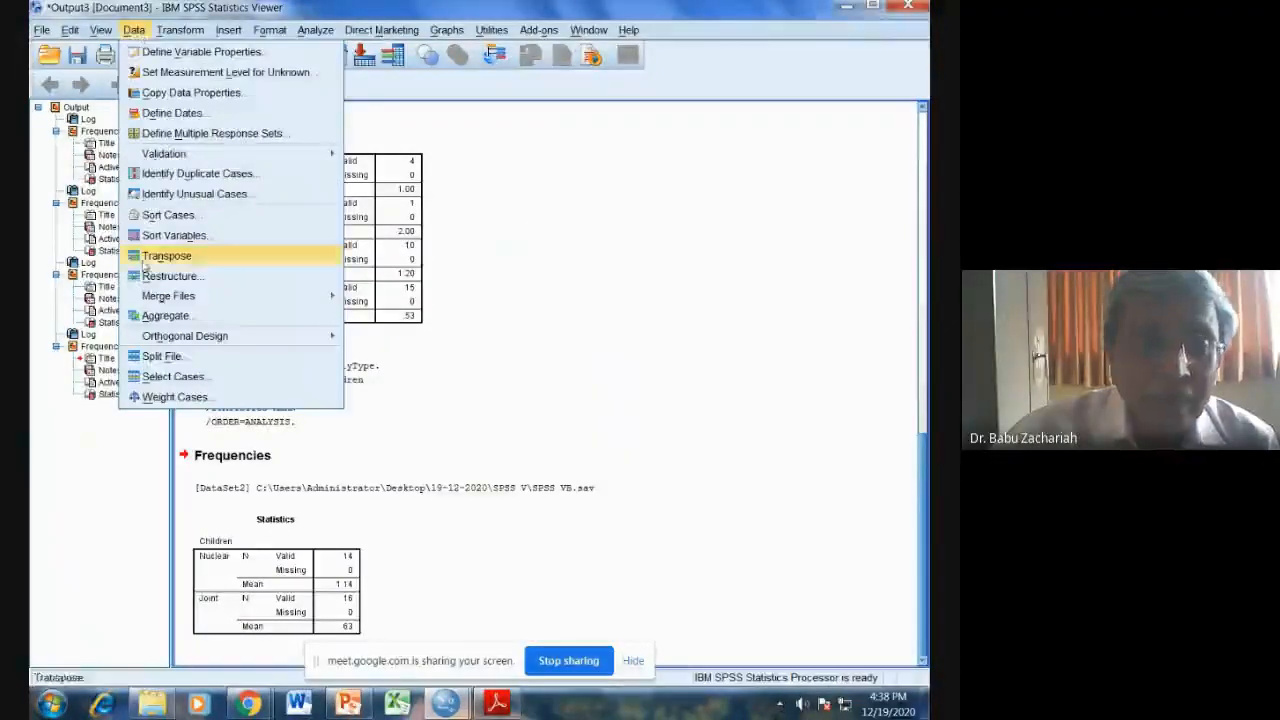
click(161, 356)
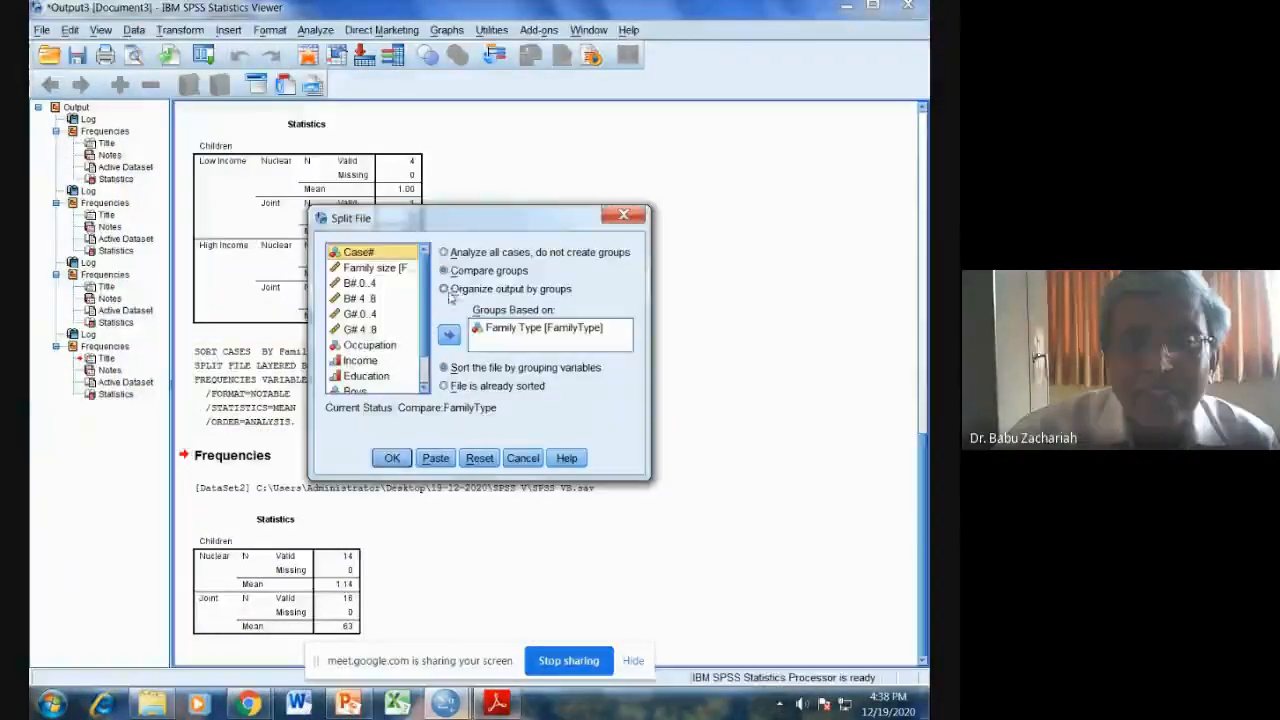
click(445, 253)
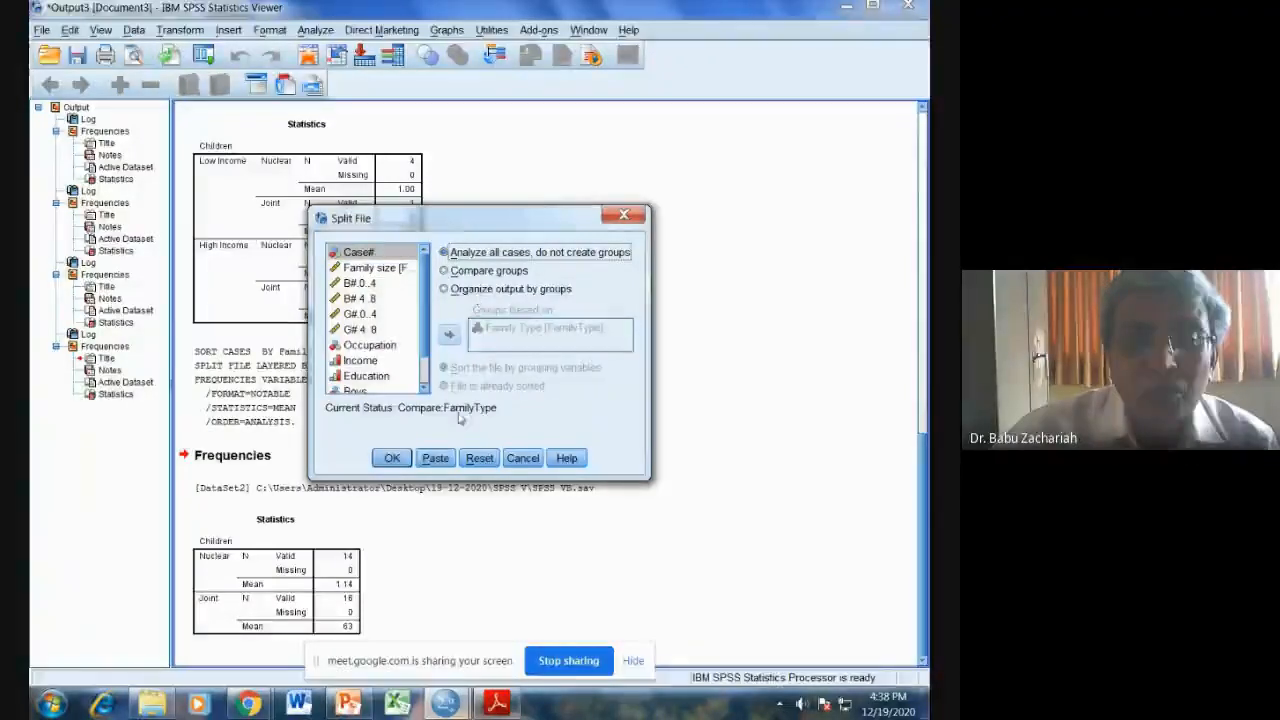
click(392, 458)
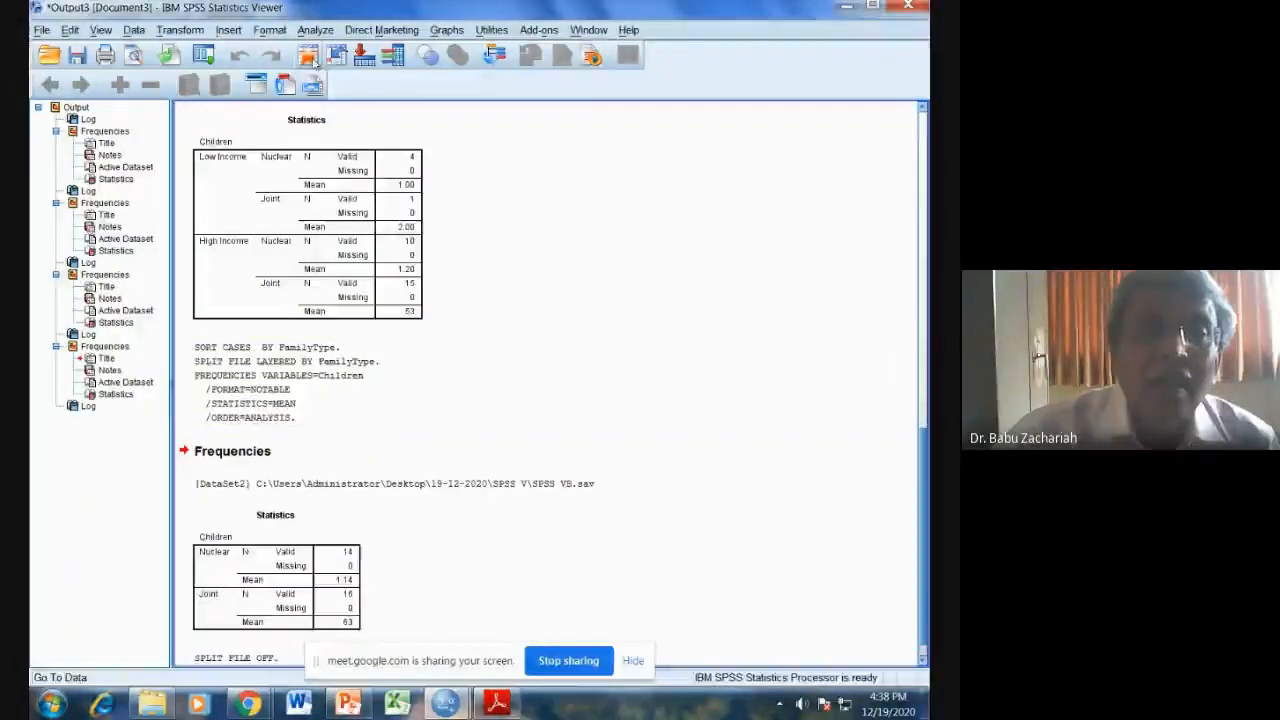
Start a Frequencies analysis and remove Children from its list of variables.
click(315, 30)
mouse_move(327, 75)
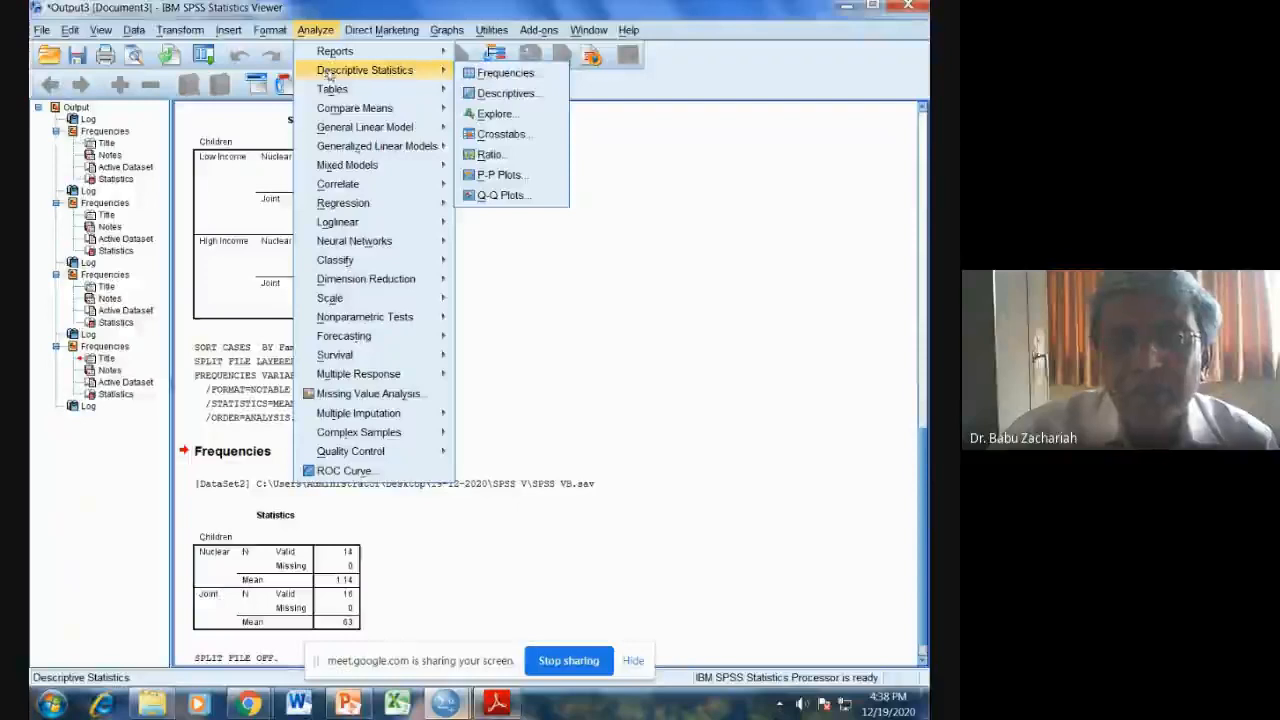
click(490, 73)
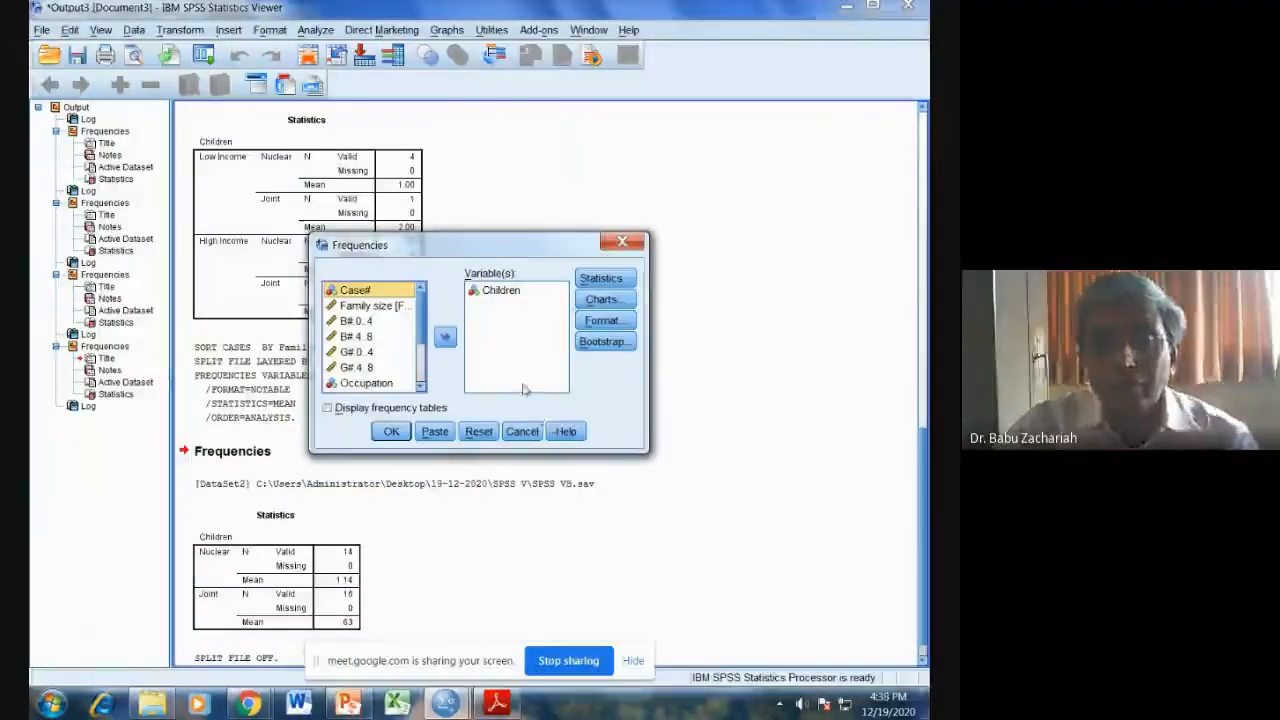
click(498, 291)
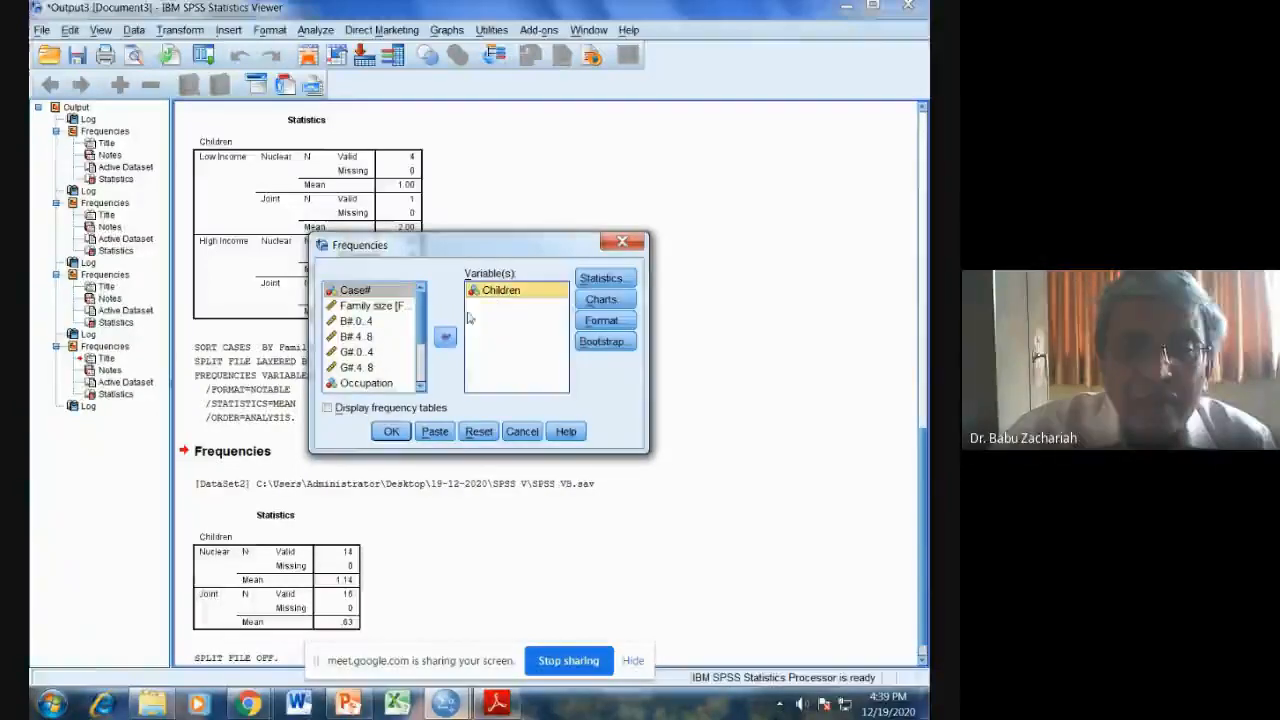
click(445, 337)
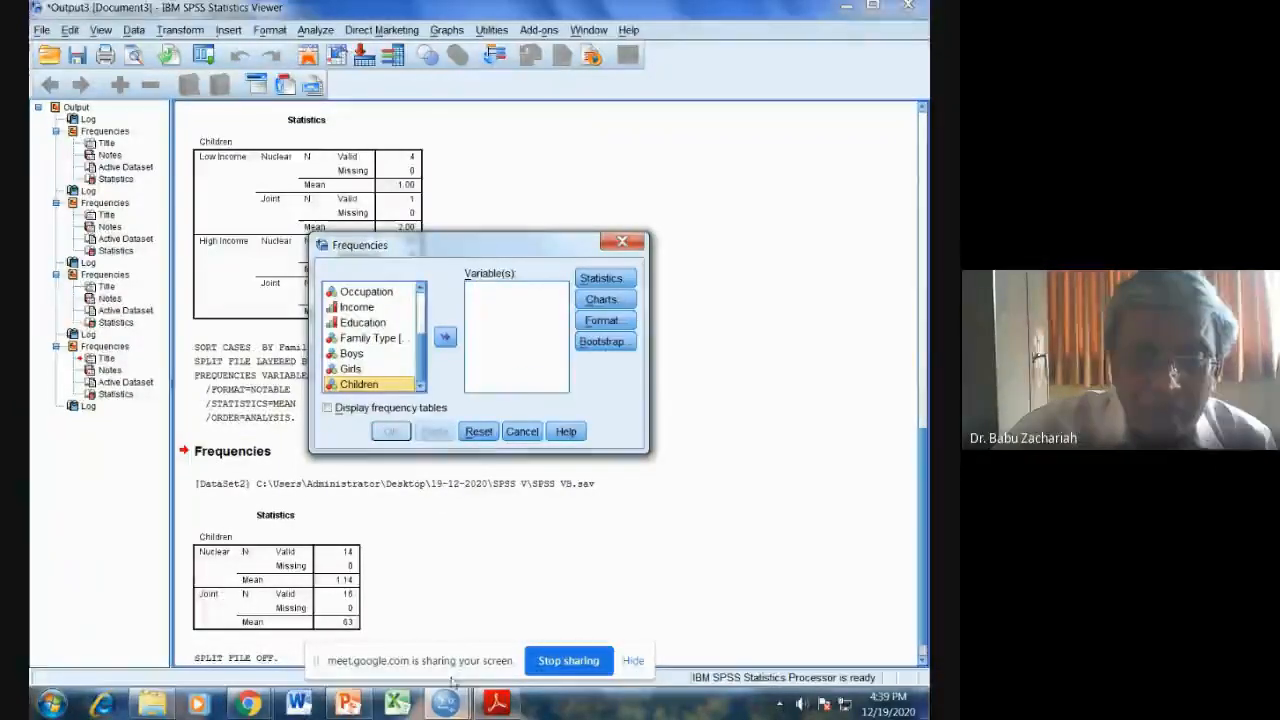
Read the bar diagram question in SPSS VB.pdf again and return to the Frequencies settings in SPSS.
click(495, 701)
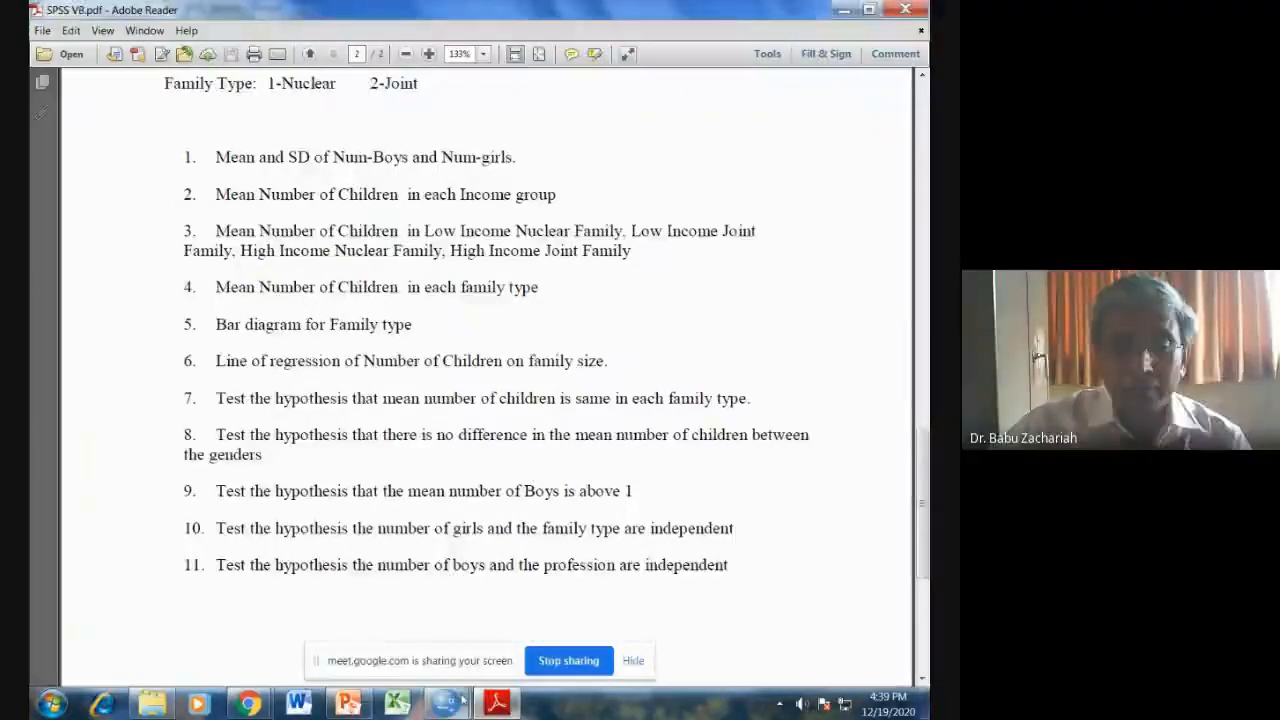
mouse_move(445, 703)
click(510, 605)
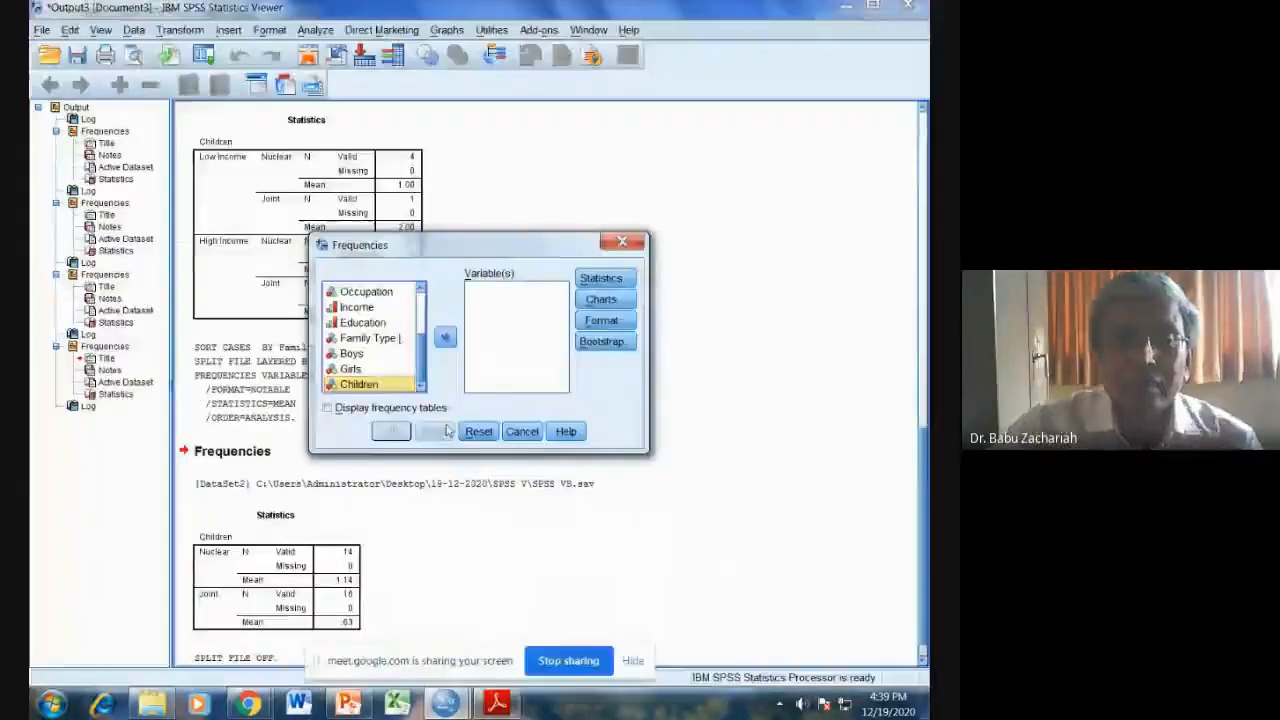
Add Family Type as the Frequencies variable, choose bar charts showing frequencies, and run the analysis.
click(378, 340)
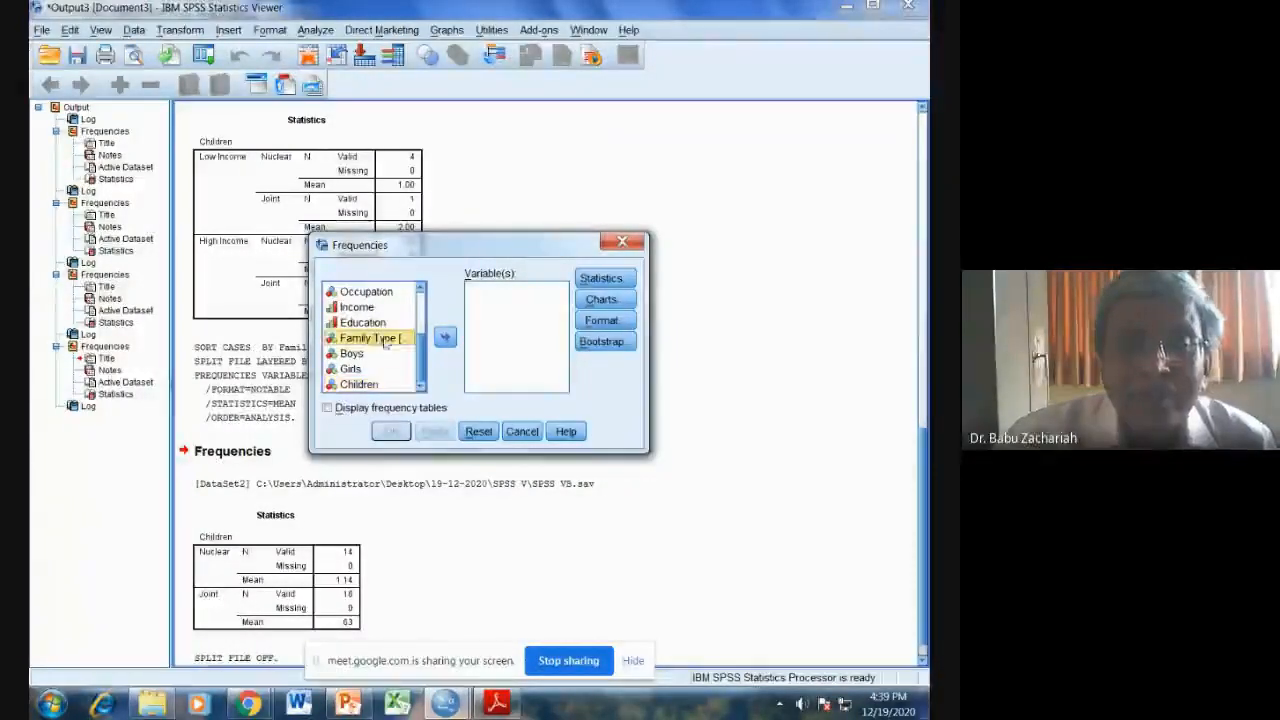
click(445, 337)
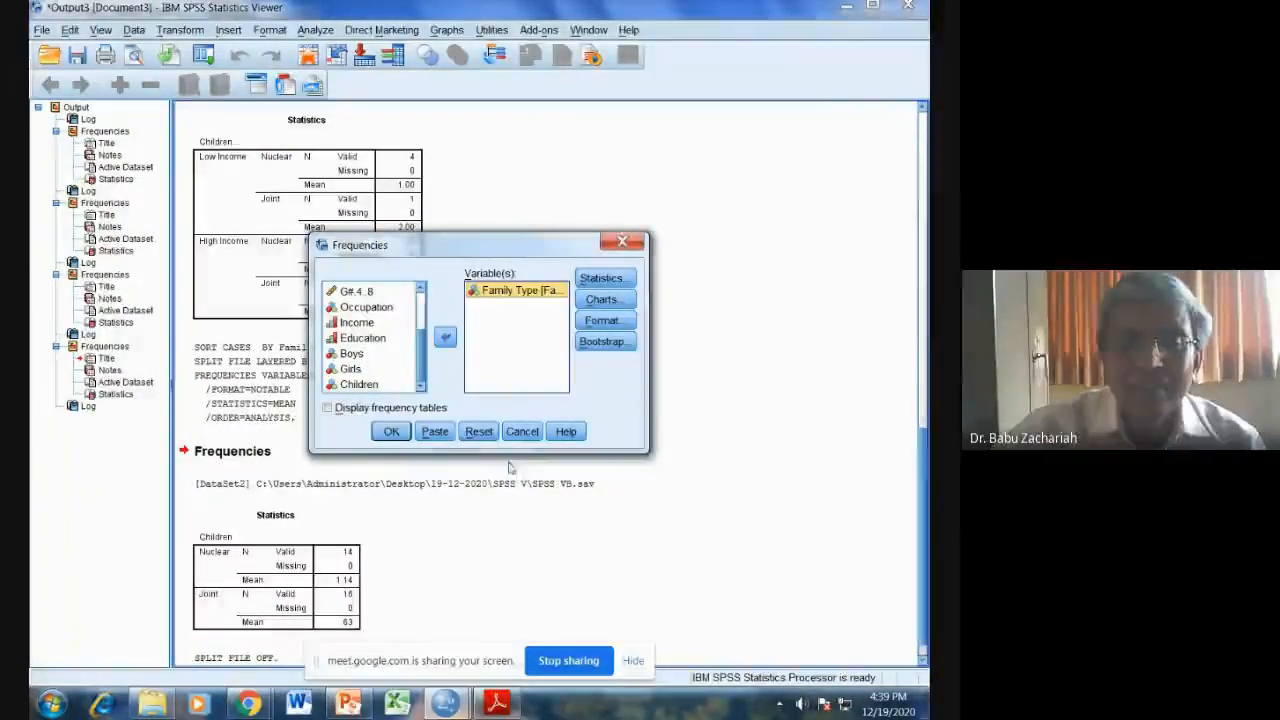
click(602, 300)
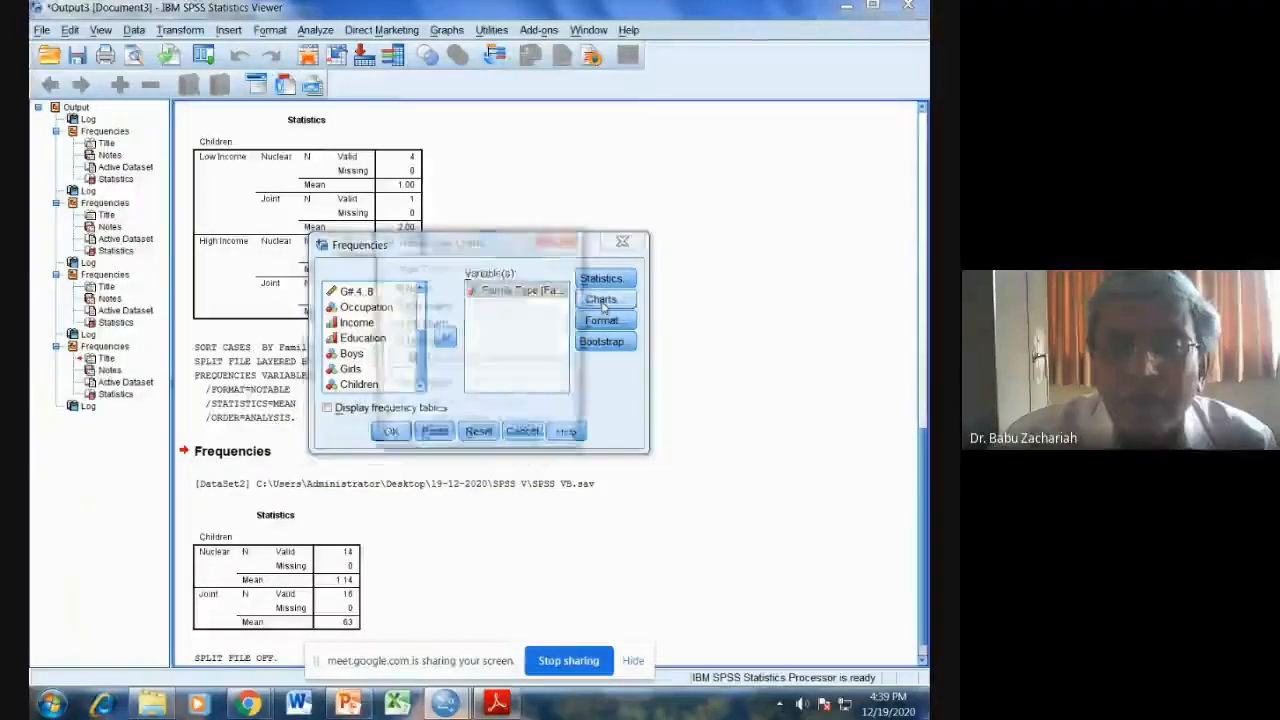
click(408, 306)
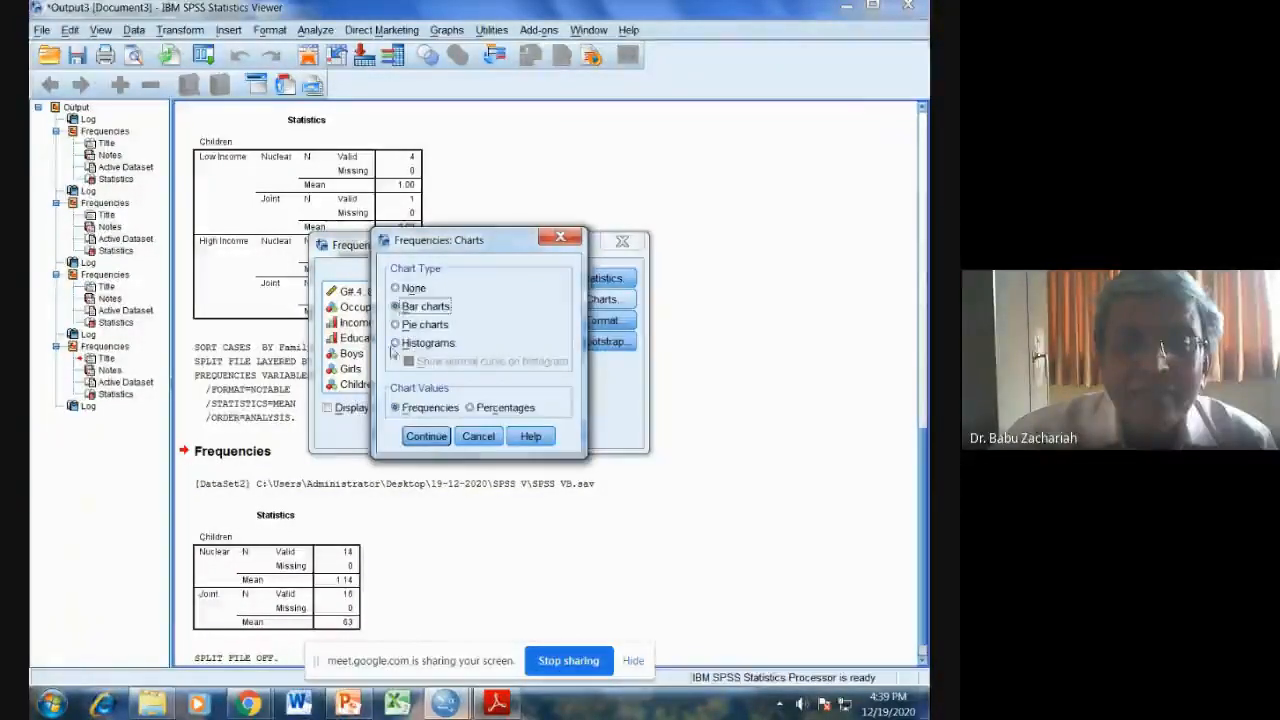
click(421, 440)
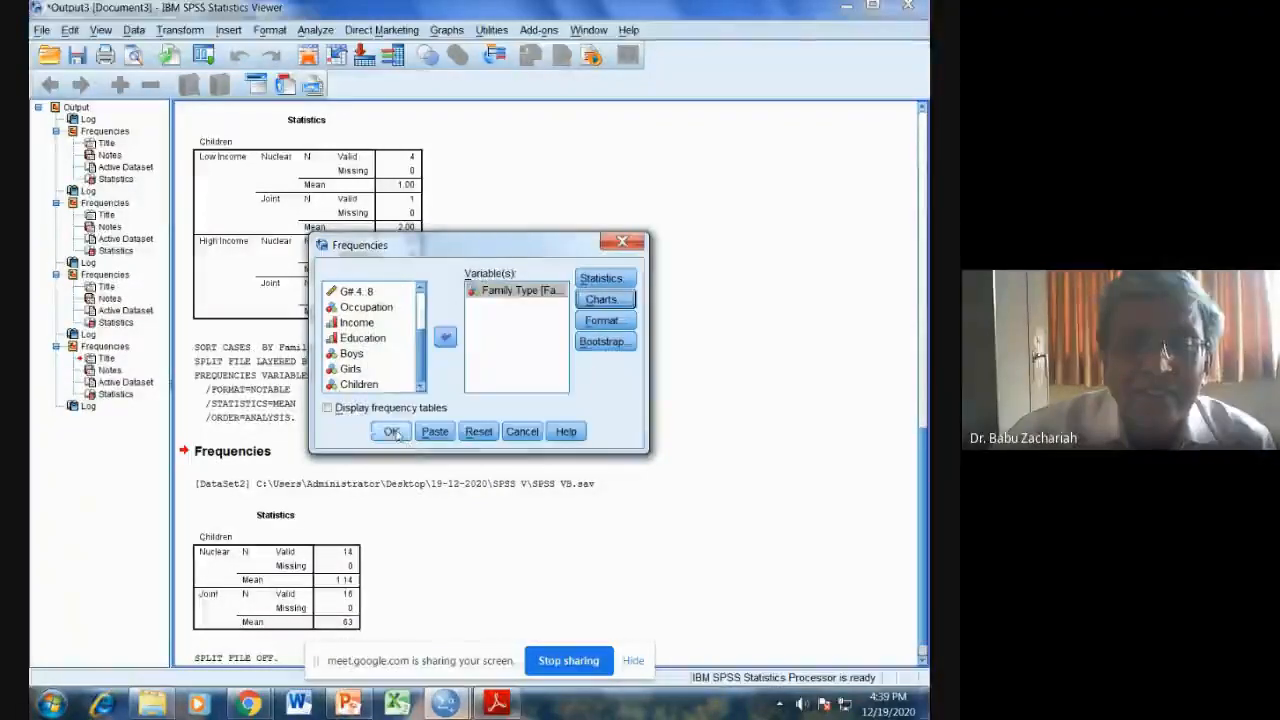
click(393, 432)
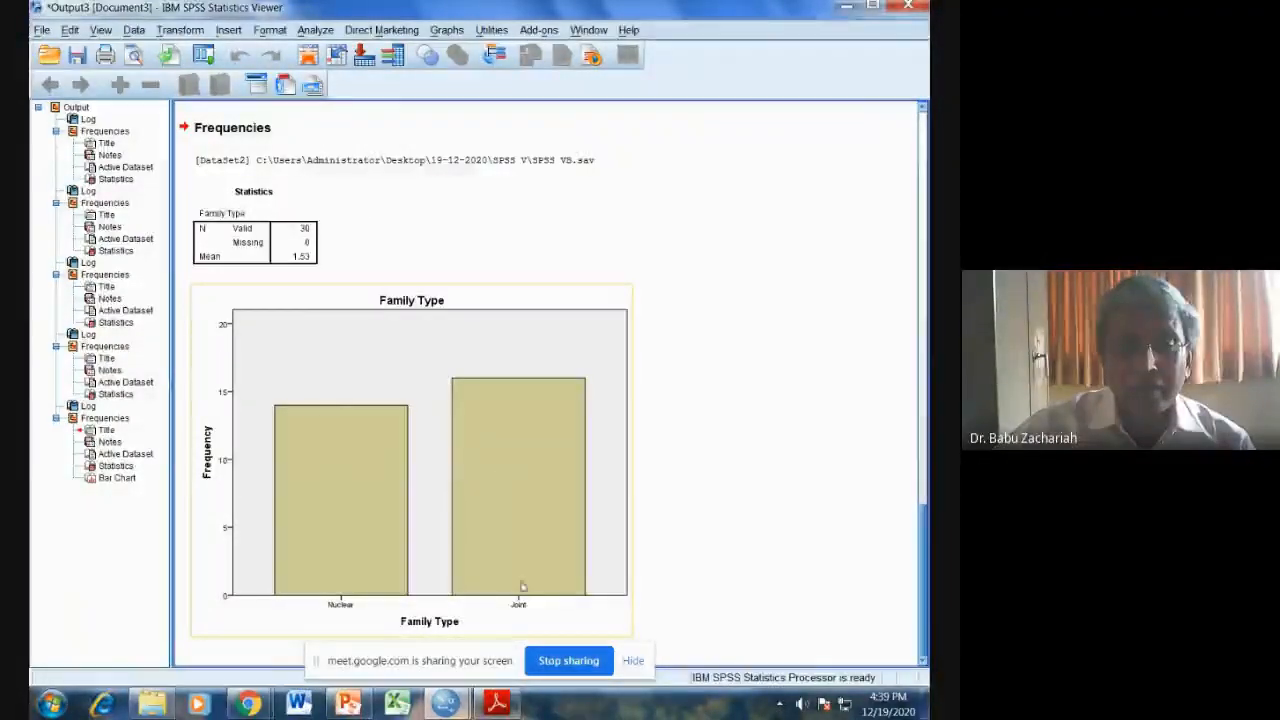
Read the question on the regression line of Number of Children on family size in SPSS VB.pdf and return to the SPSS data.
click(497, 703)
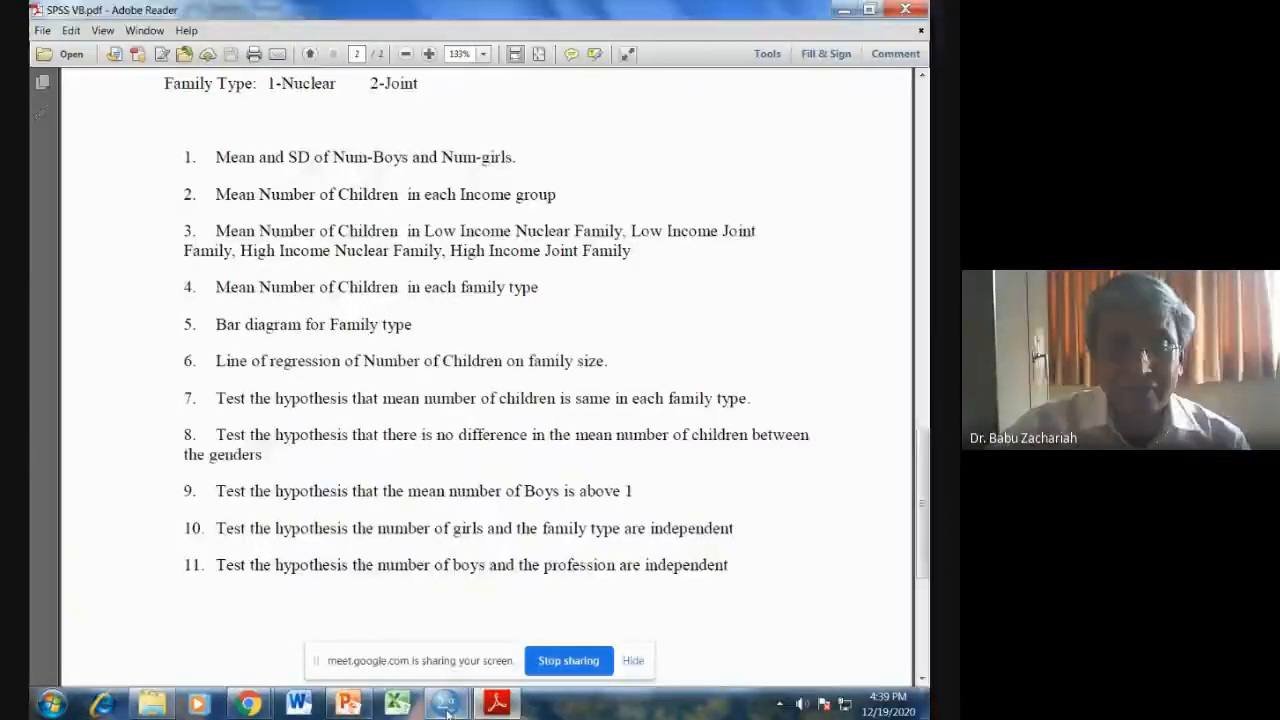
mouse_move(447, 712)
click(340, 610)
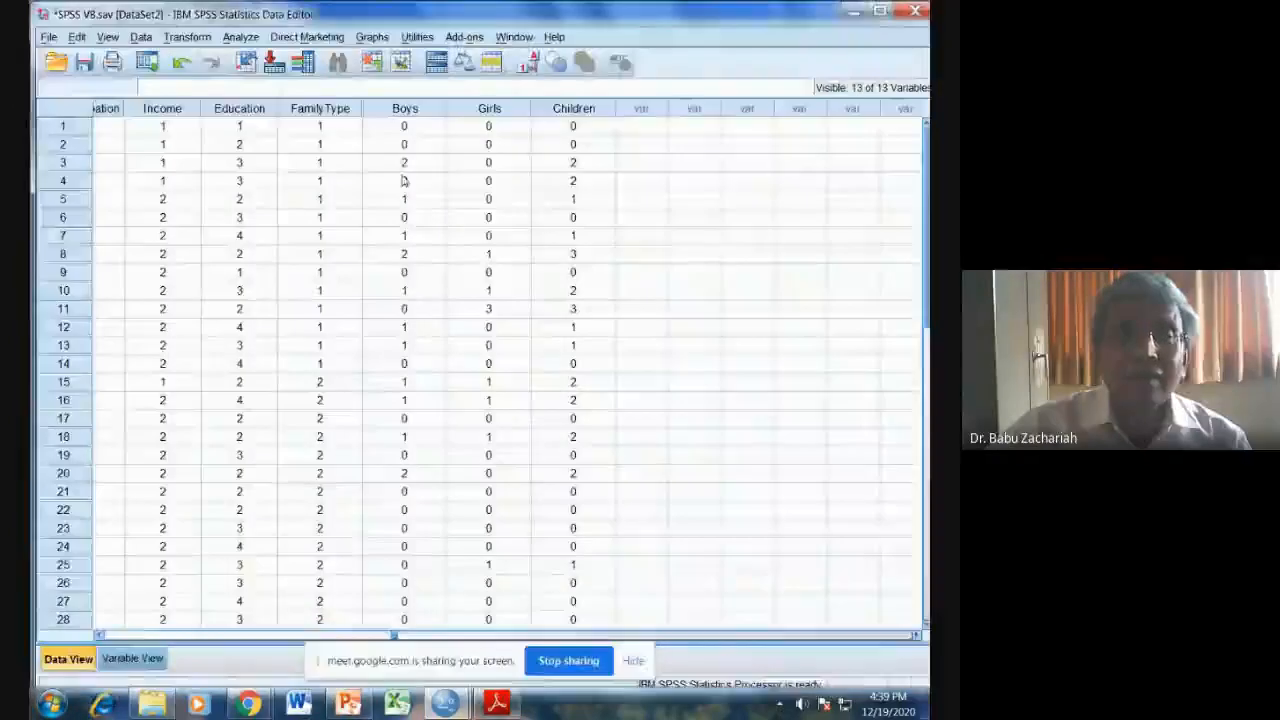
click(241, 37)
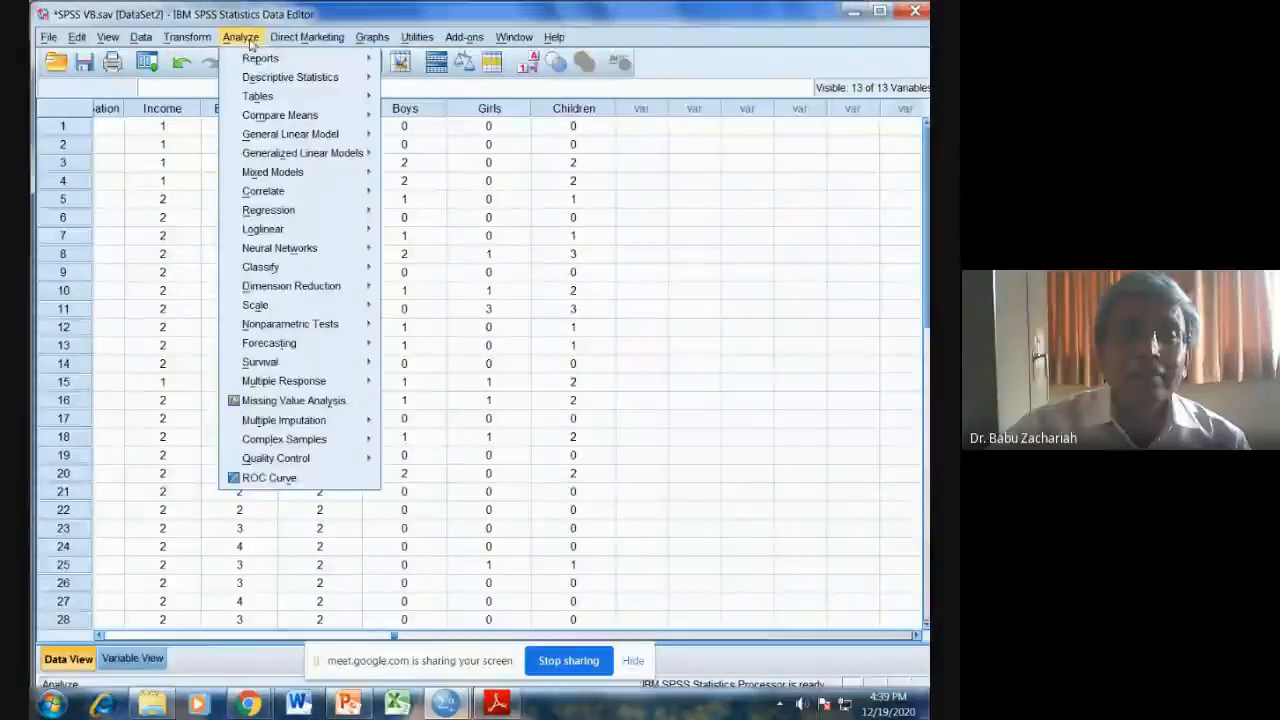
mouse_move(272, 211)
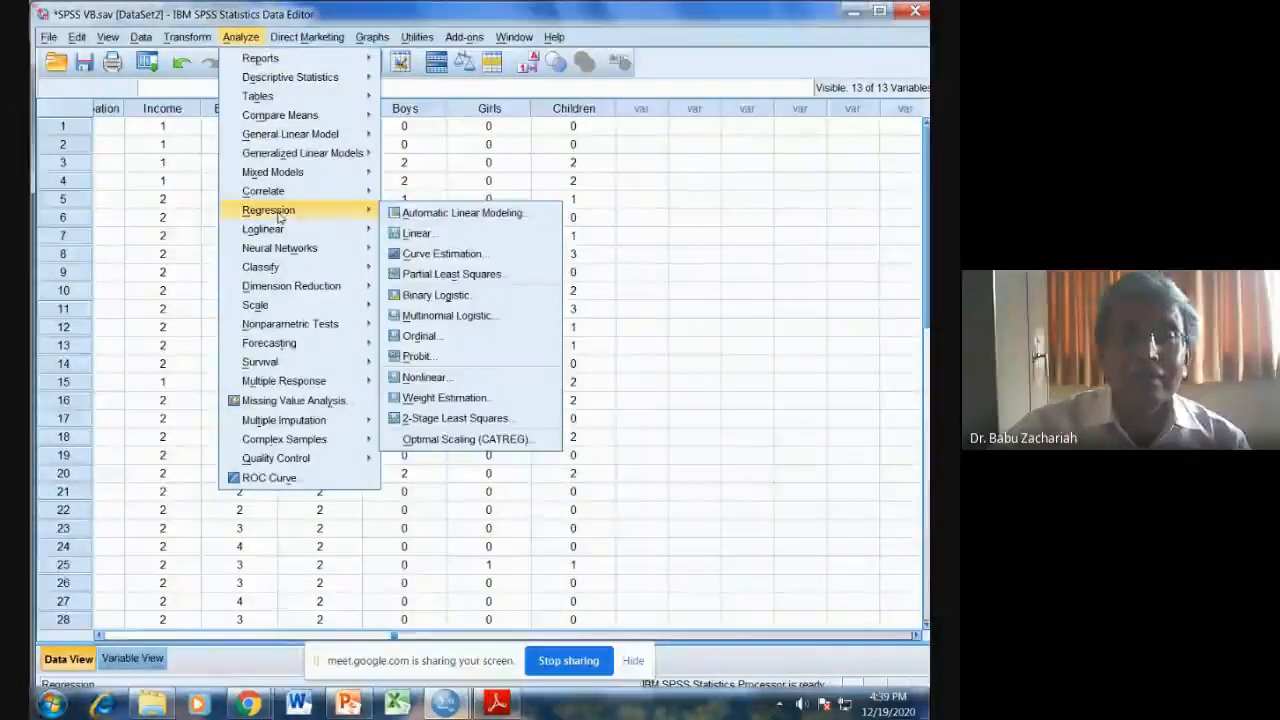
click(417, 236)
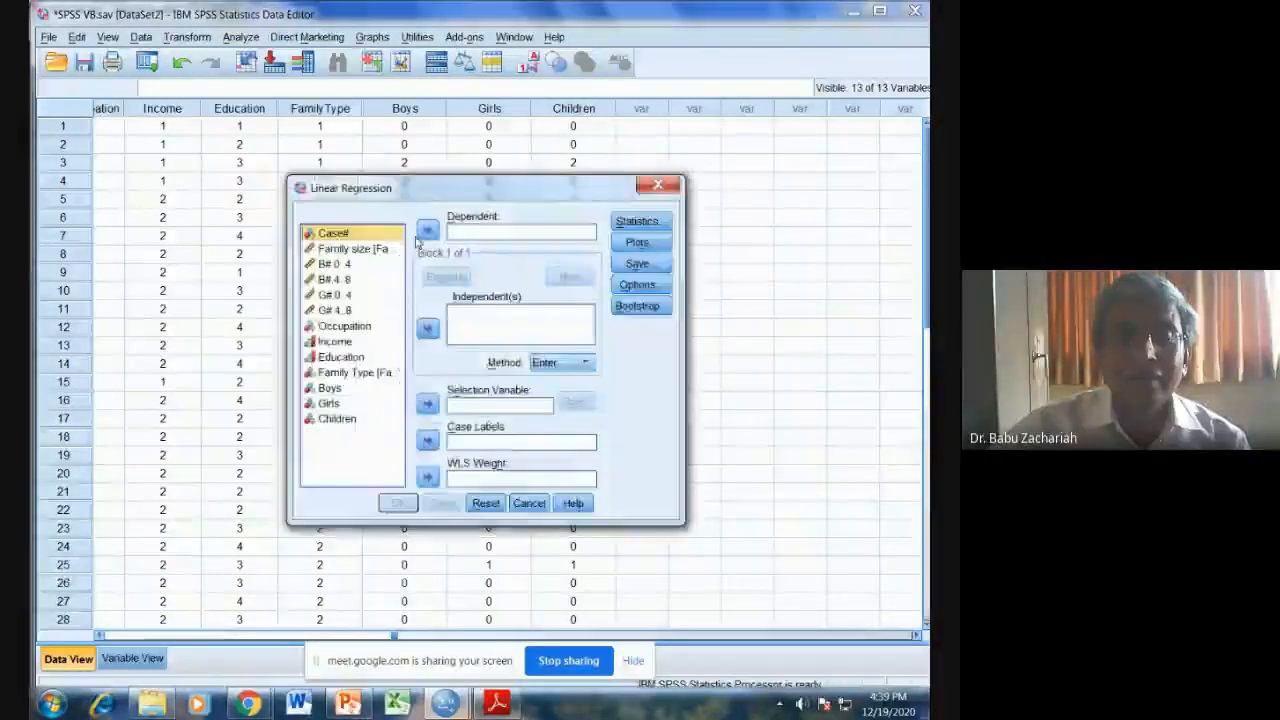
click(338, 419)
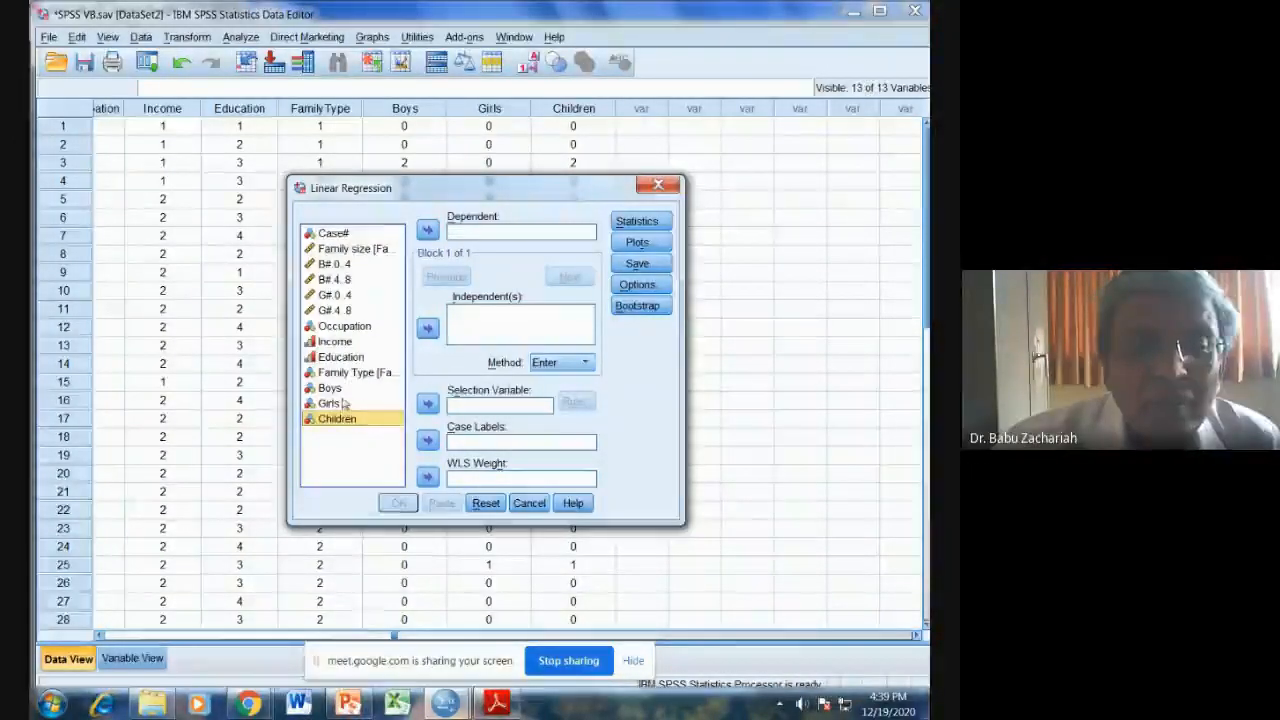
click(658, 184)
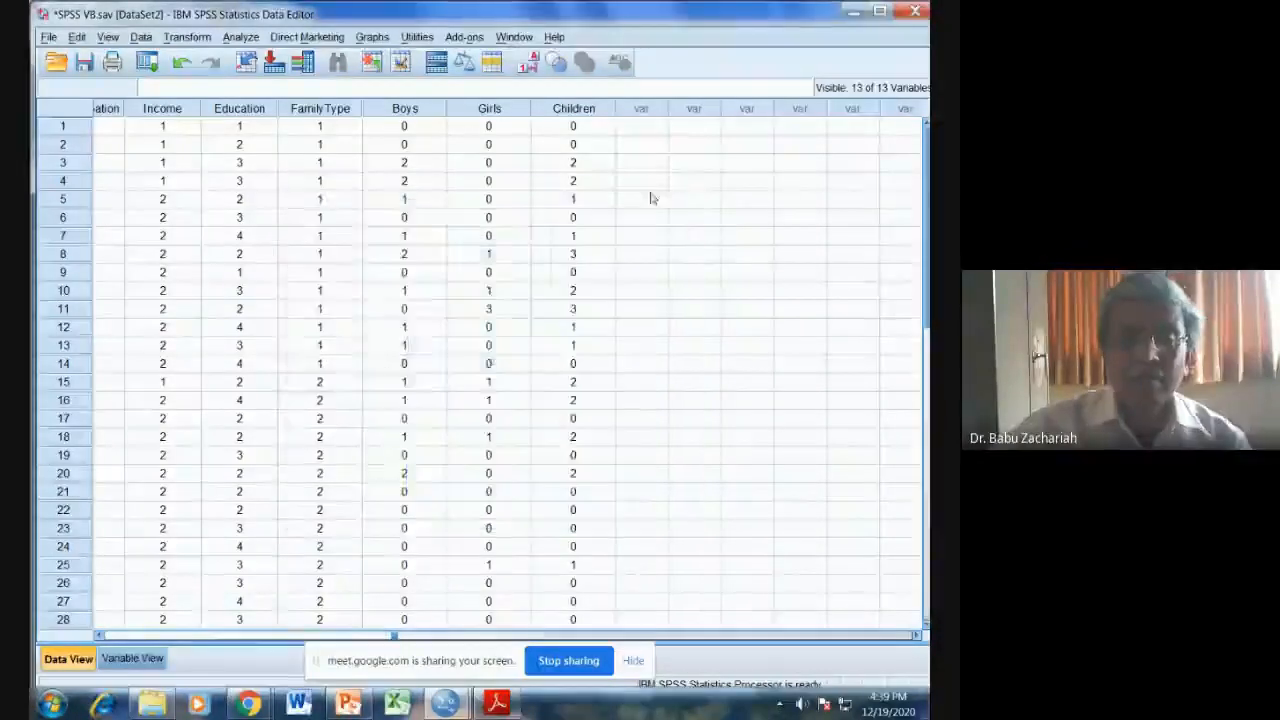
Set the measurement level of the Boys, Girls and Children variables to Scale.
click(133, 658)
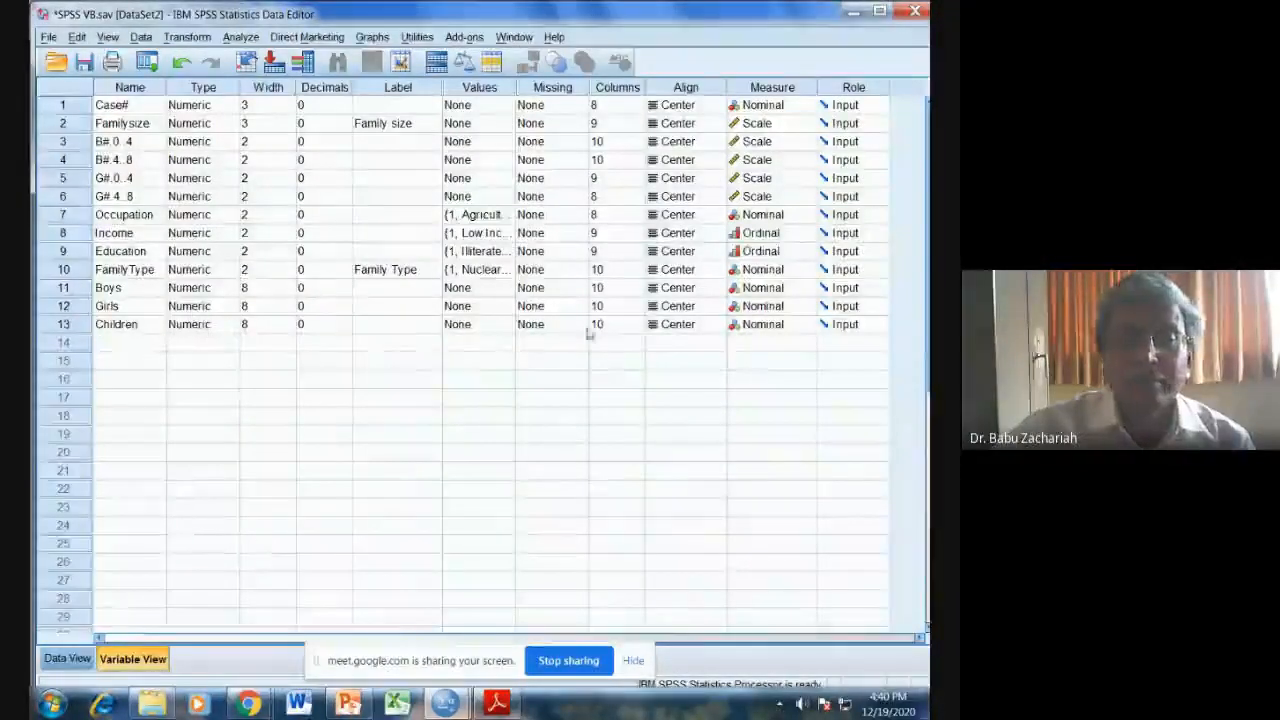
click(808, 290)
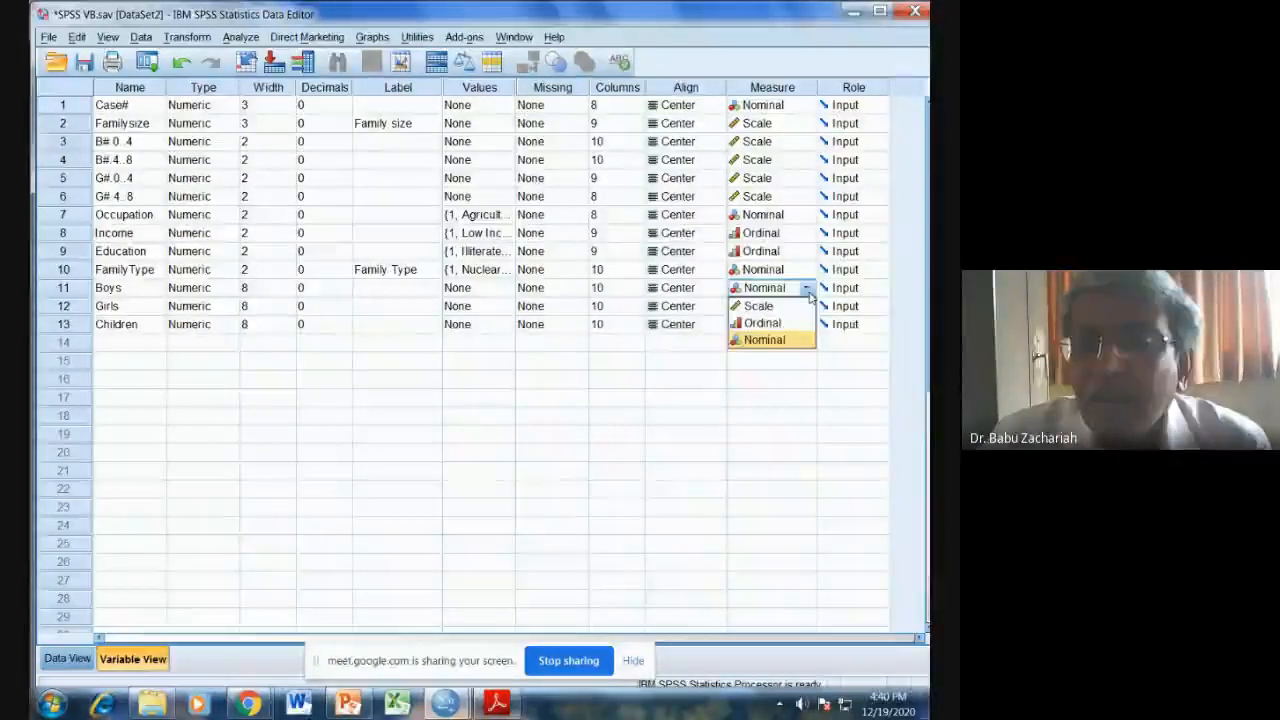
click(800, 308)
click(800, 310)
click(806, 306)
click(795, 323)
click(800, 326)
click(806, 324)
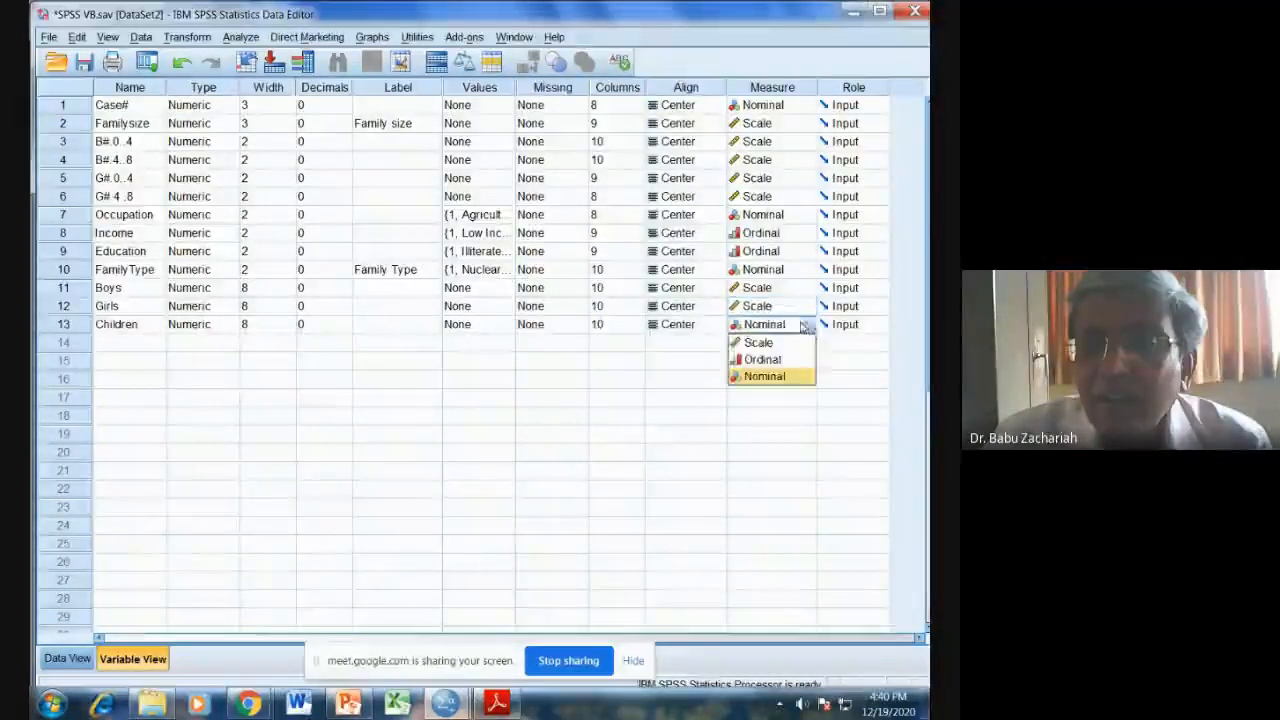
click(780, 343)
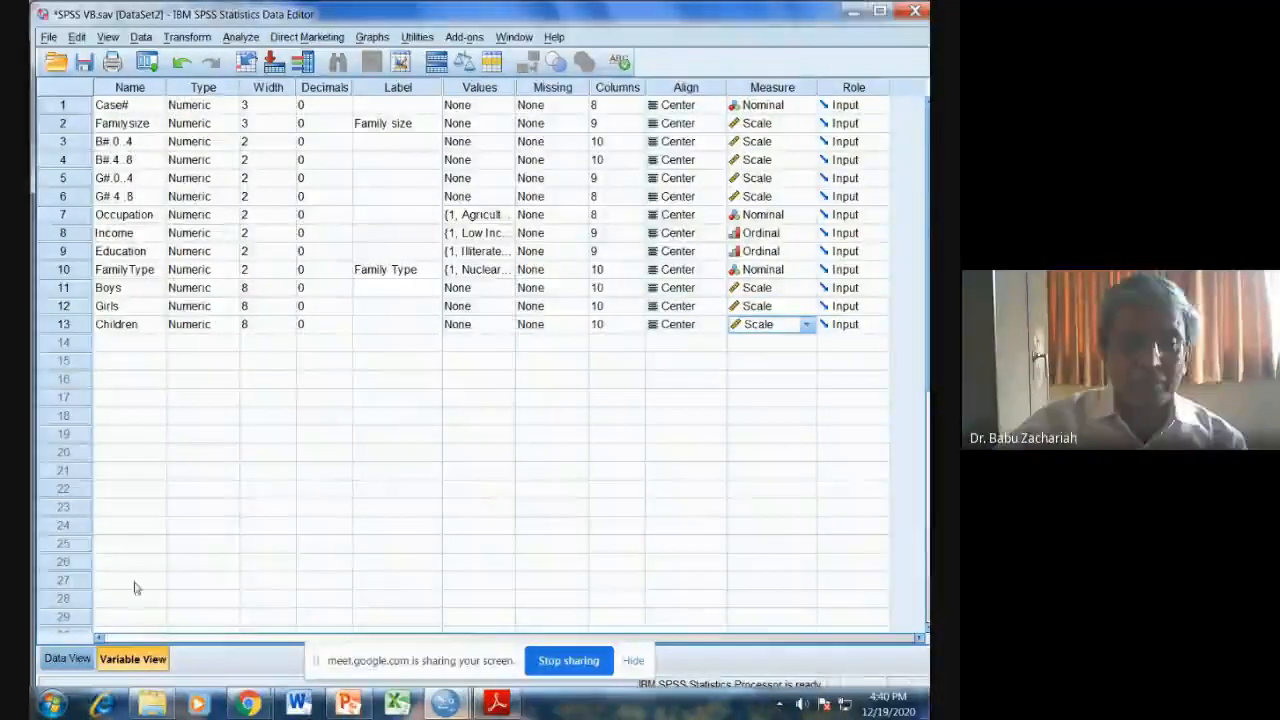
click(245, 39)
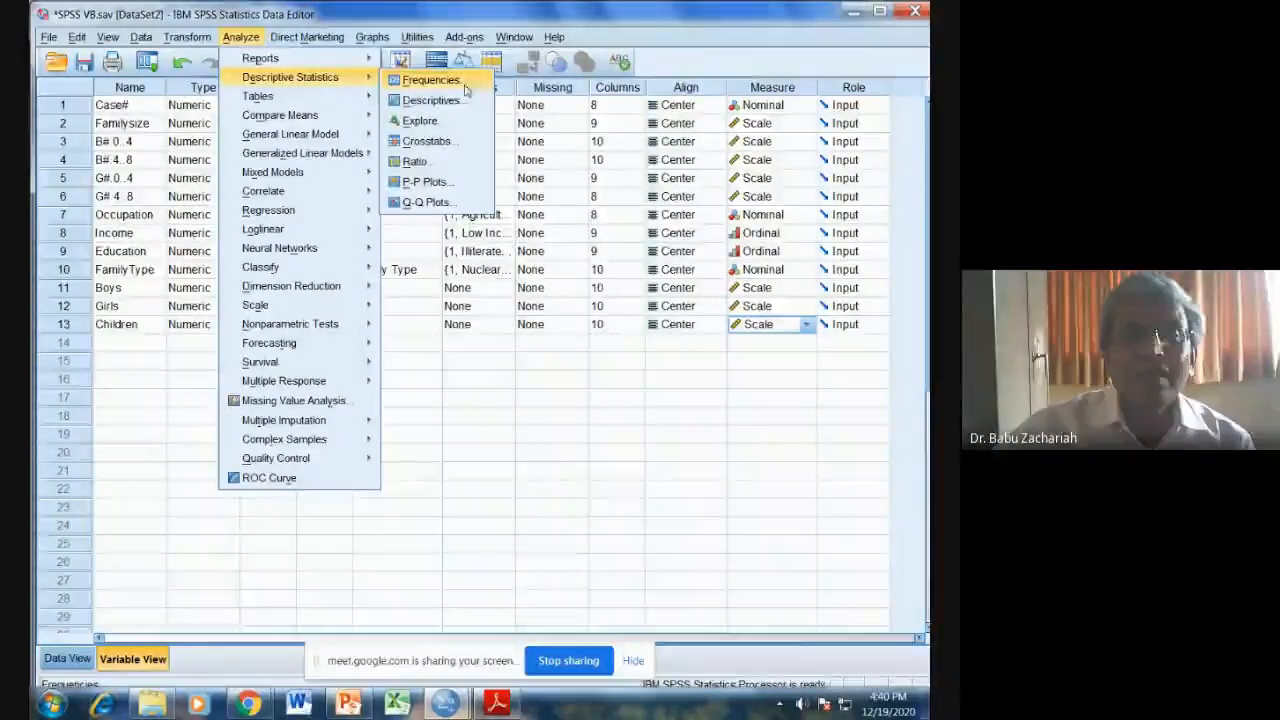
click(445, 100)
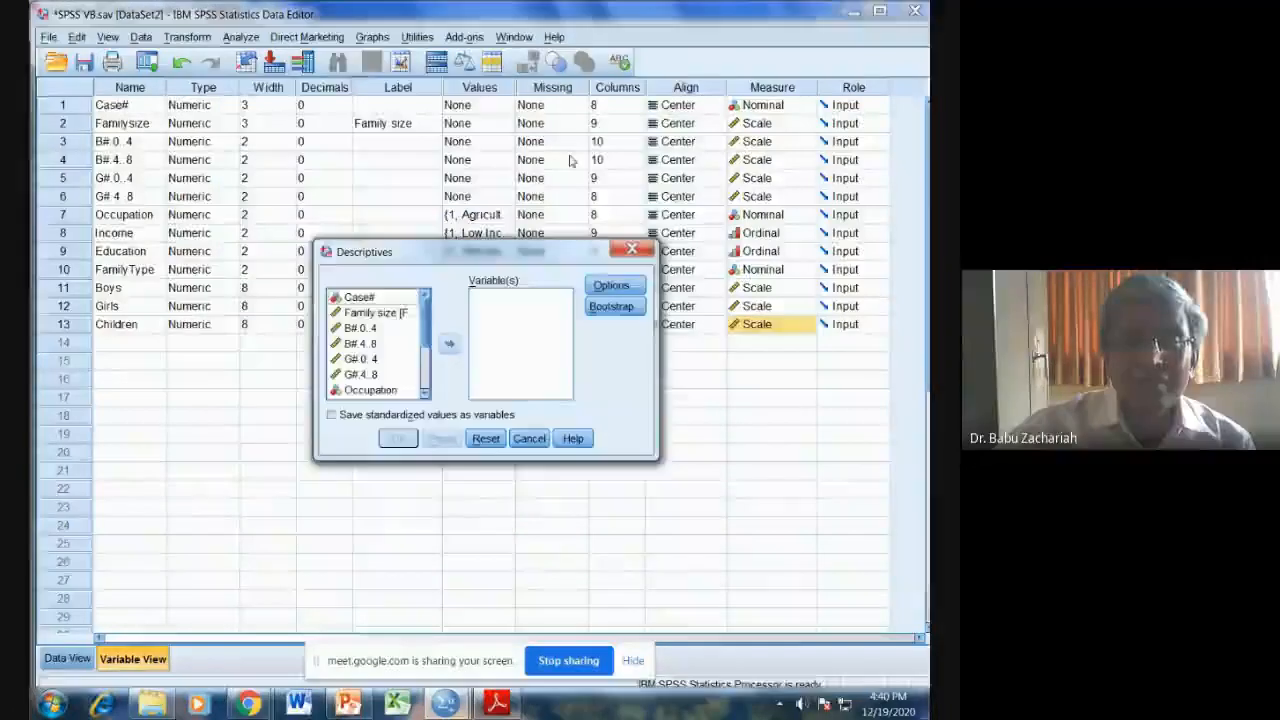
scroll(392, 388, down, 2)
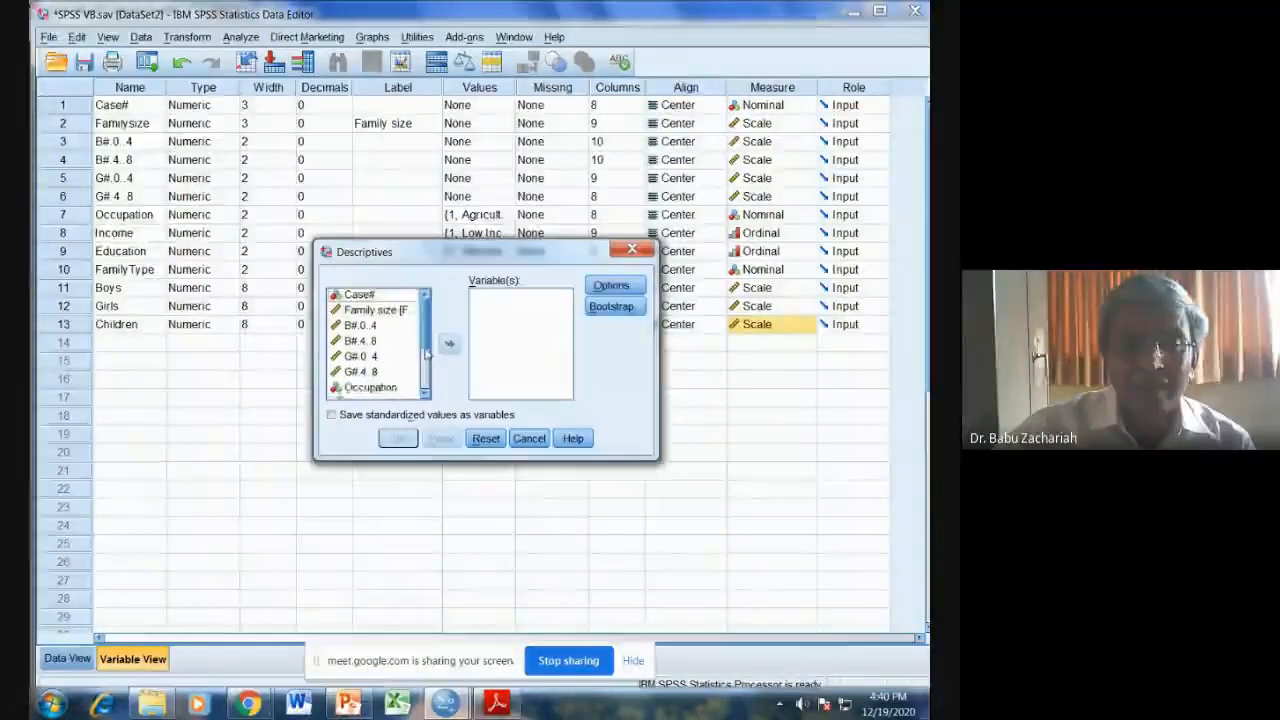
click(375, 392)
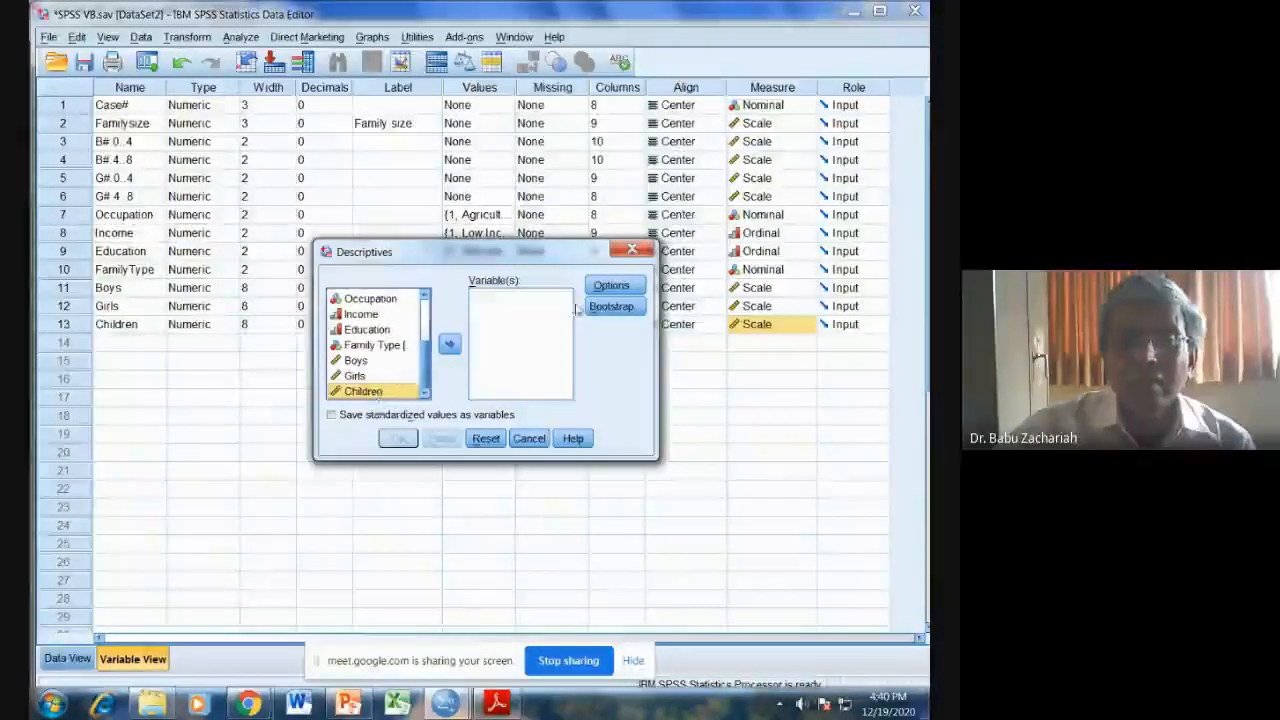
click(645, 252)
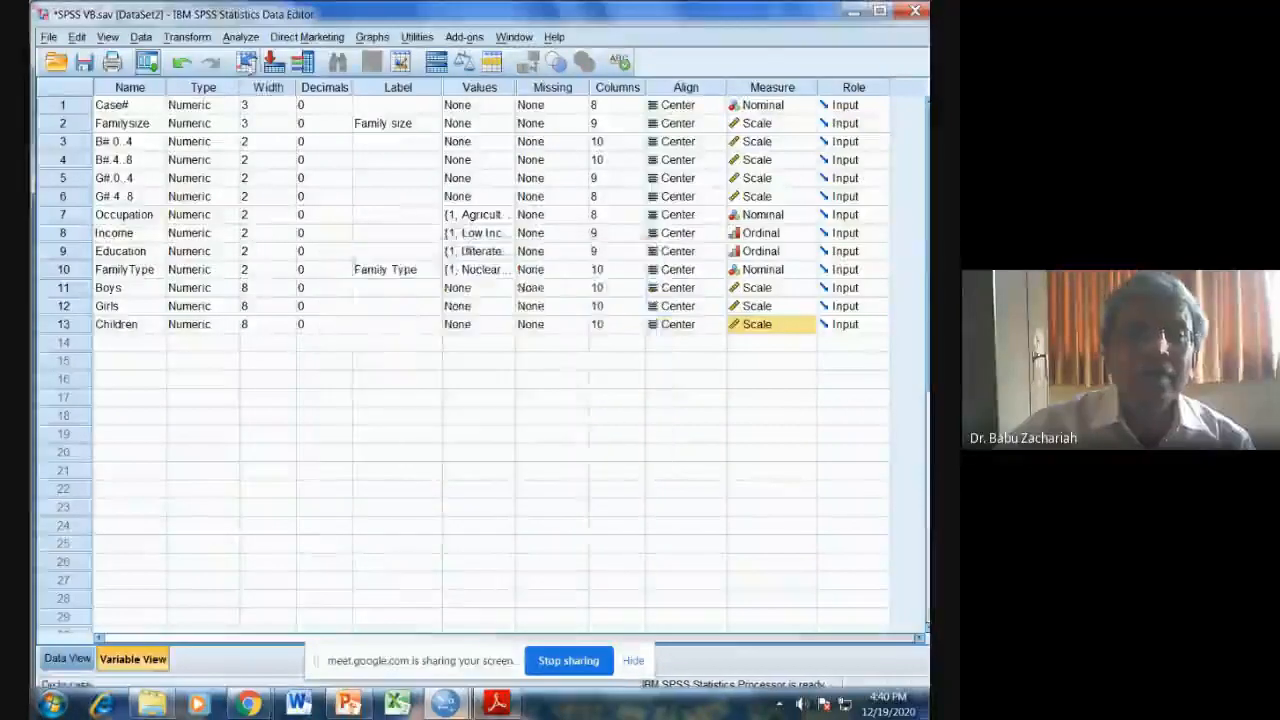
Run a linear regression with Children as the dependent variable and Family size as the independent variable.
click(240, 40)
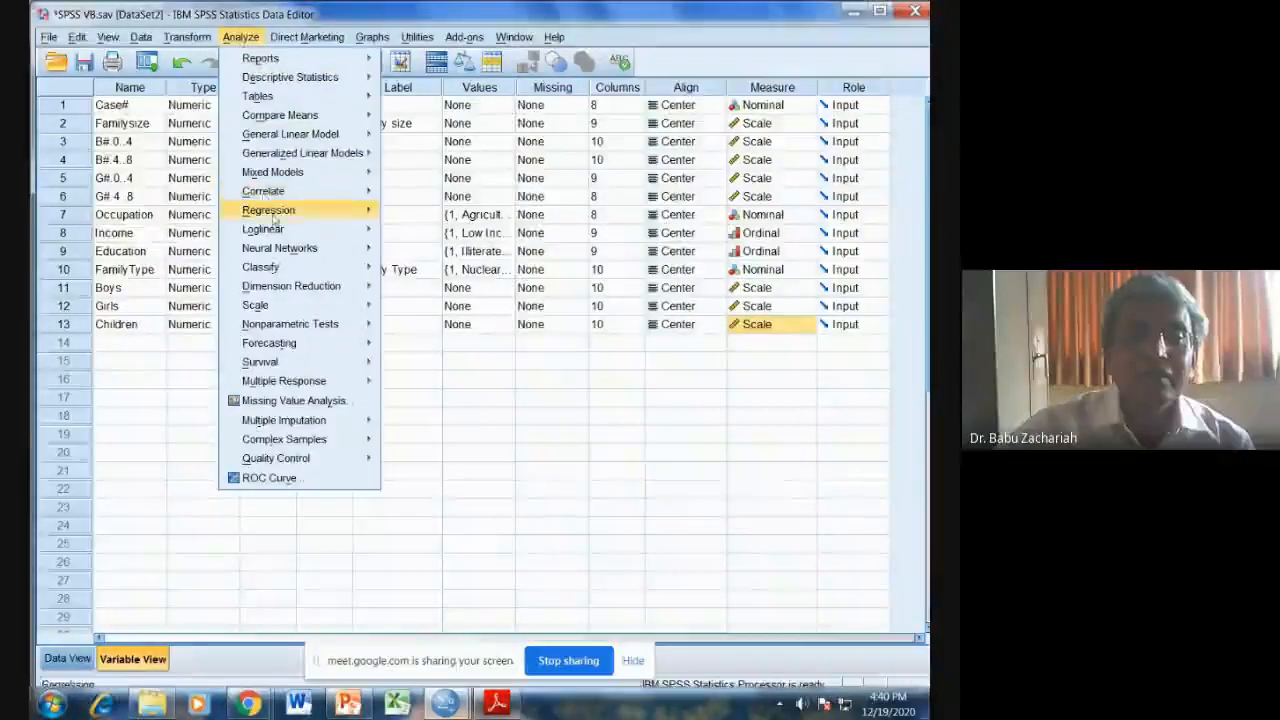
mouse_move(300, 210)
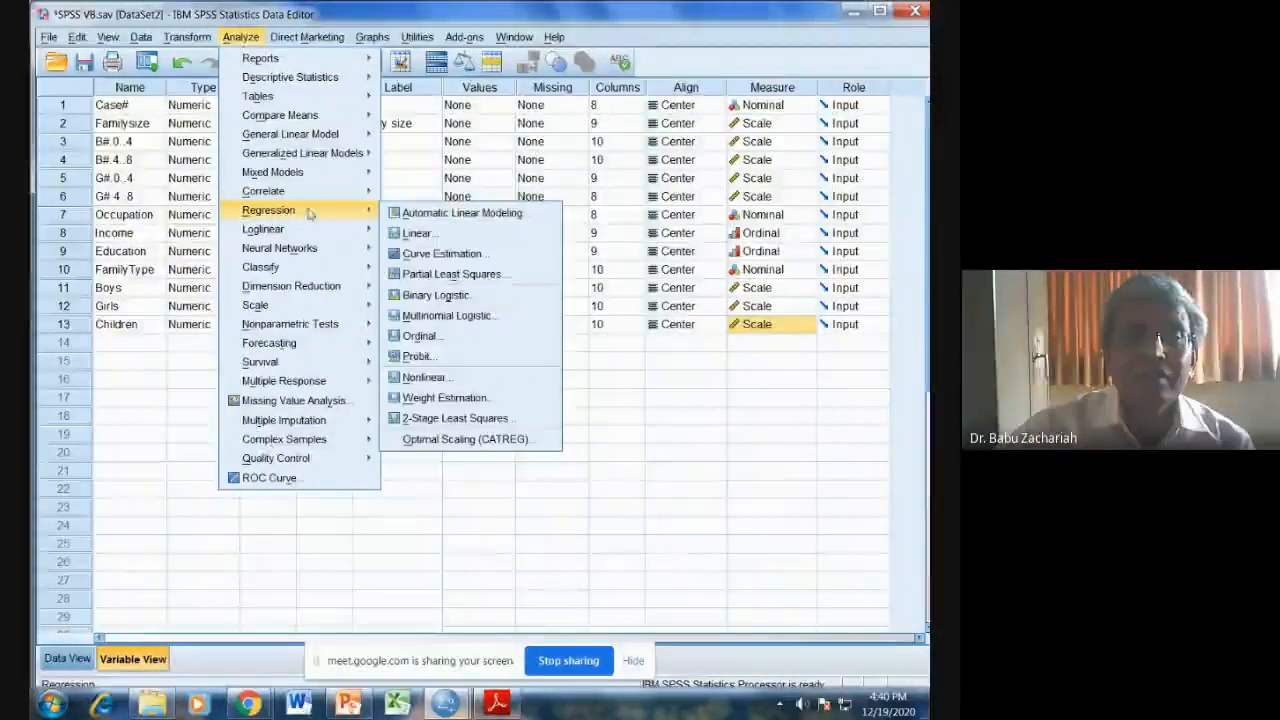
click(412, 233)
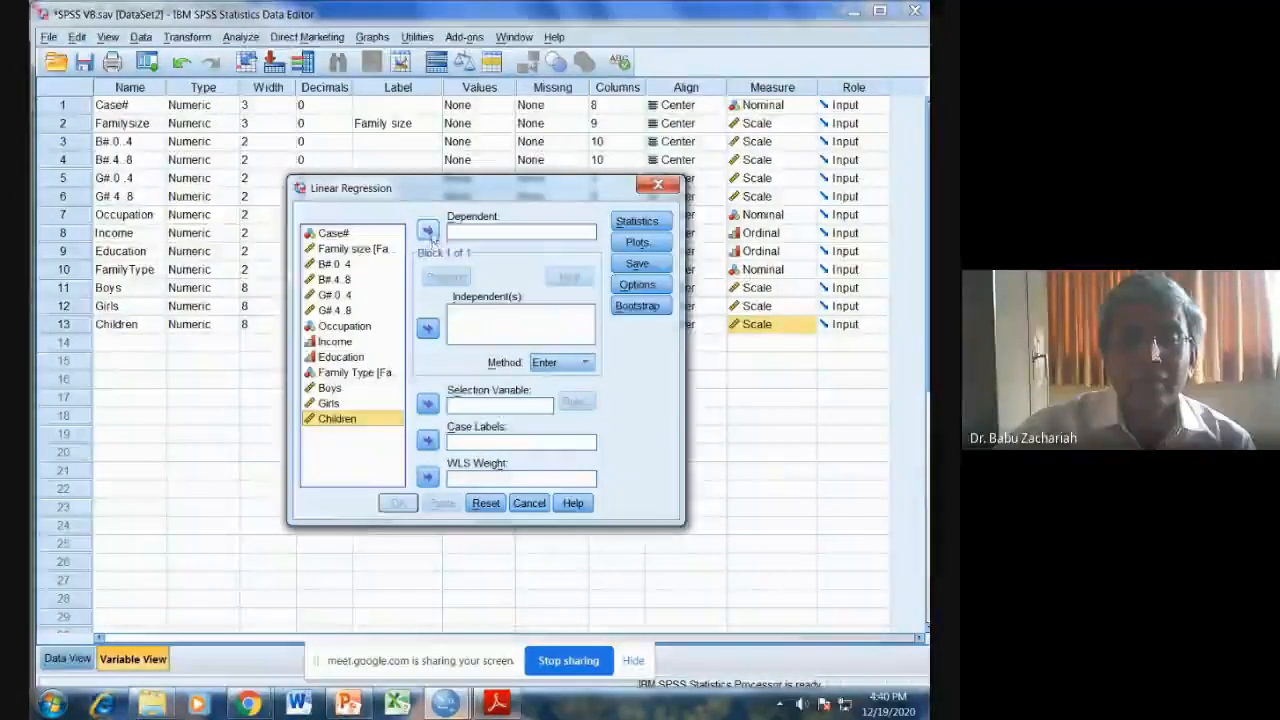
double_click(337, 419)
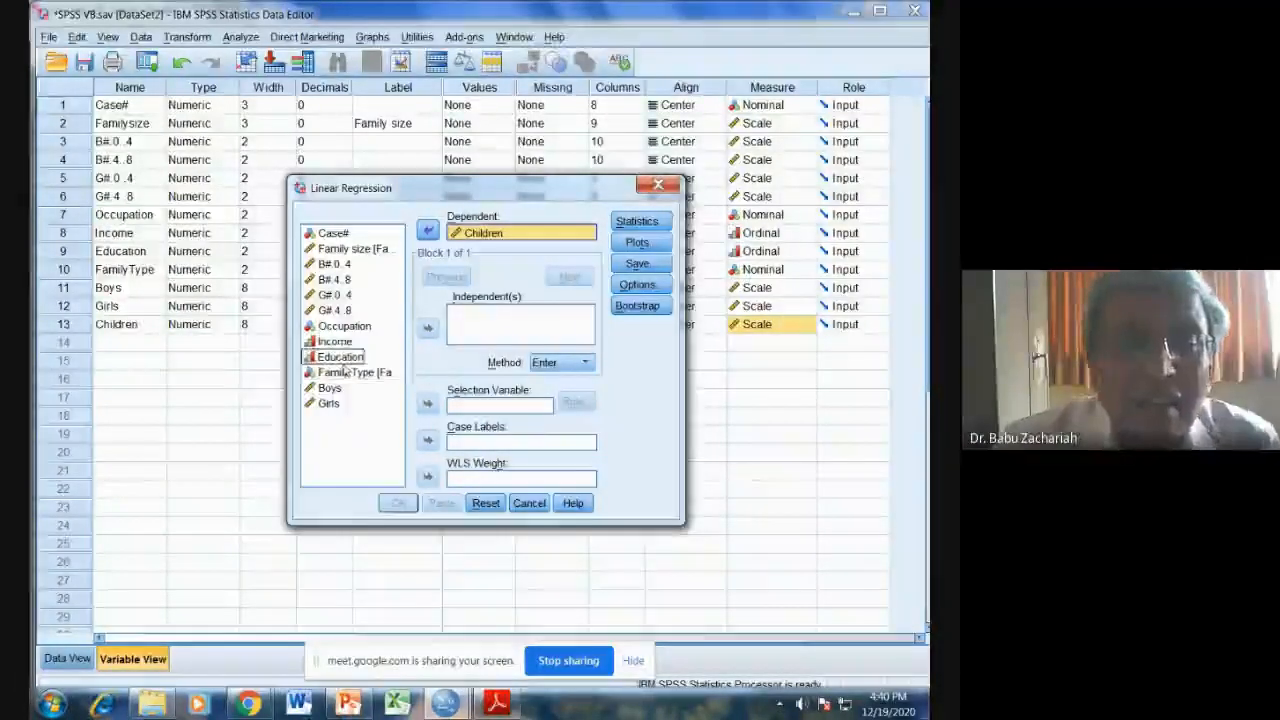
click(345, 248)
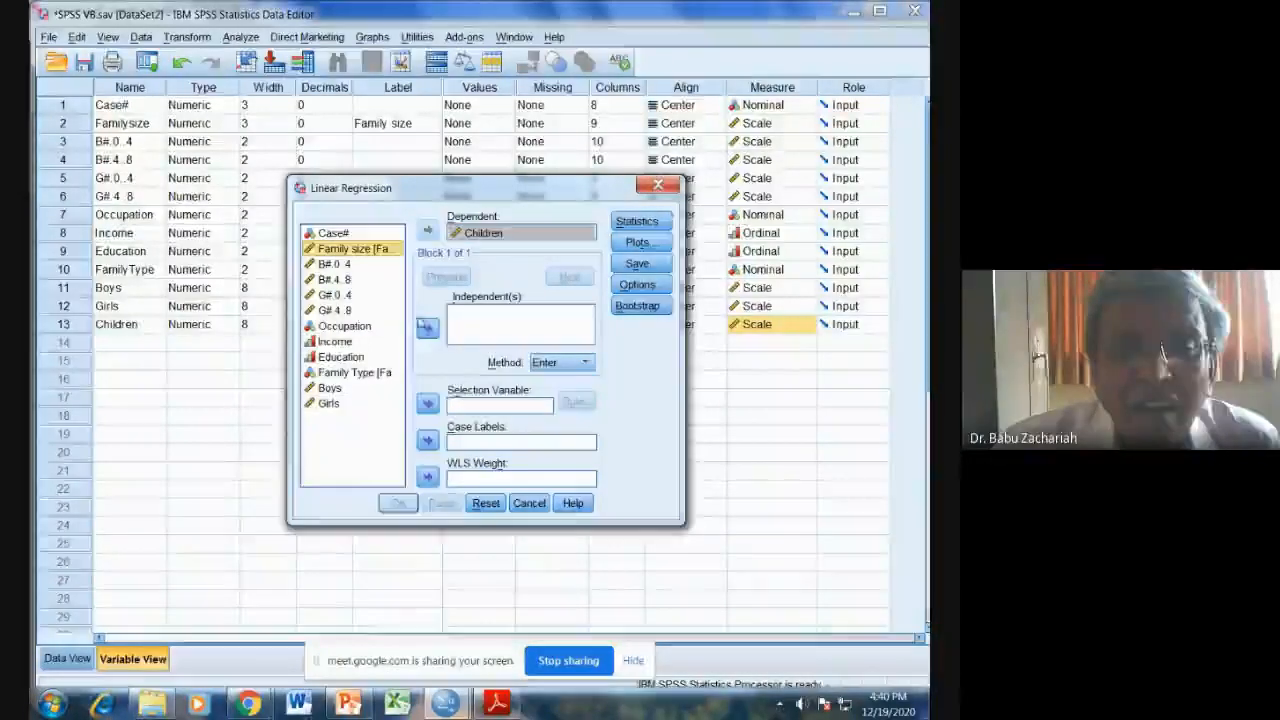
click(428, 328)
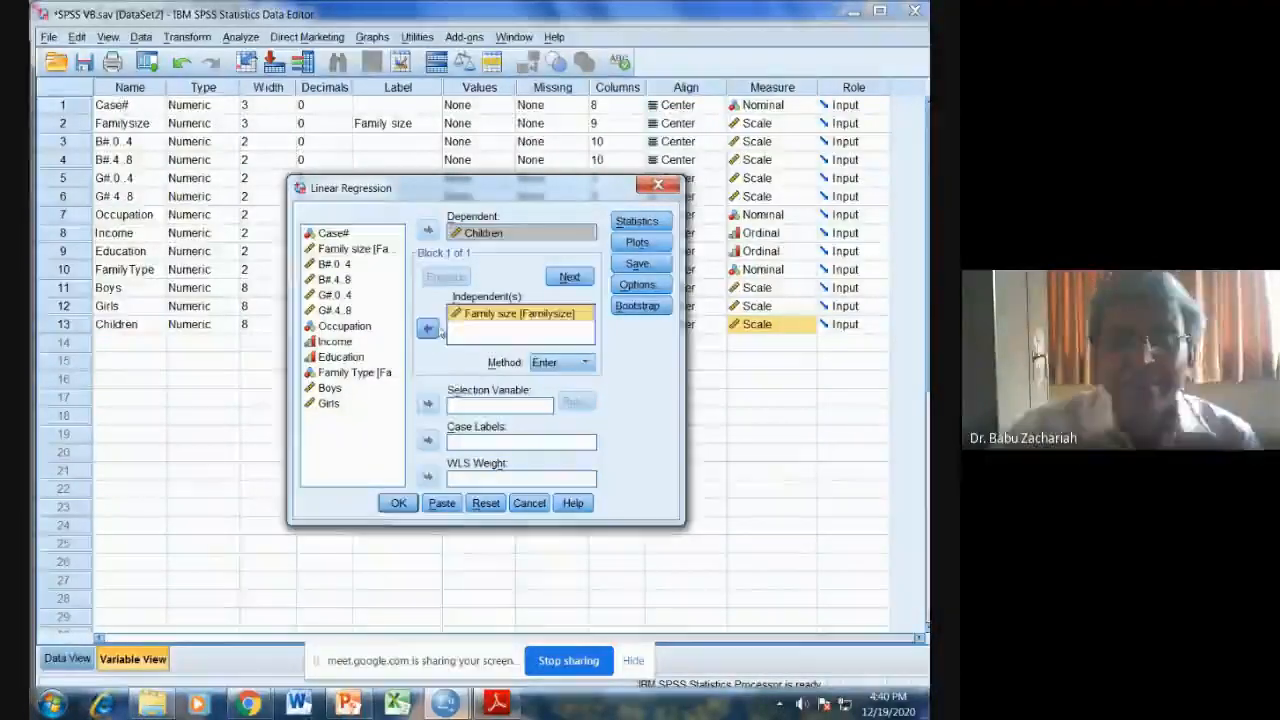
click(398, 503)
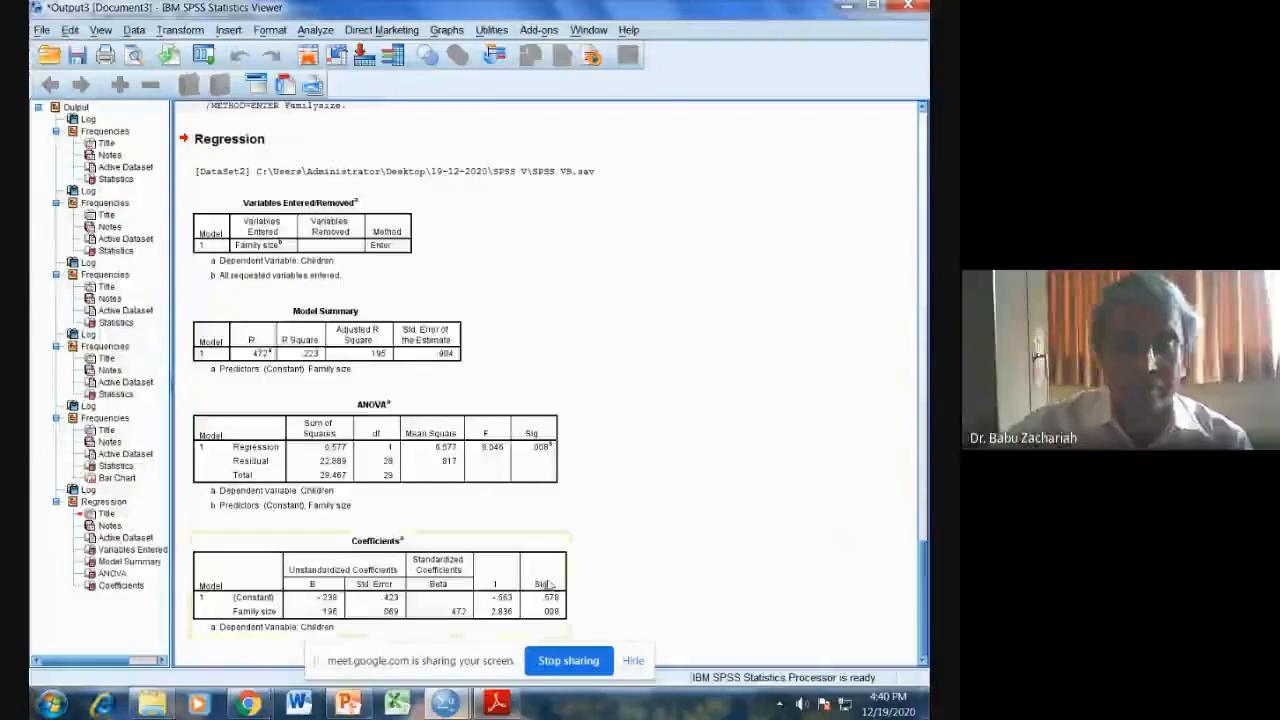
Read the question on equal mean number of children in each family type in SPSS VB.pdf and return to the SPSS output.
click(500, 705)
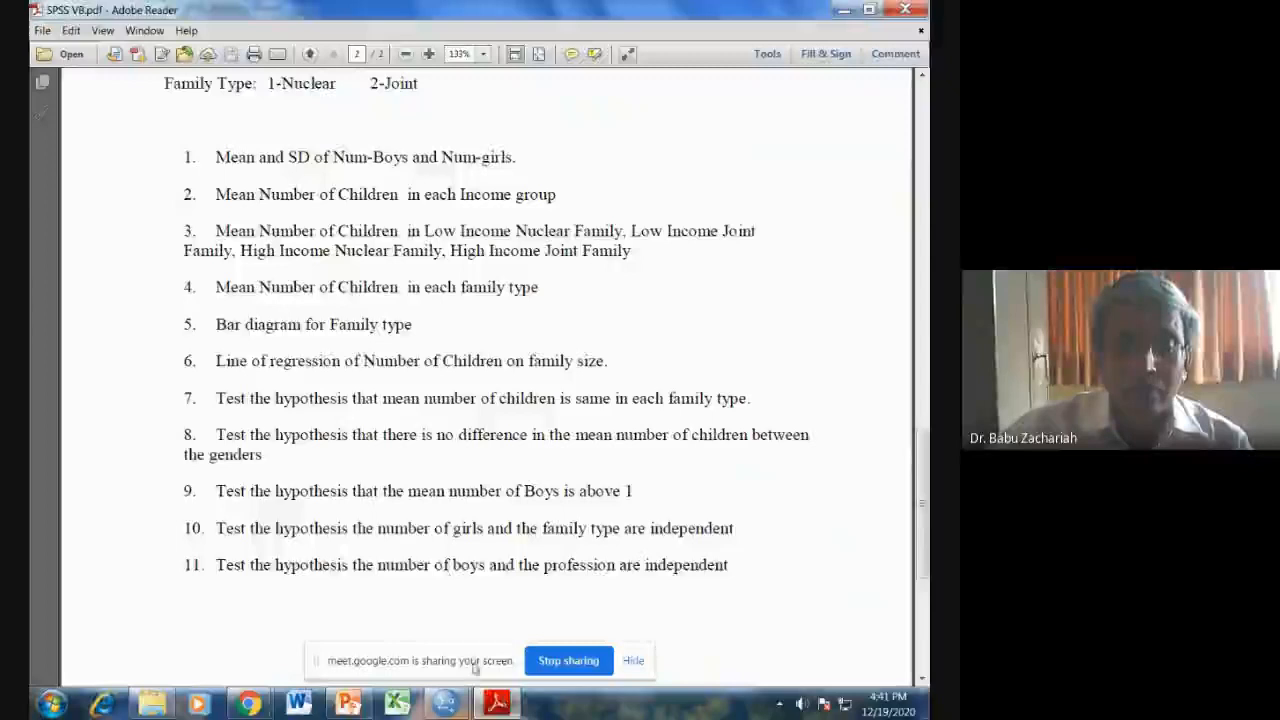
mouse_move(445, 703)
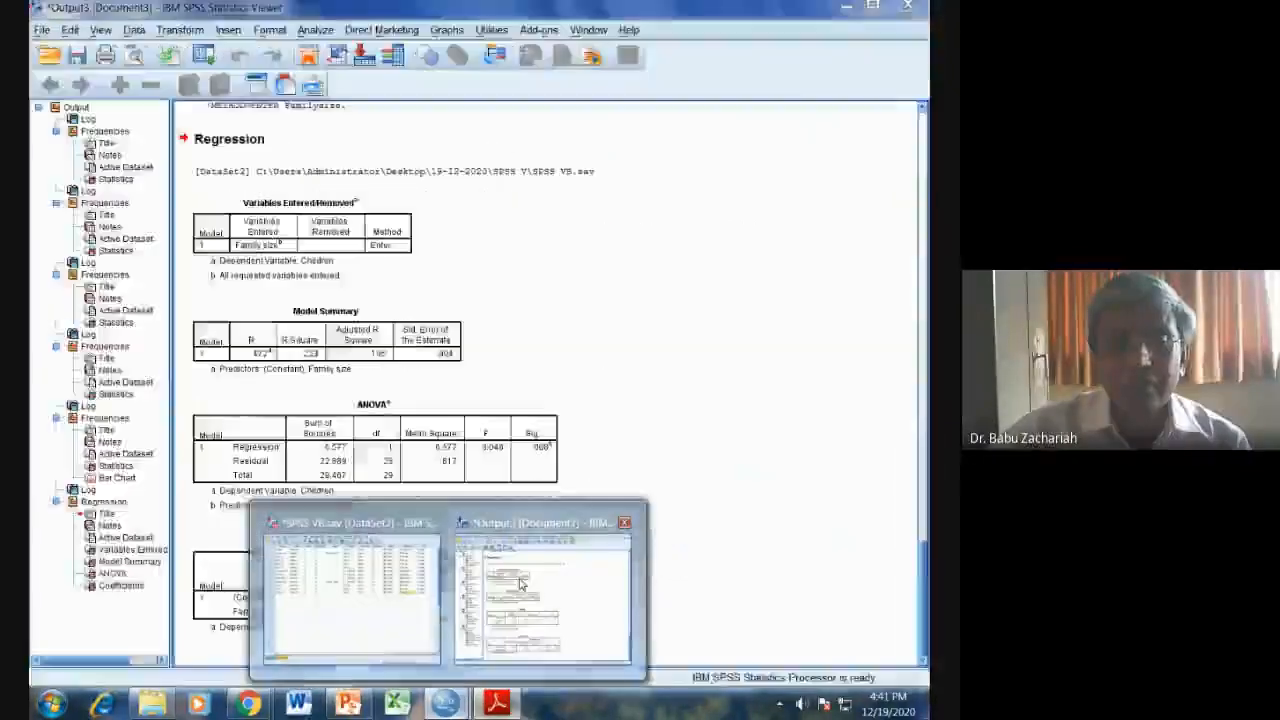
click(520, 585)
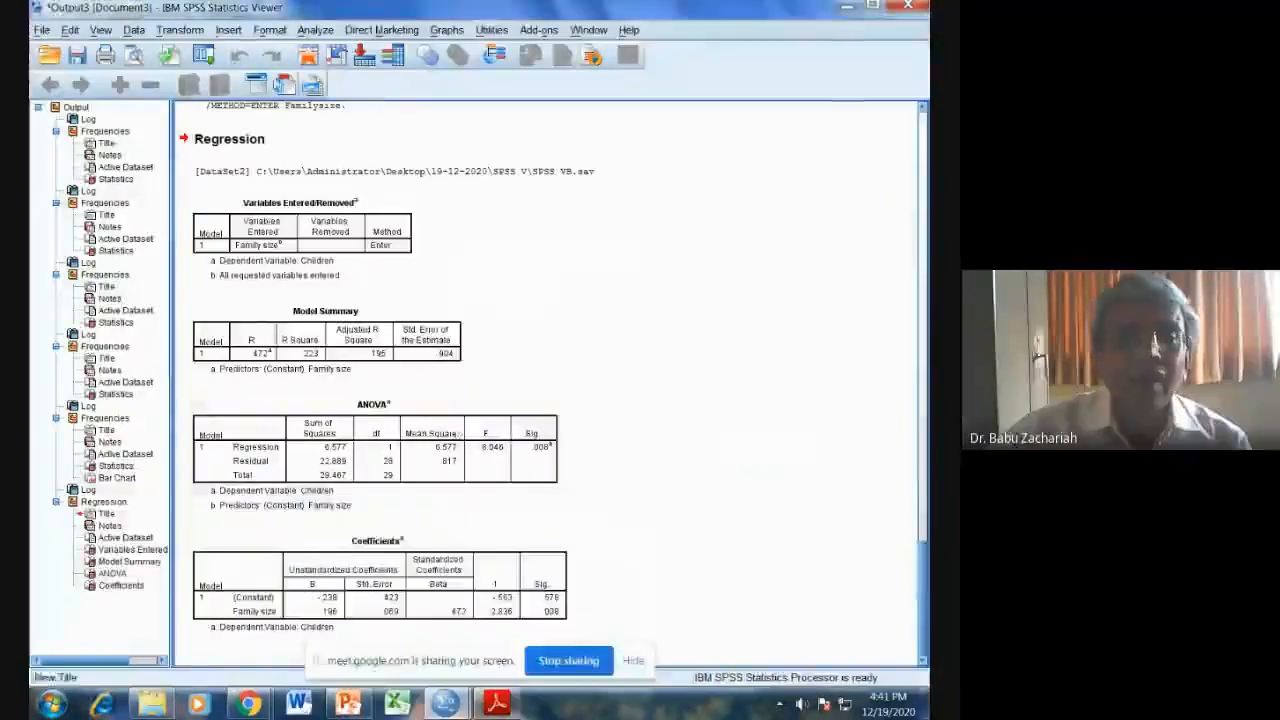
Start an Independent-Samples T Test with Children as the test variable and Family Type as the grouping variable.
click(315, 30)
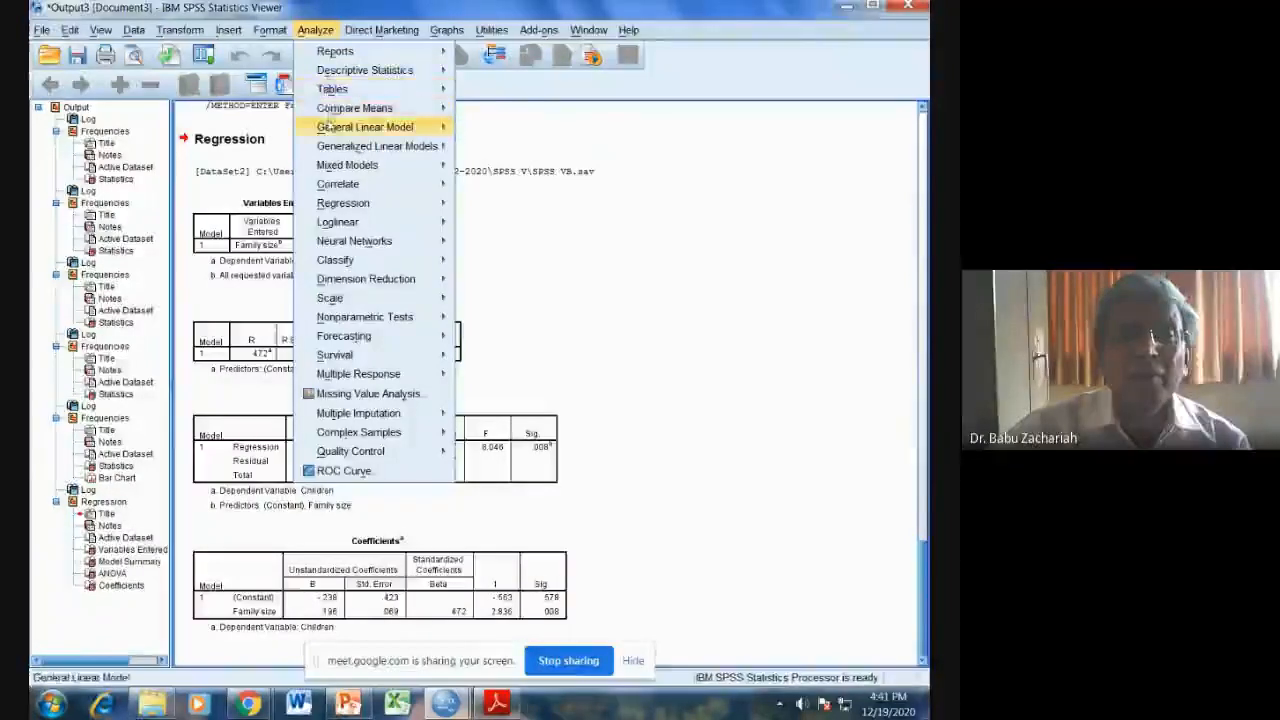
mouse_move(355, 108)
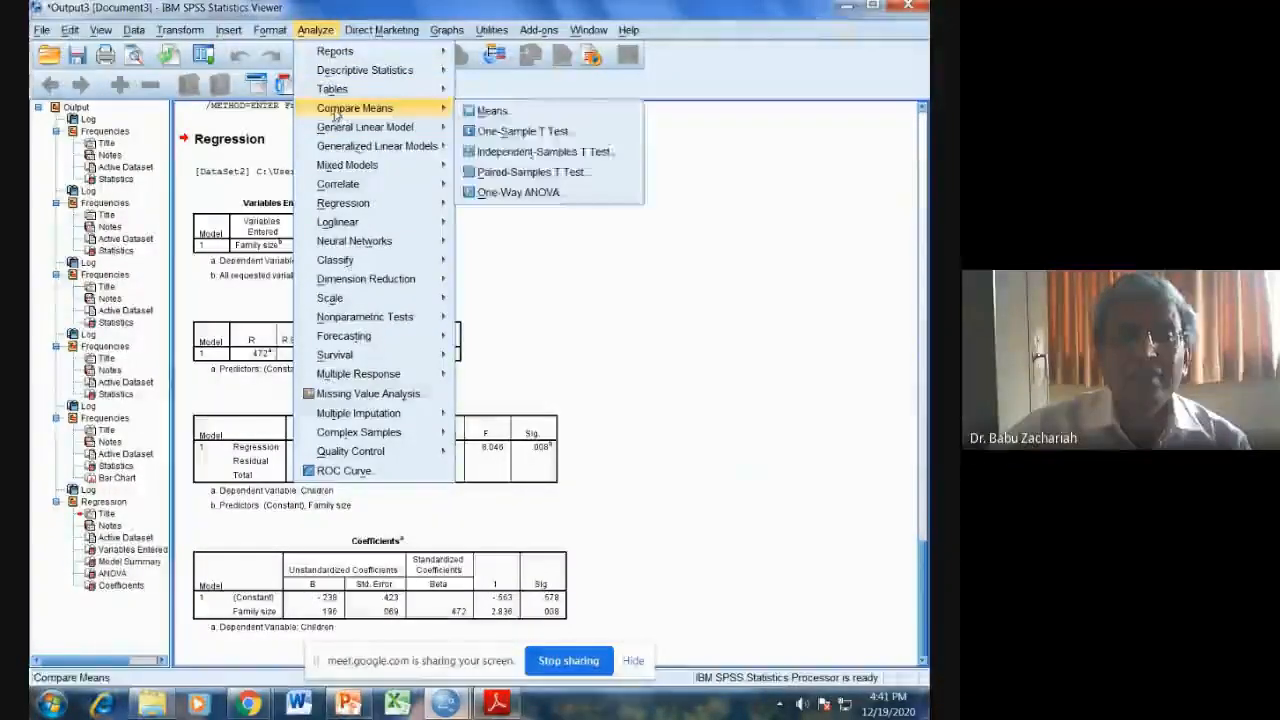
click(513, 152)
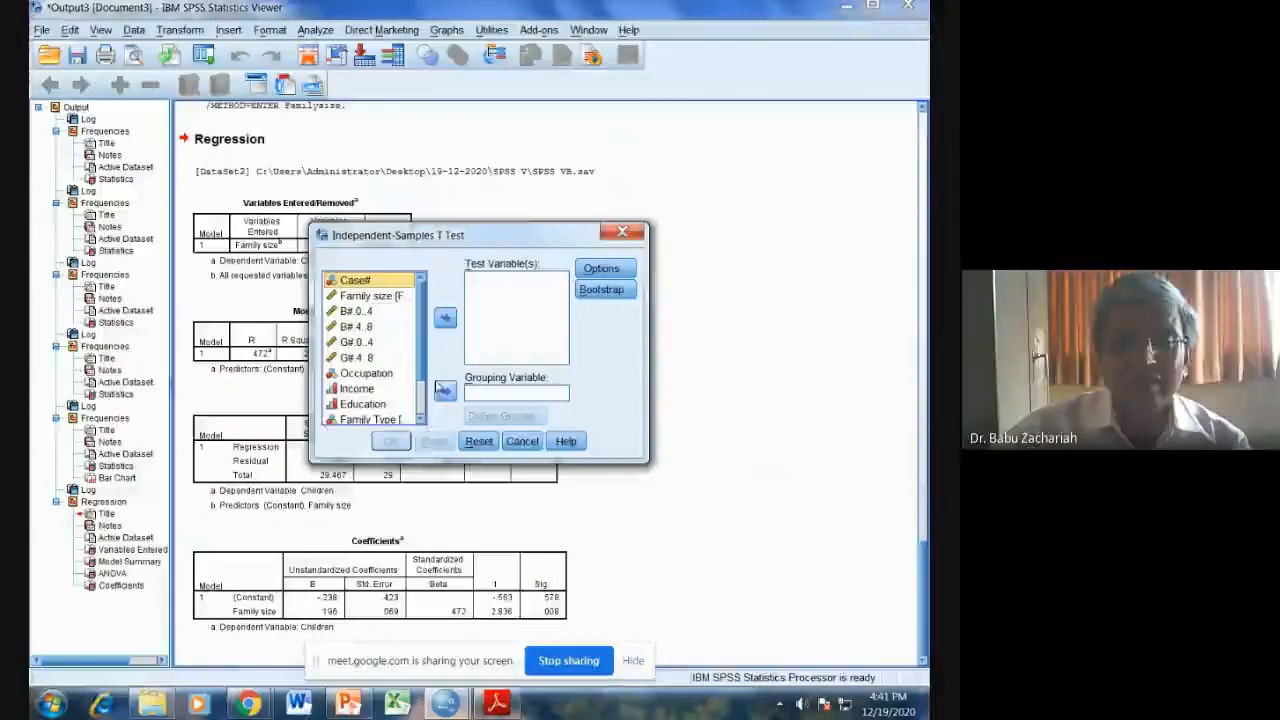
scroll(370, 400, down, 1)
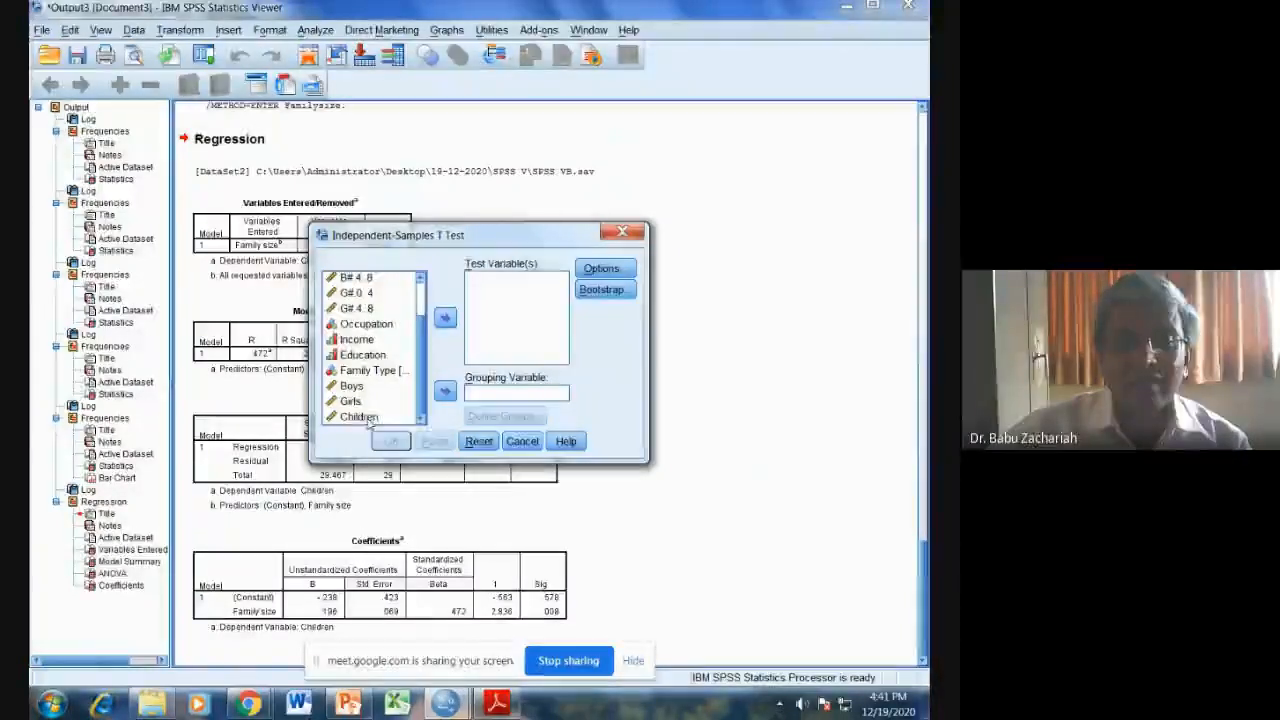
click(358, 416)
click(445, 317)
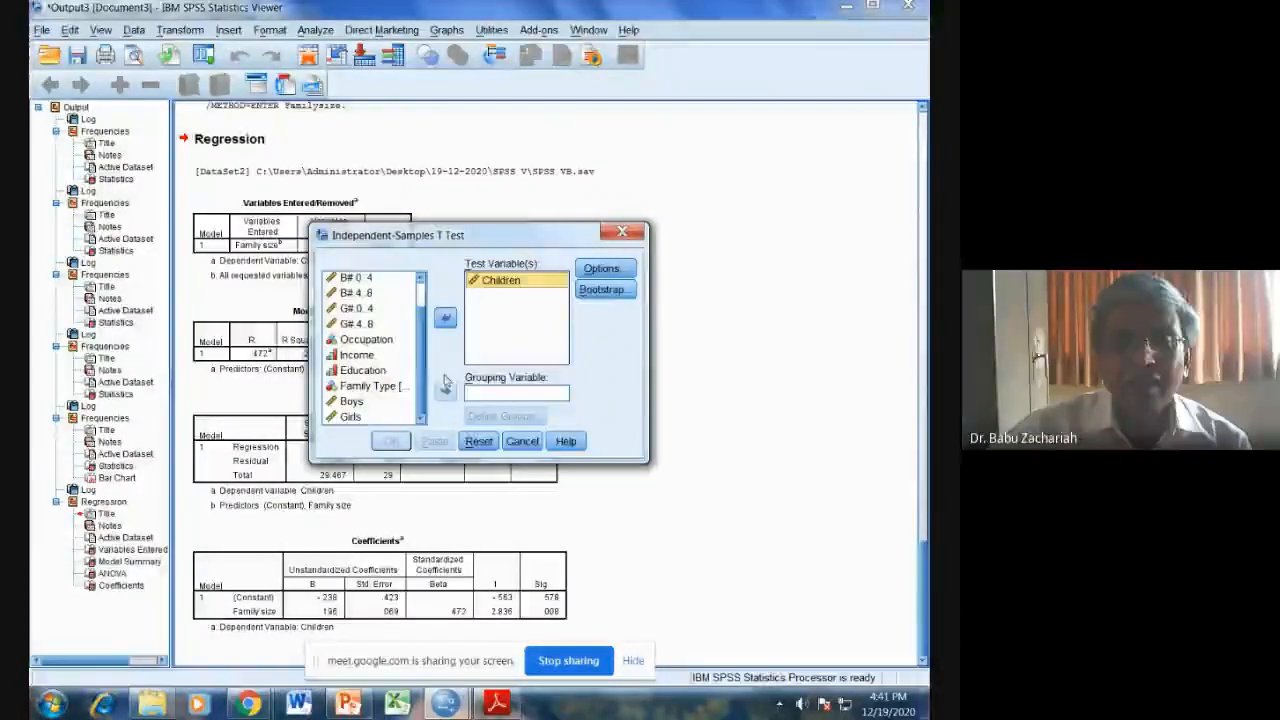
click(370, 386)
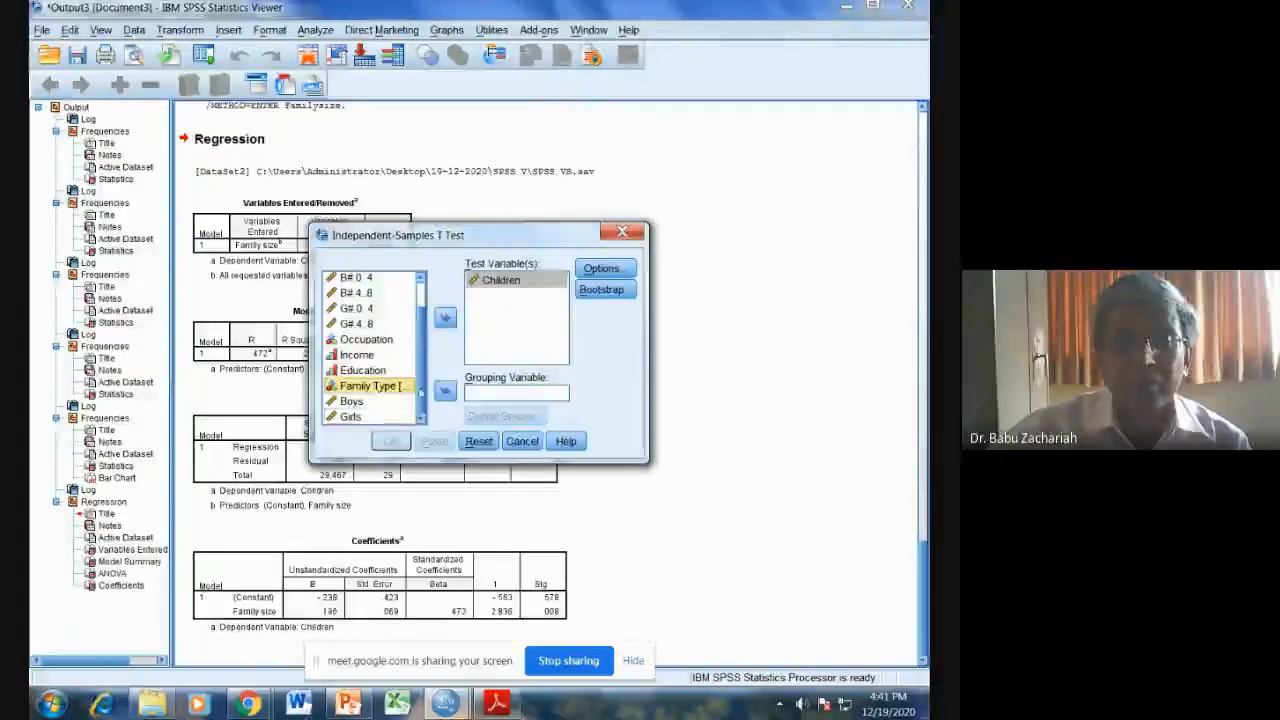
click(445, 390)
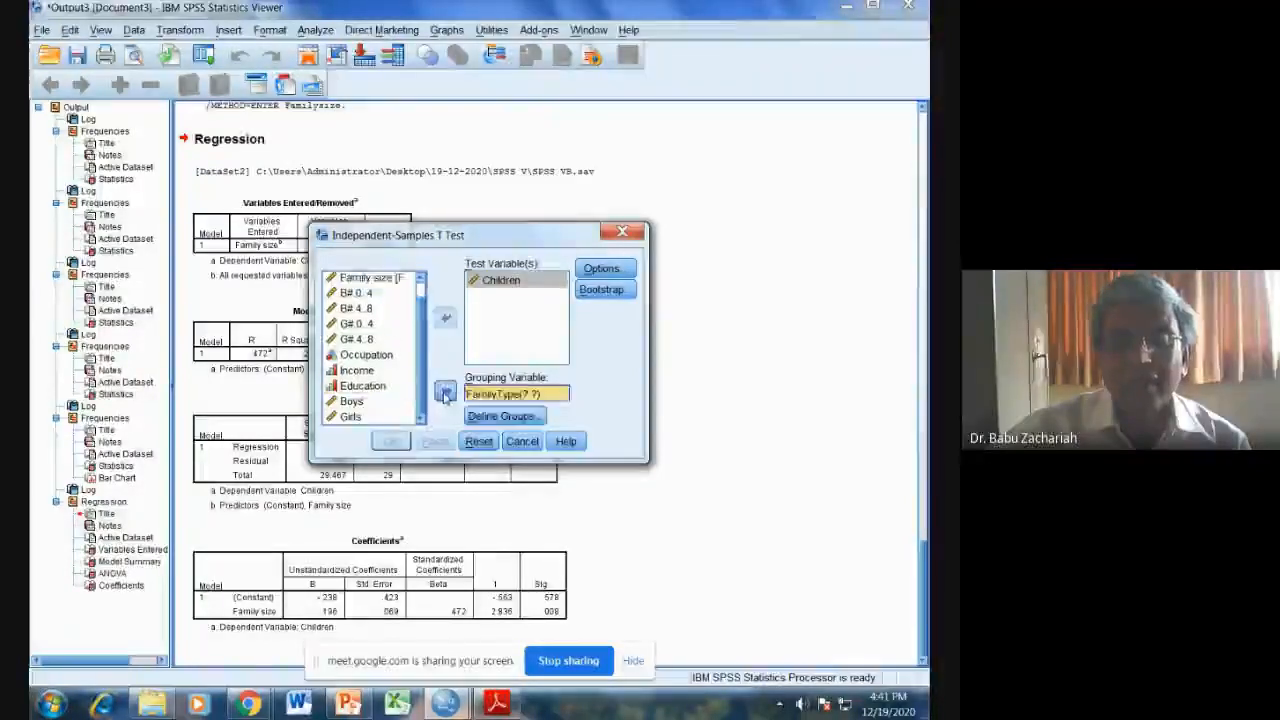
Define the Family Type groups as 1 and 2 and run the Independent-Samples T Test.
click(500, 416)
text(1)
click(490, 347)
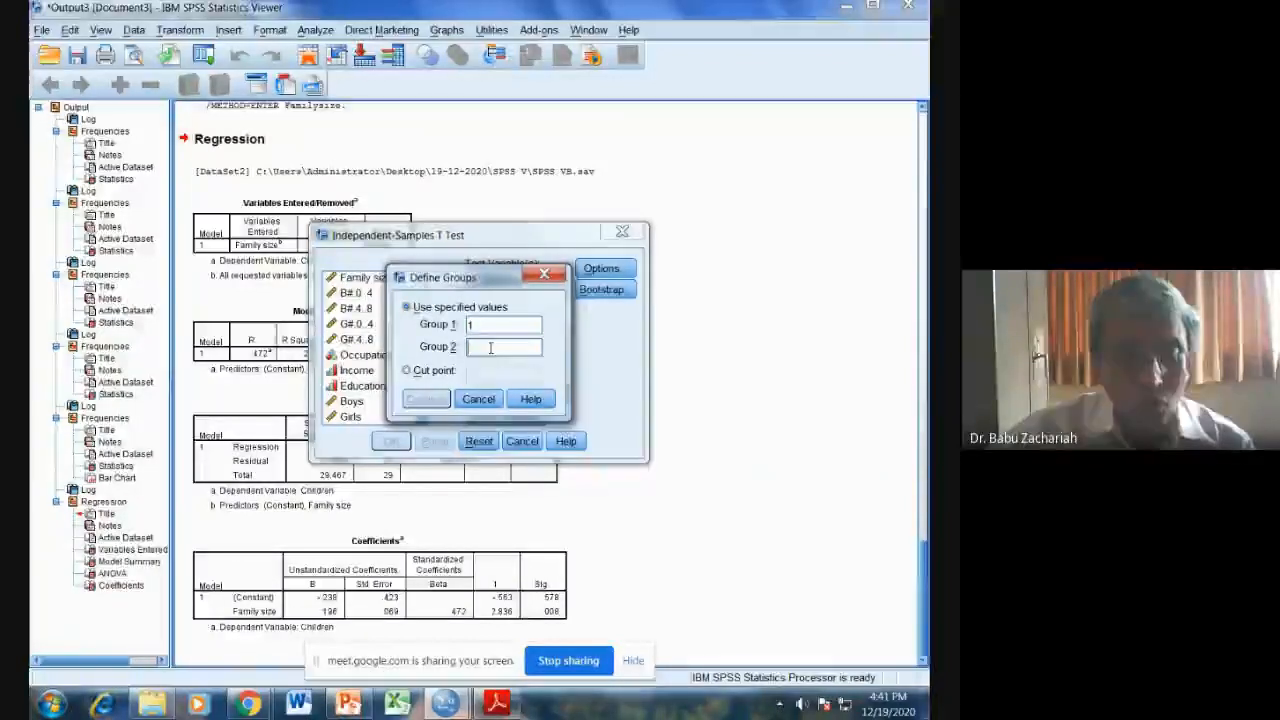
text(2)
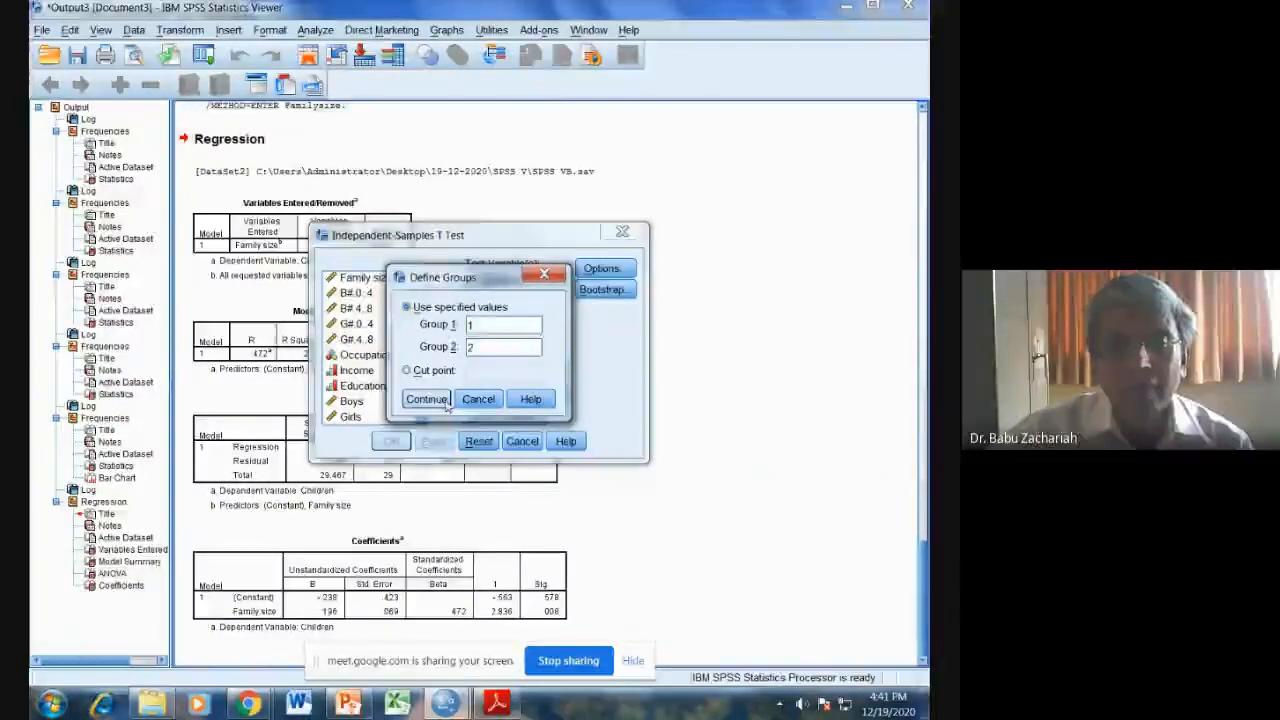
click(426, 399)
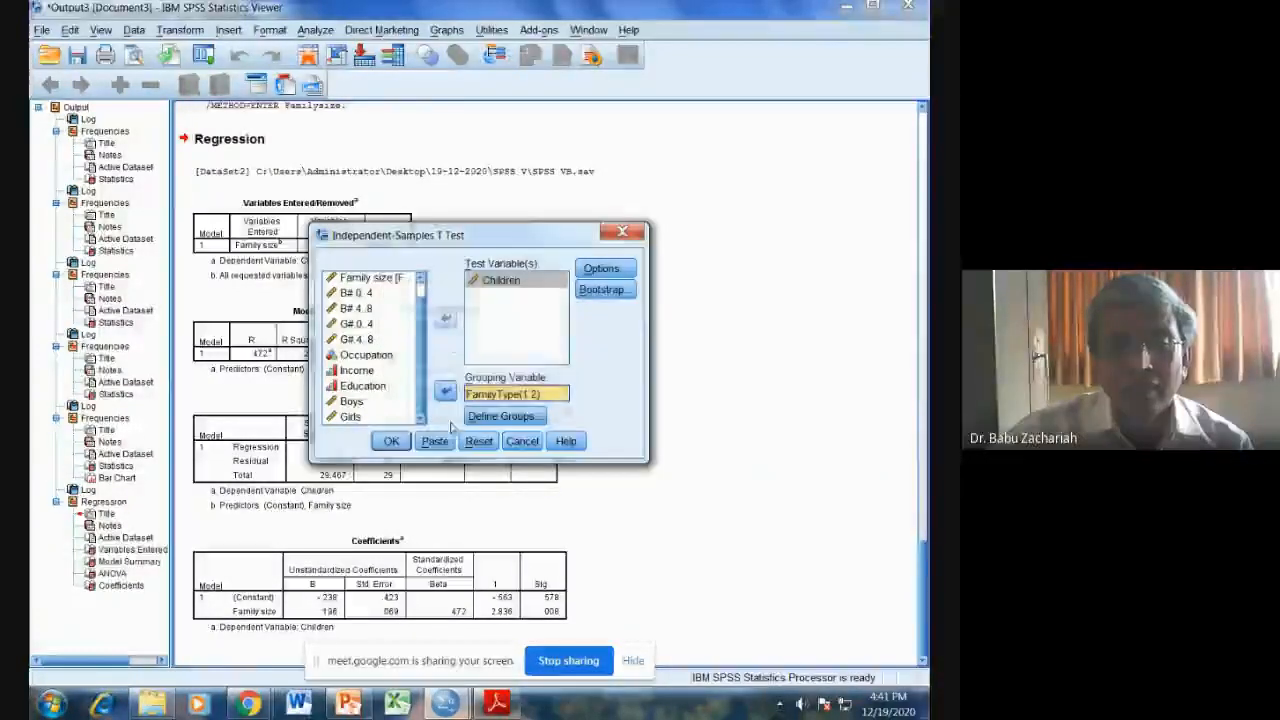
click(391, 441)
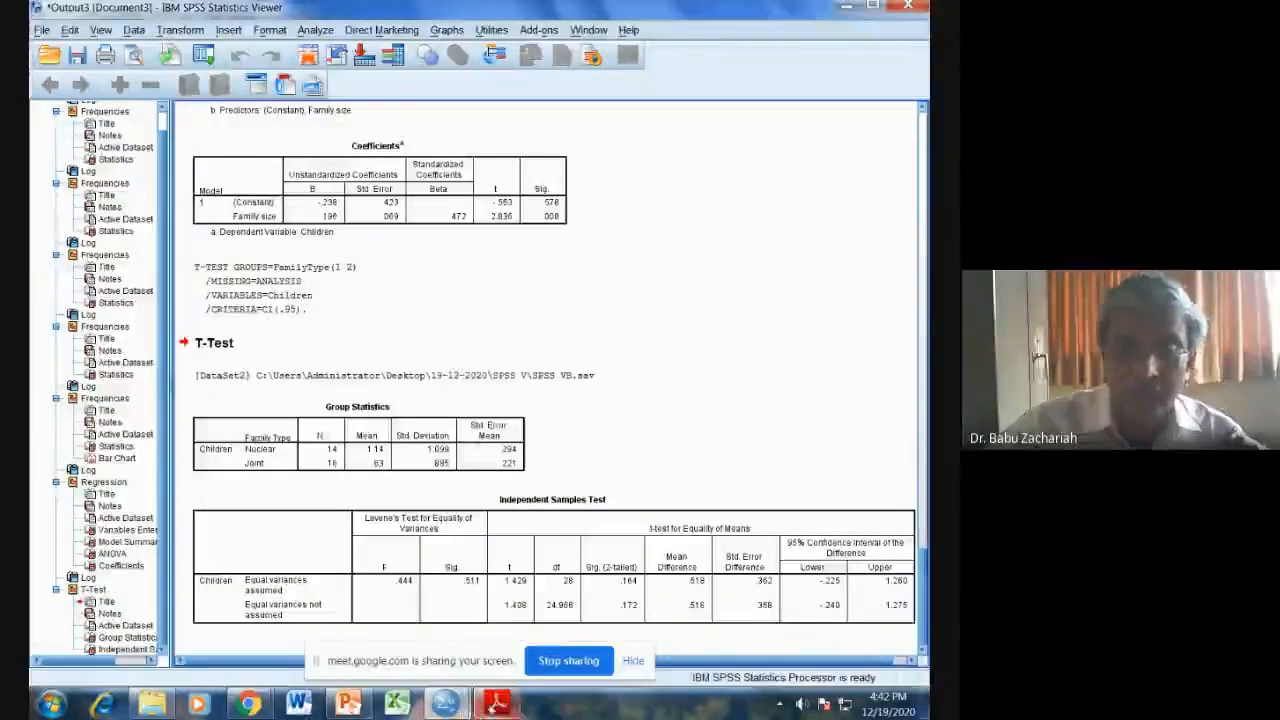
Read the question on mean children between the genders in SPSS VB.pdf and return to the SPSS data set's Data View.
click(490, 705)
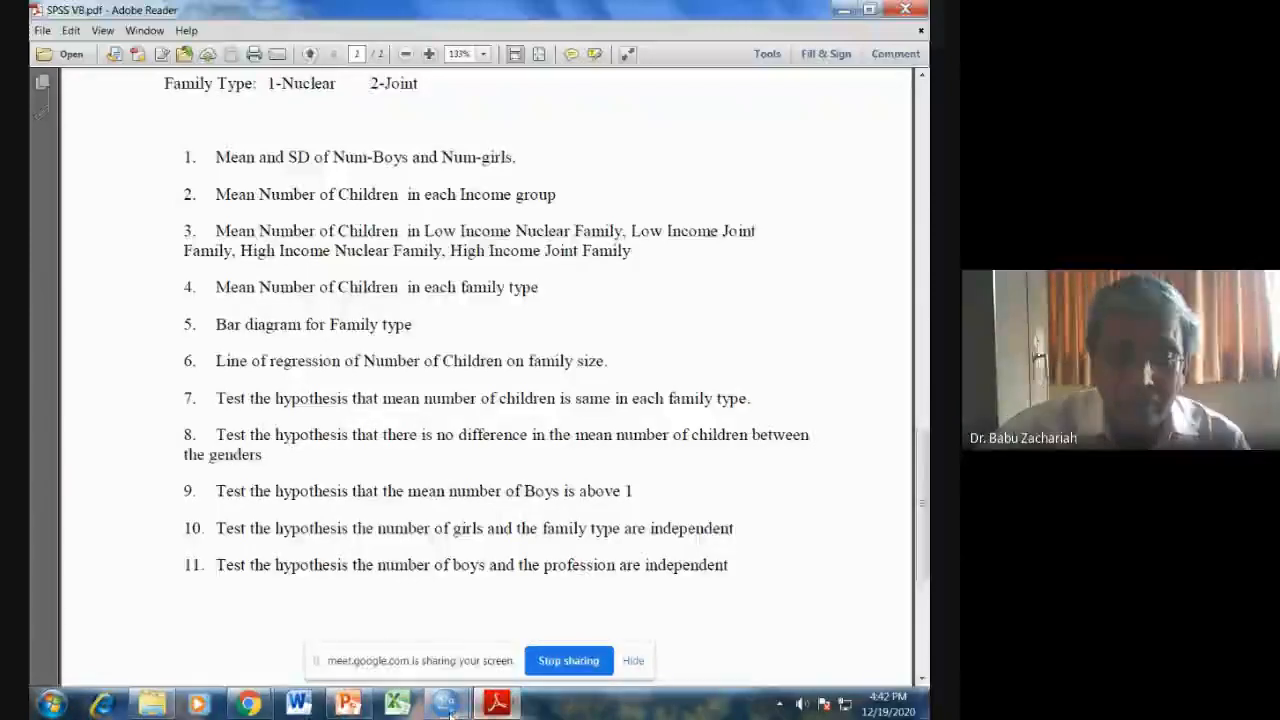
mouse_move(449, 712)
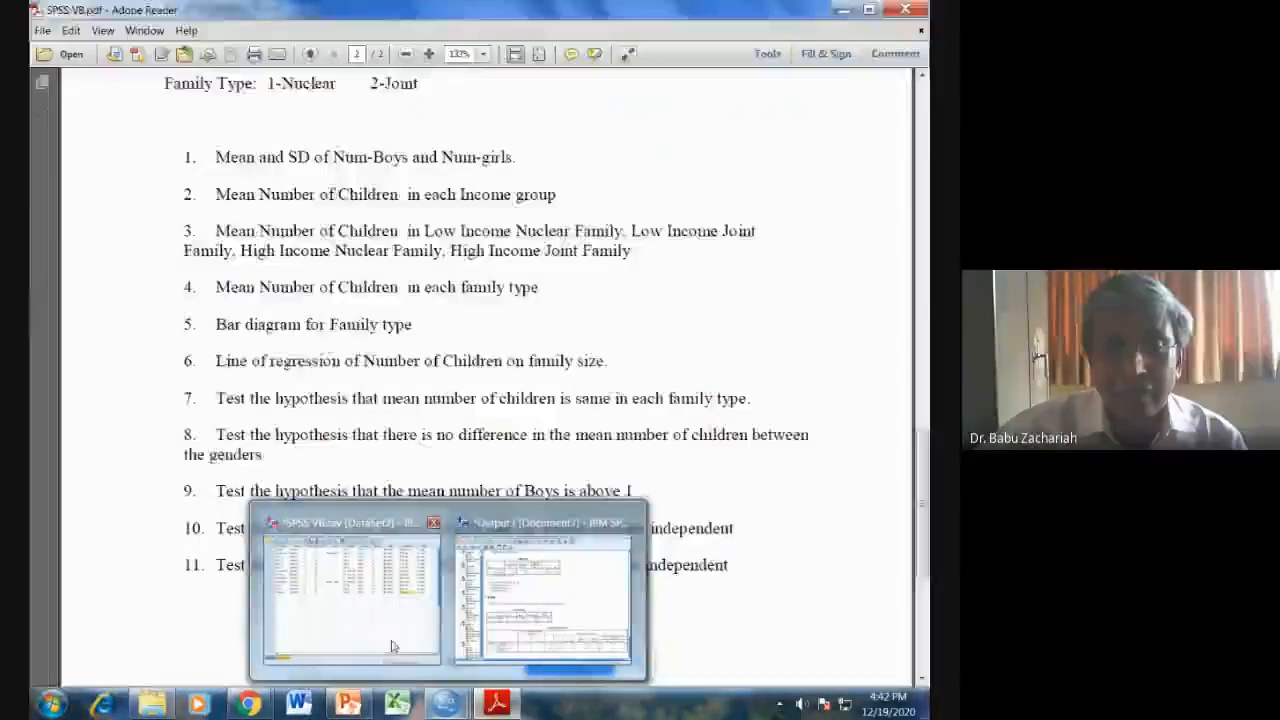
click(392, 646)
click(70, 659)
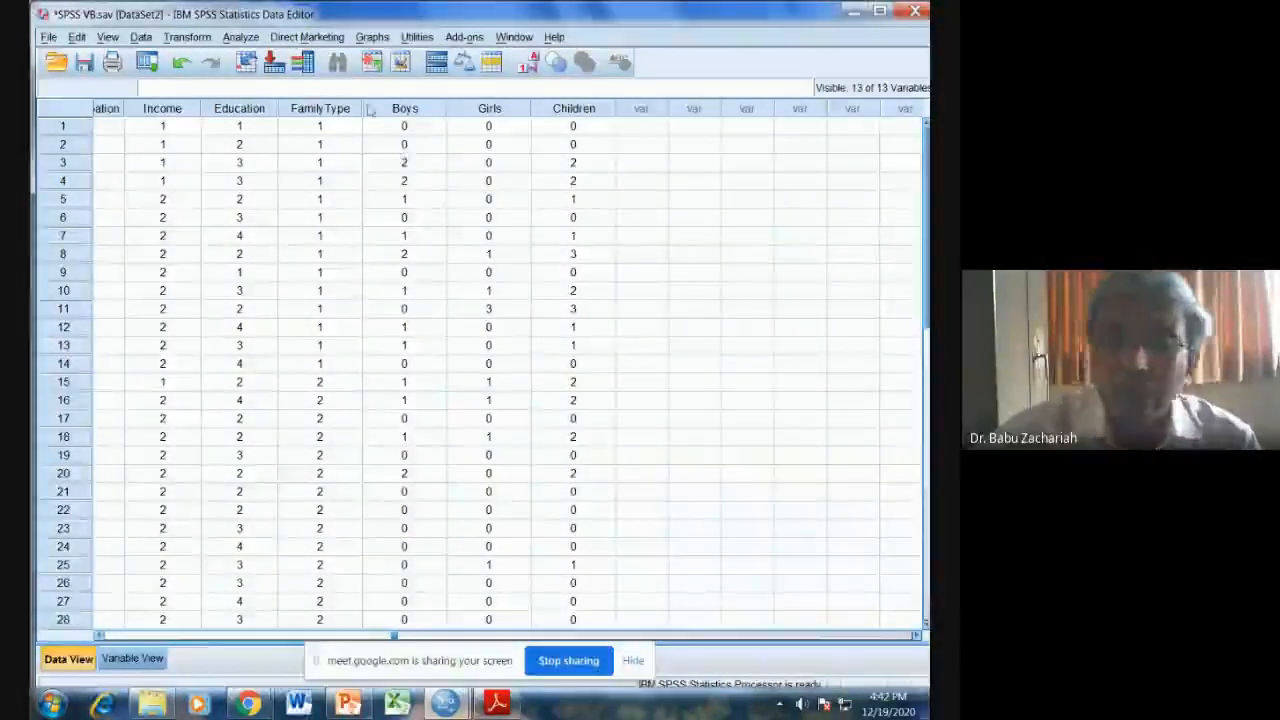
Run a Paired-Samples T Test with Boys and Girls as the paired variables.
click(240, 38)
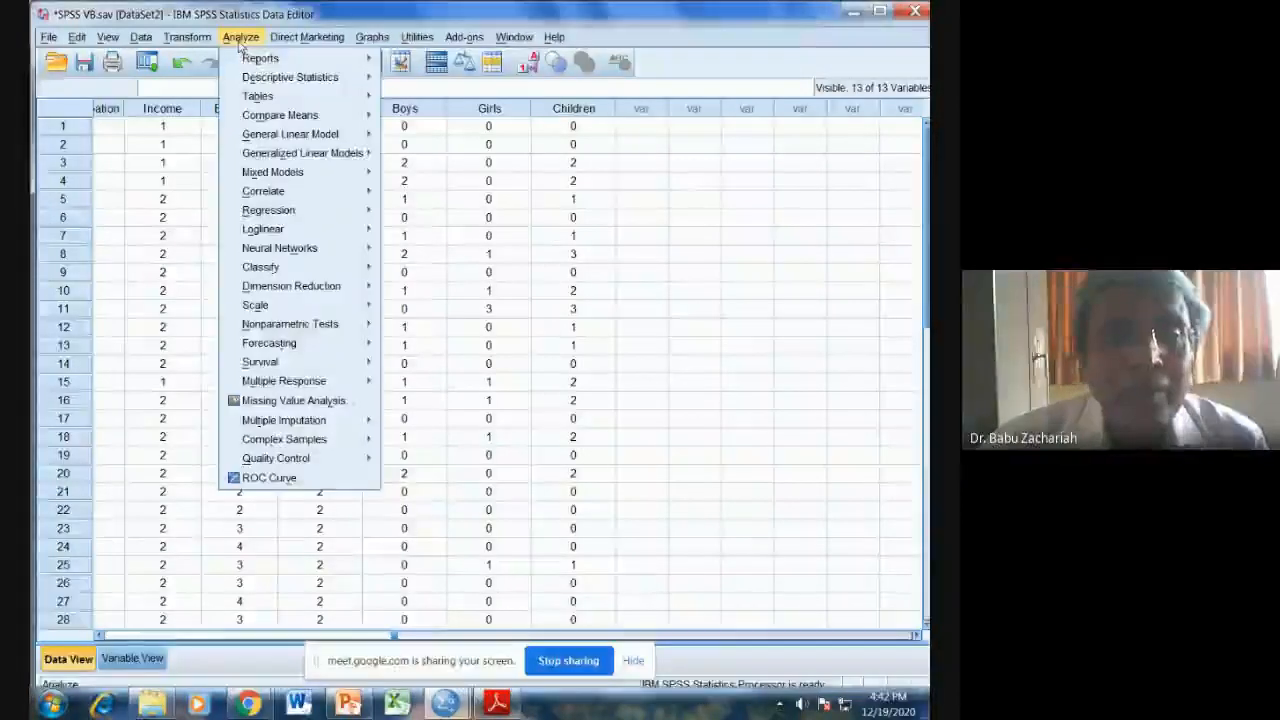
mouse_move(262, 118)
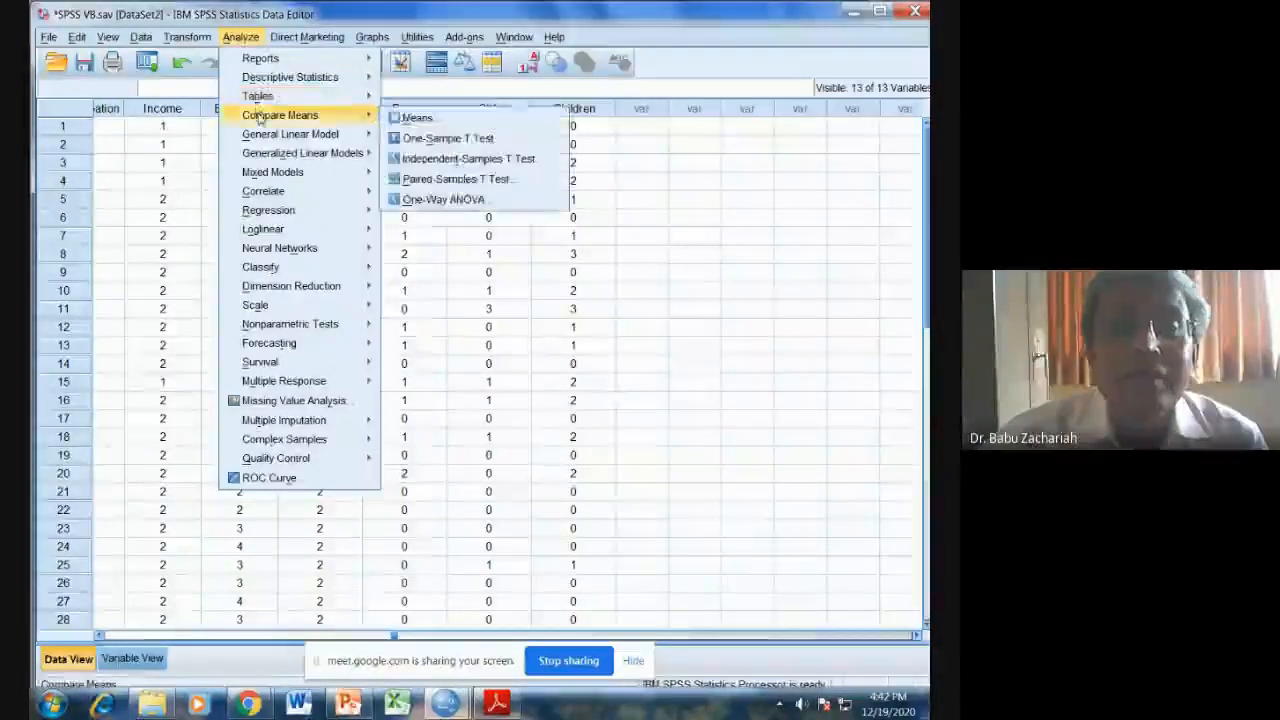
click(425, 180)
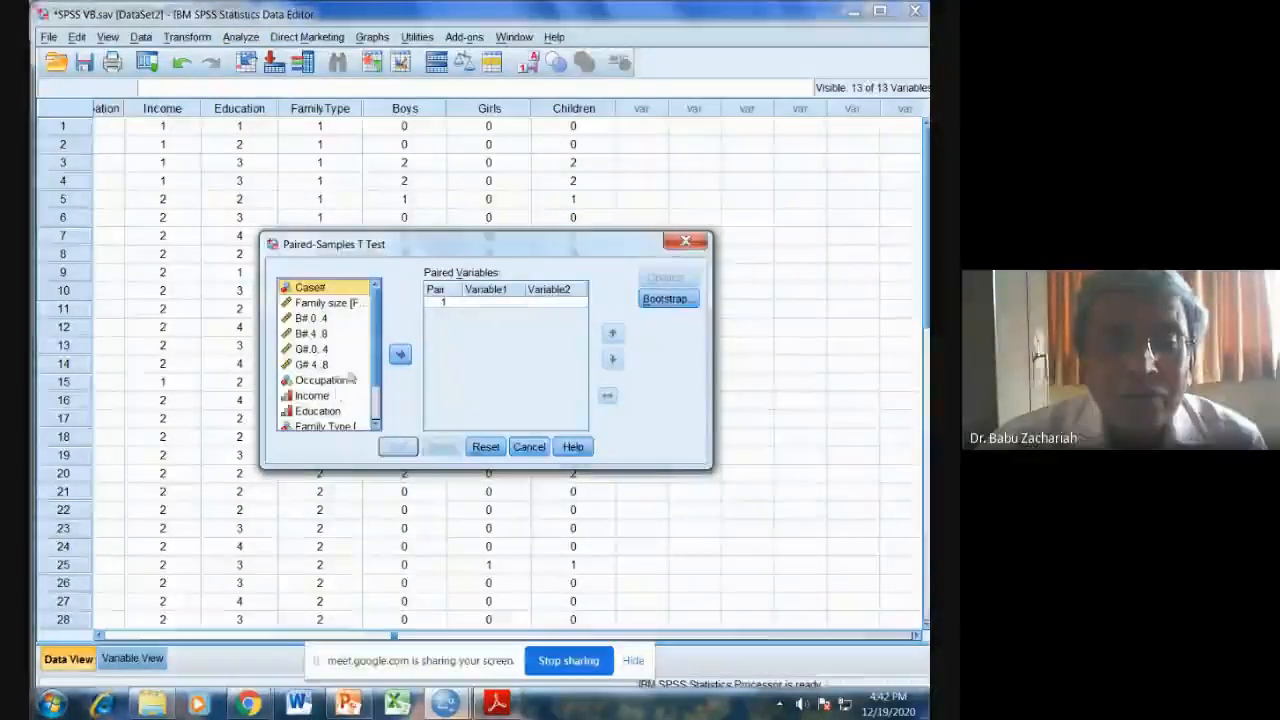
scroll(340, 385, down, 1)
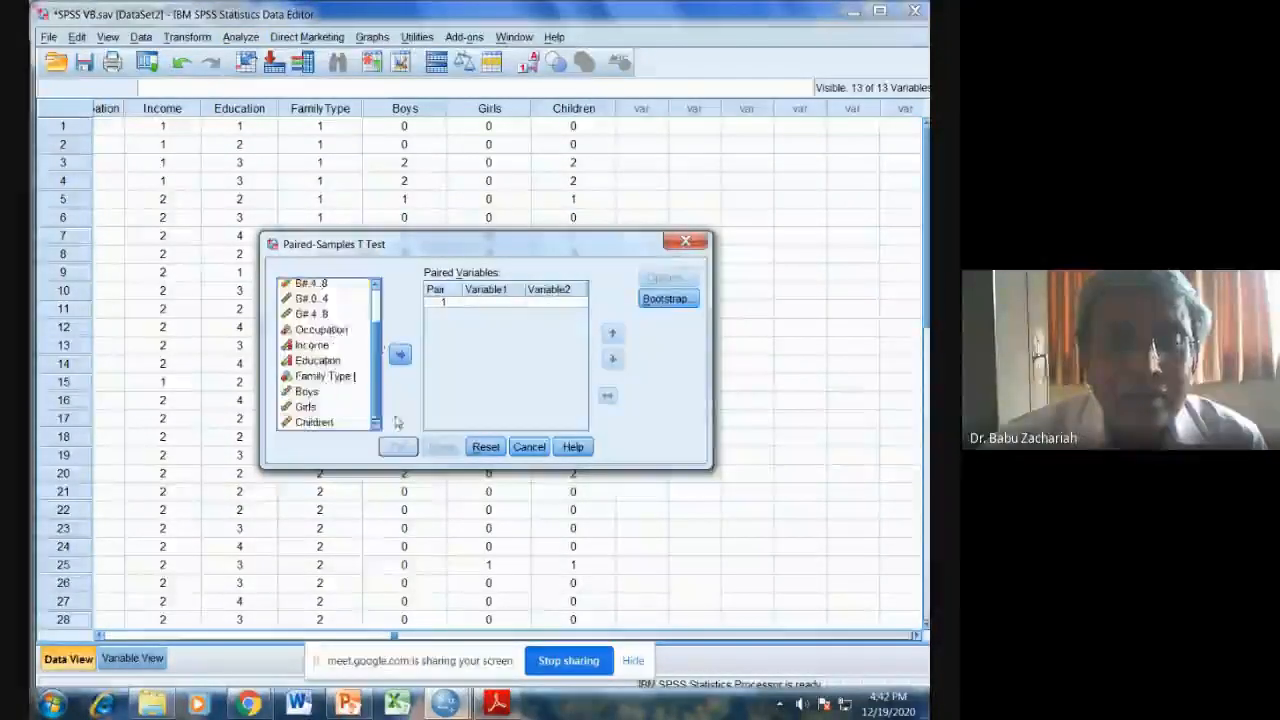
double_click(307, 393)
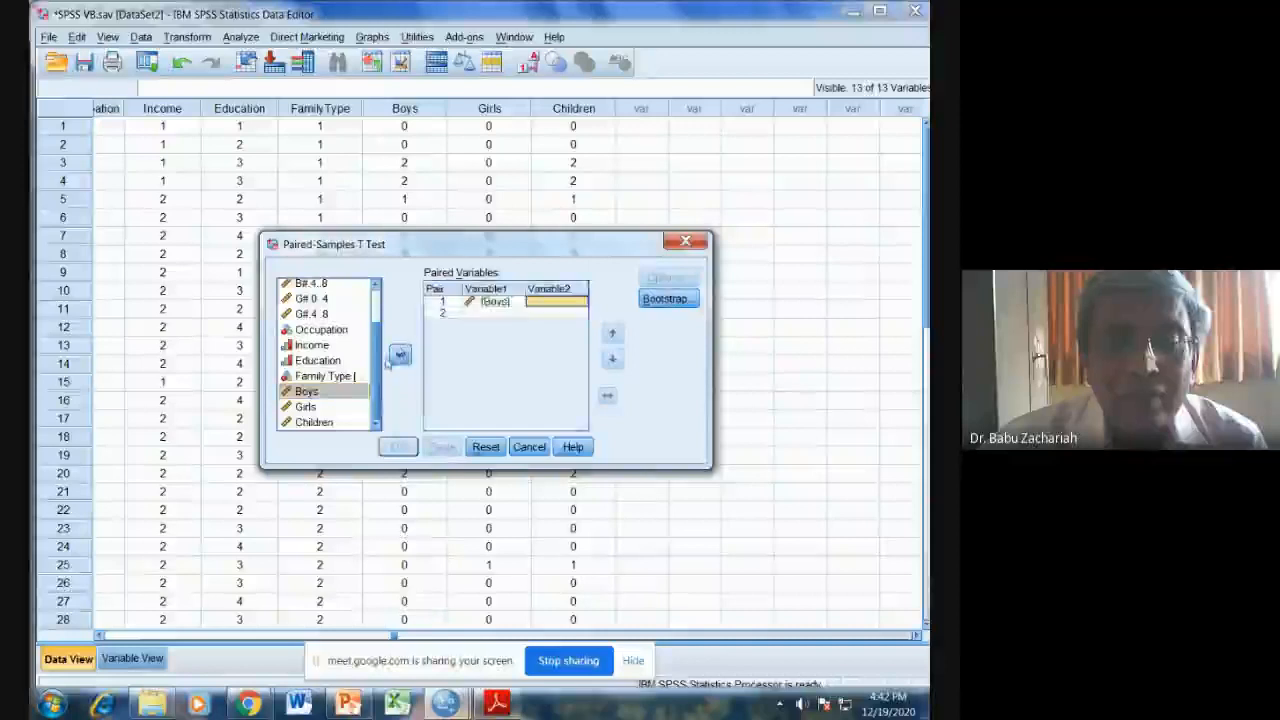
double_click(317, 408)
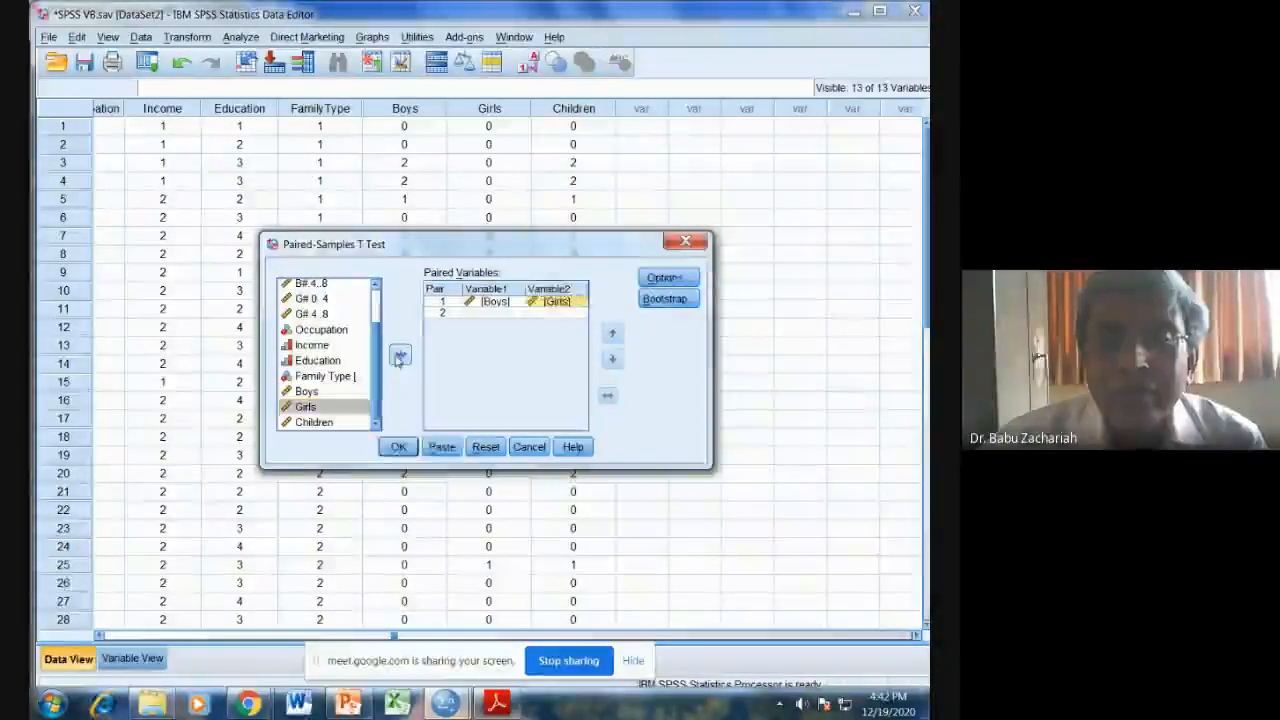
click(398, 446)
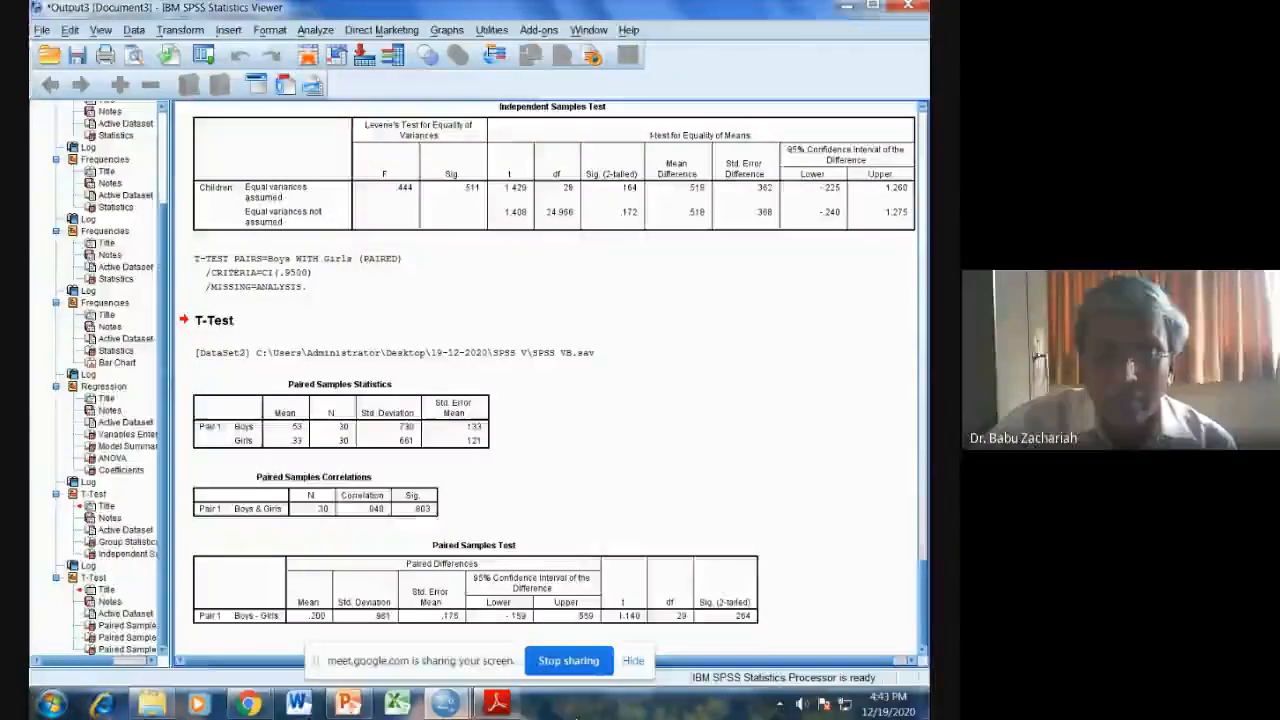
Recheck the question on gender difference in SPSS VB.pdf and examine the Paired Samples Test table in the SPSS output.
click(496, 703)
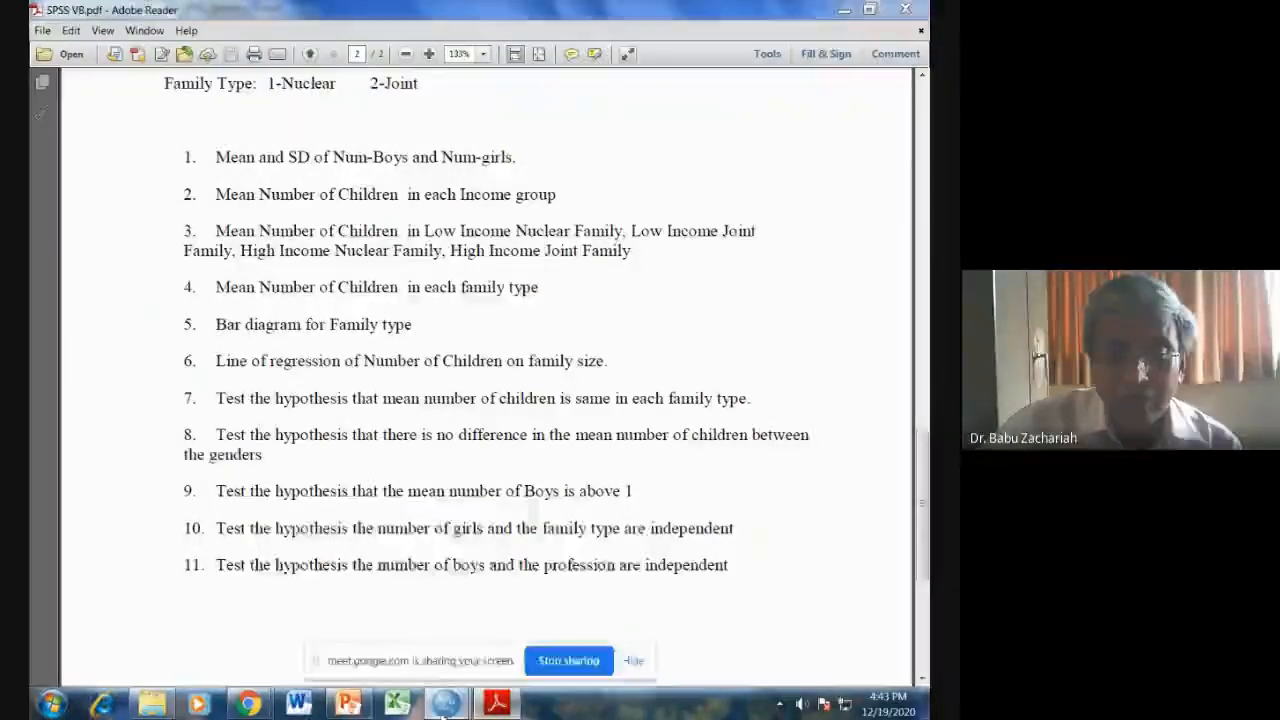
mouse_move(445, 705)
click(508, 650)
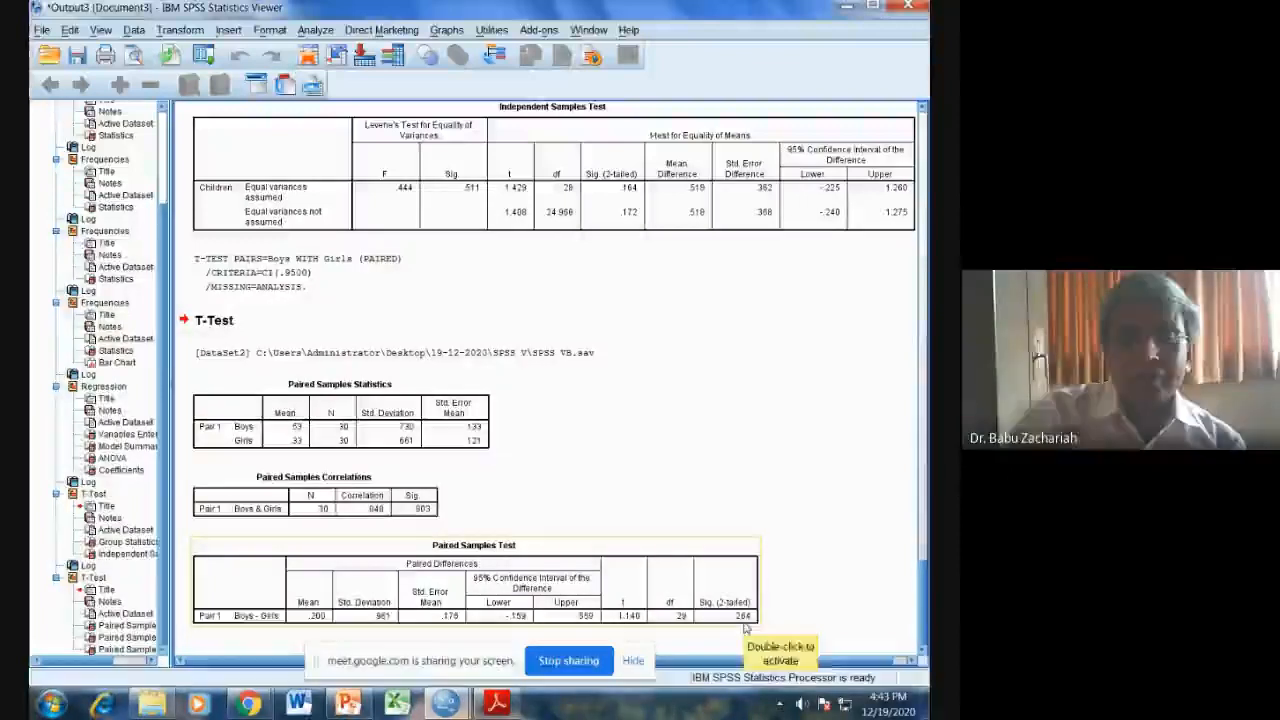
Read the question on the mean number of Boys being above 1 in SPSS VB.pdf and return to the SPSS Data Editor.
click(500, 705)
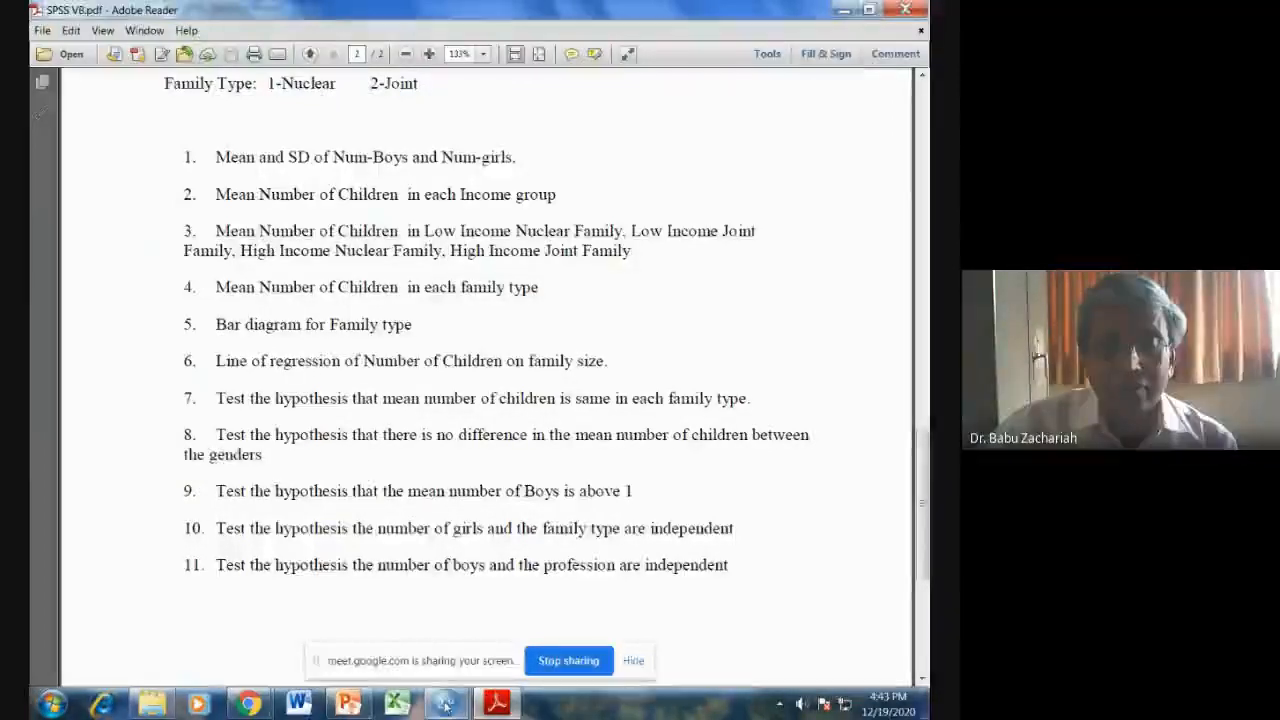
mouse_move(445, 704)
click(362, 590)
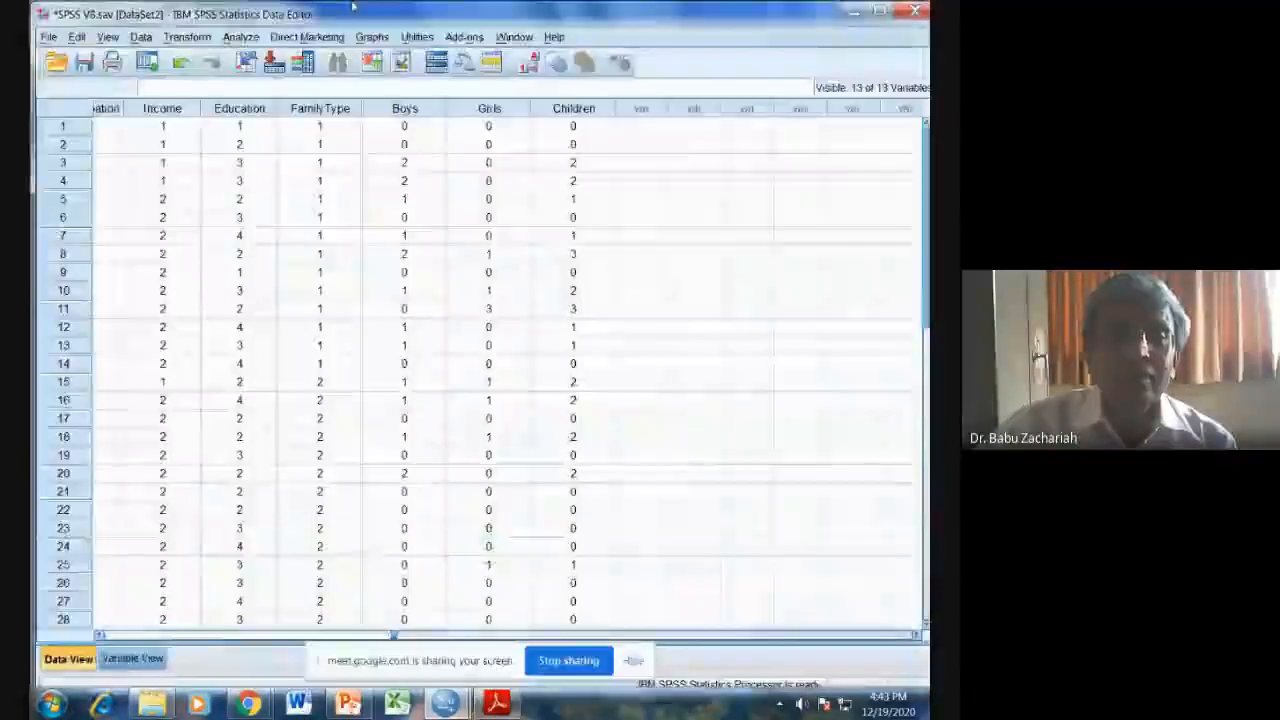
Start a One-Sample T Test with Boys as the test variable.
click(241, 37)
mouse_move(250, 77)
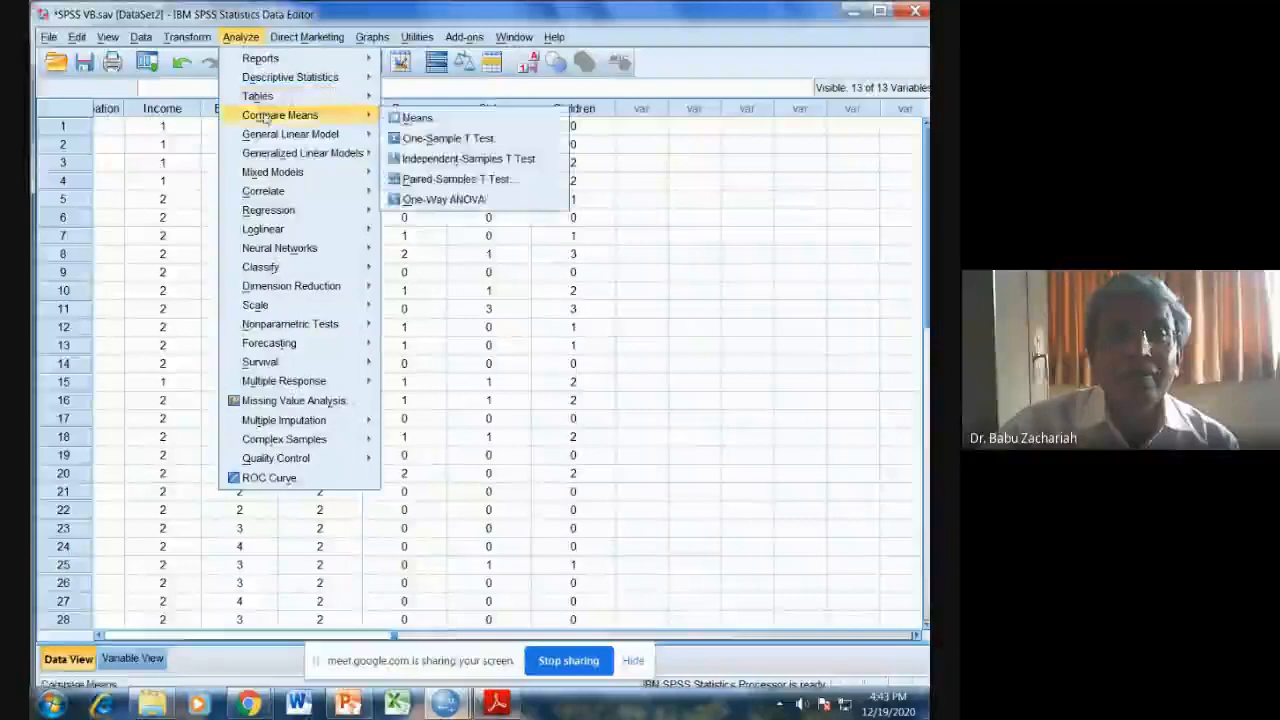
mouse_move(330, 120)
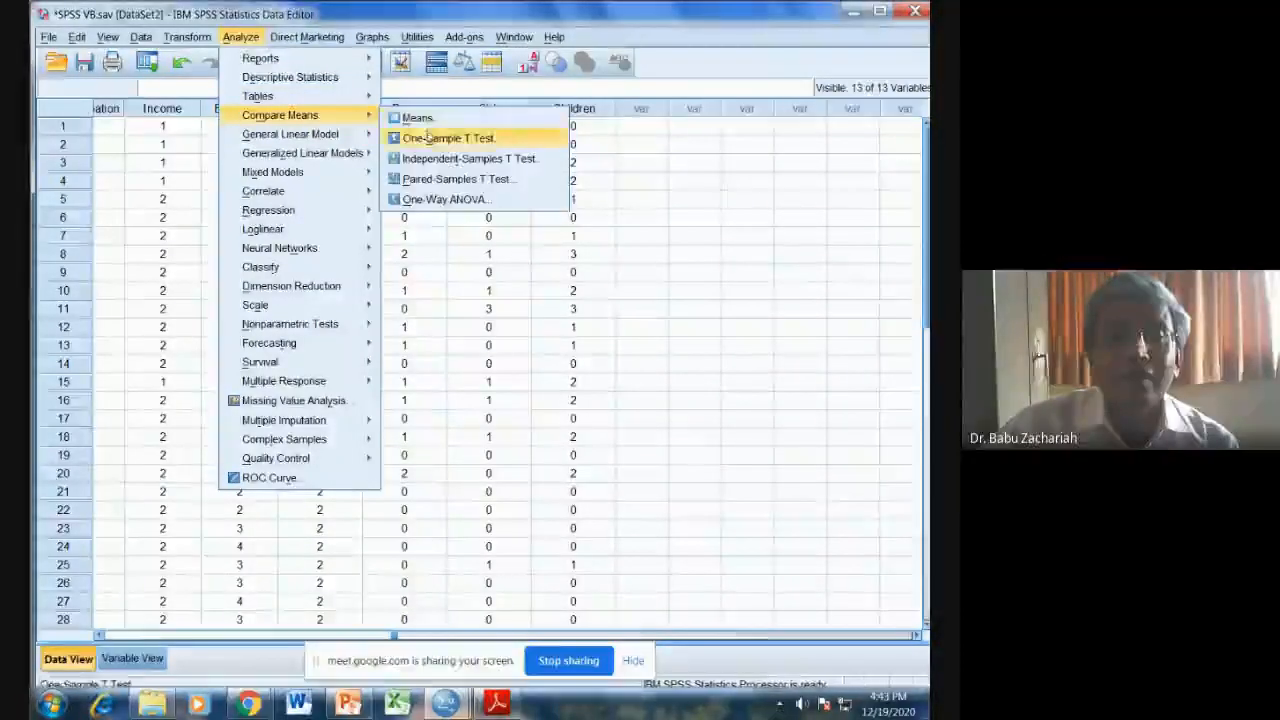
click(430, 140)
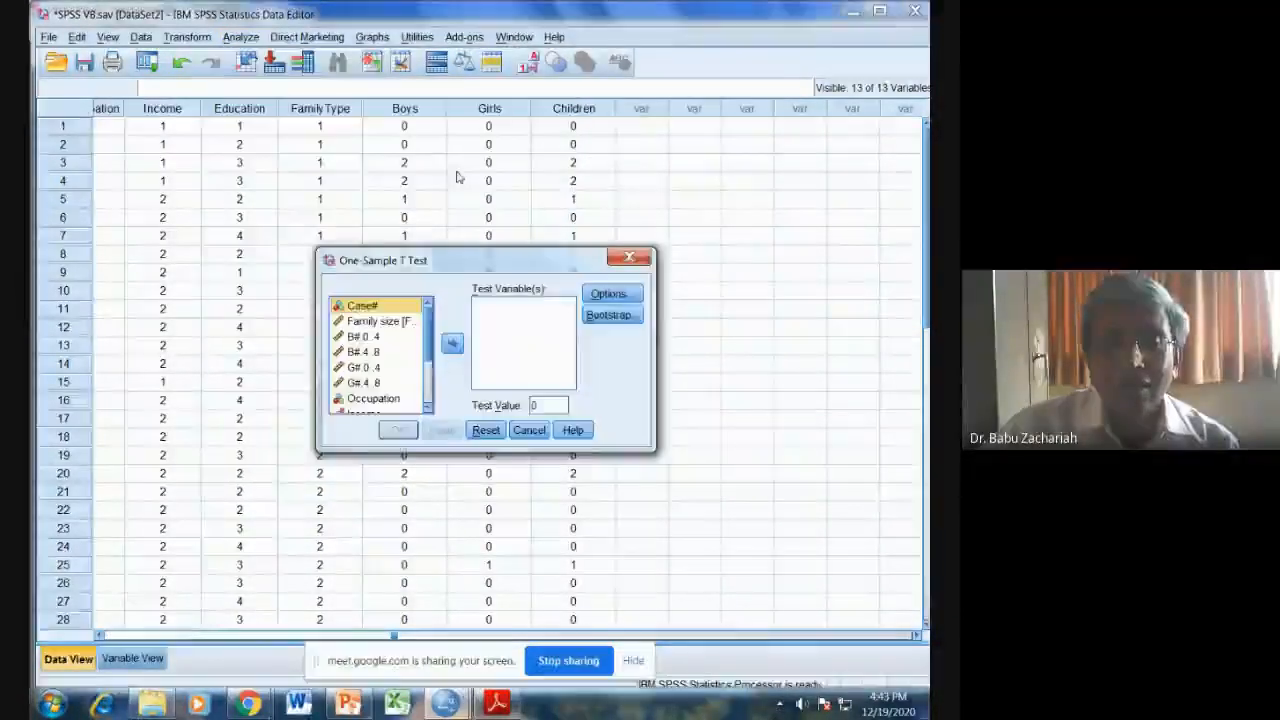
key(Down)
key(Down)
key(Down)
key(Down)
key(Down)
key(Down)
key(Down)
key(Down)
key(Down)
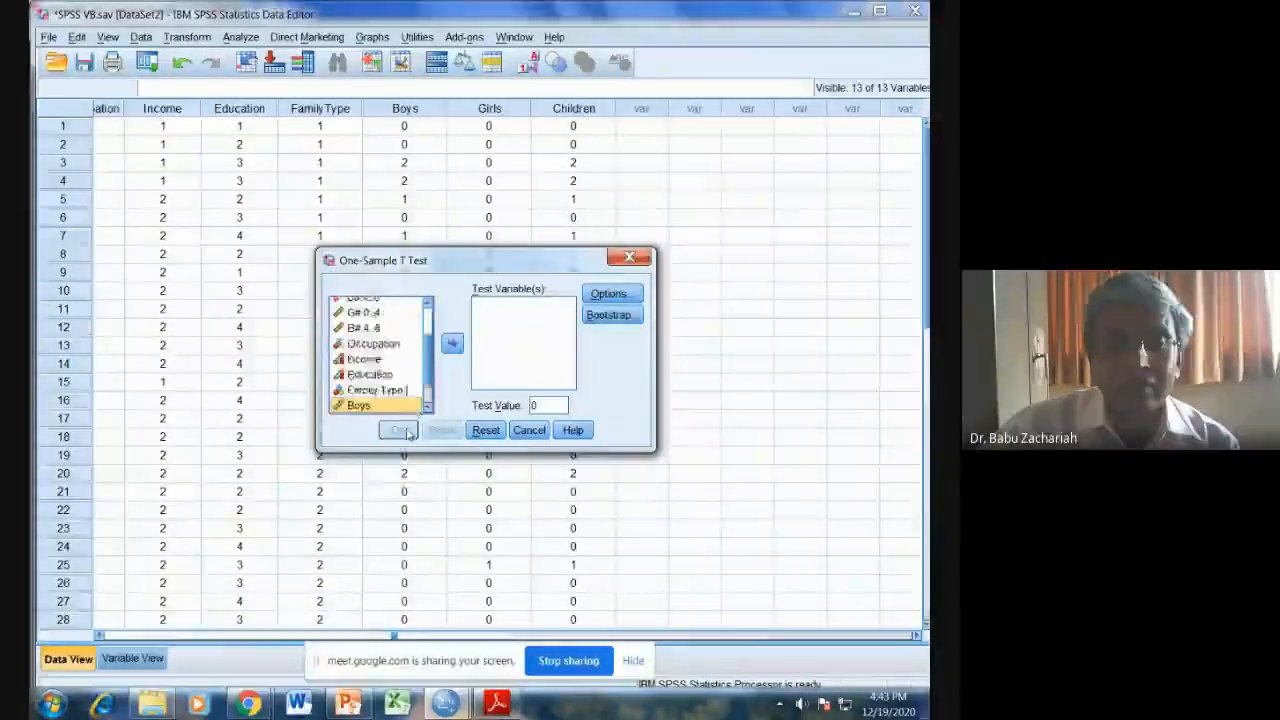
click(358, 374)
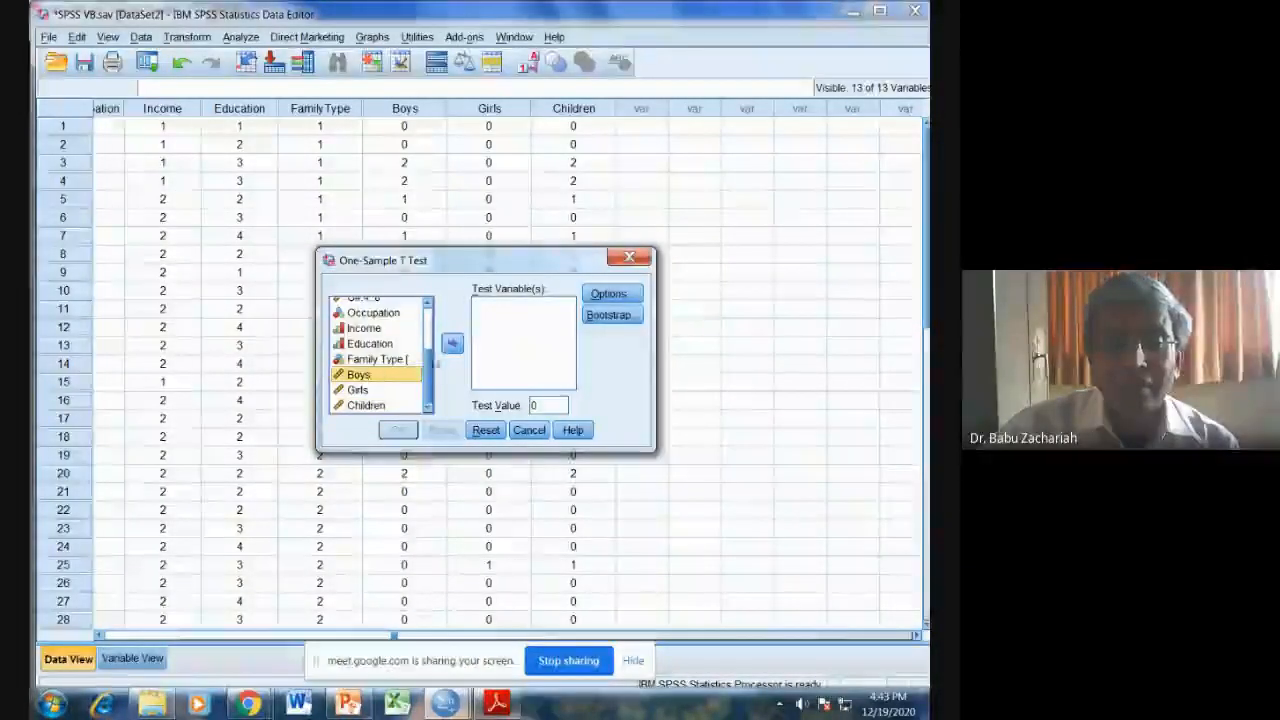
click(452, 343)
Set the test value to 1 and run the One-Sample T Test.
double_click(546, 406)
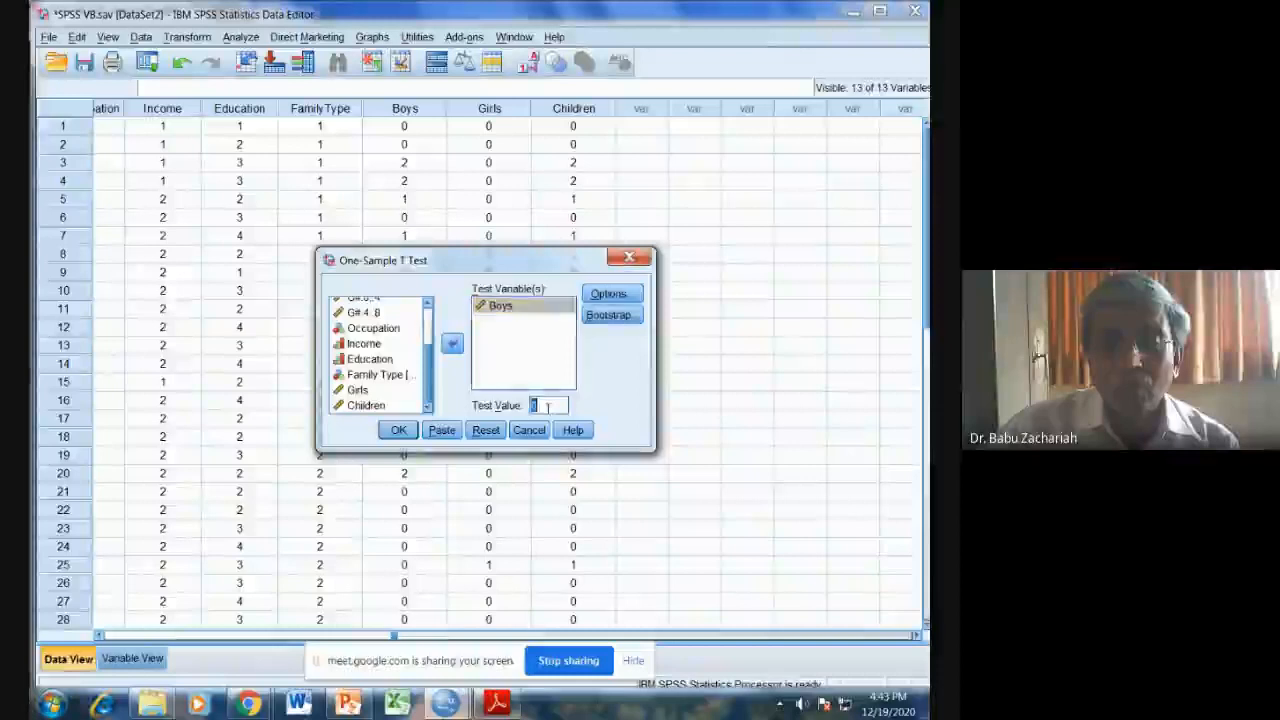
text(1)
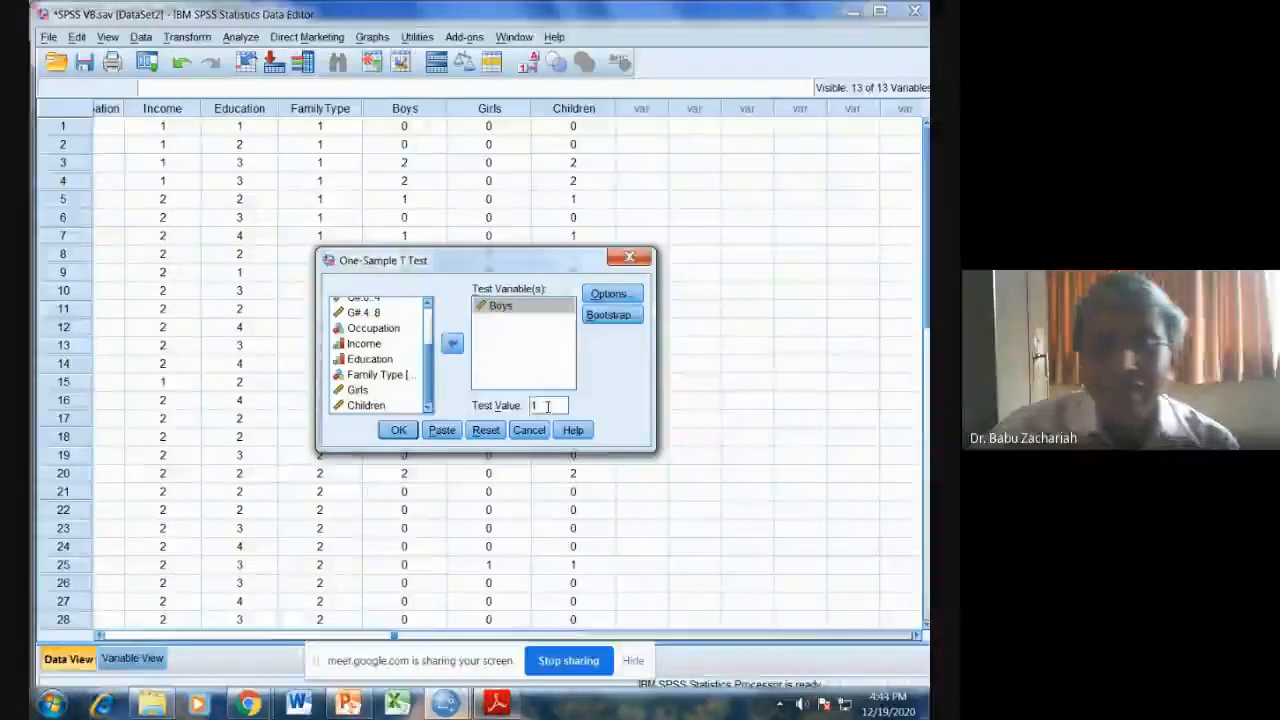
click(399, 431)
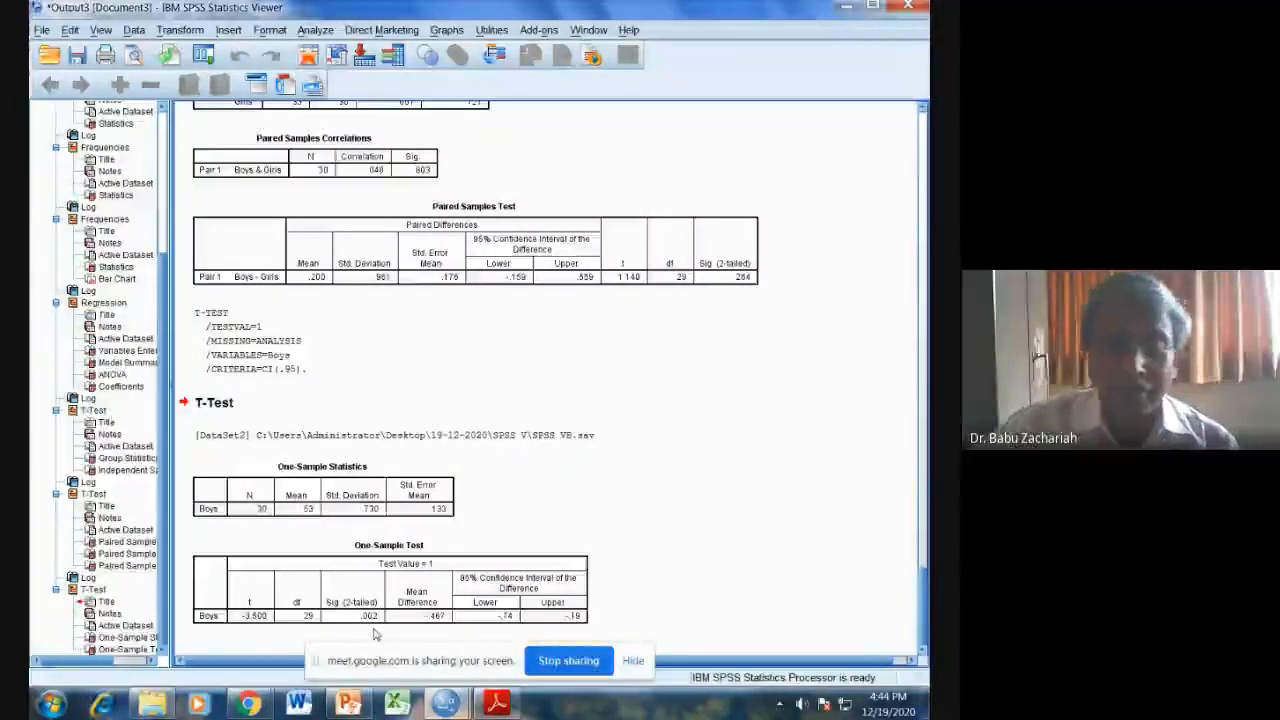
Read the question on independence of number of girls and family type in SPSS VB.pdf and return to the SPSS Data Editor.
click(497, 705)
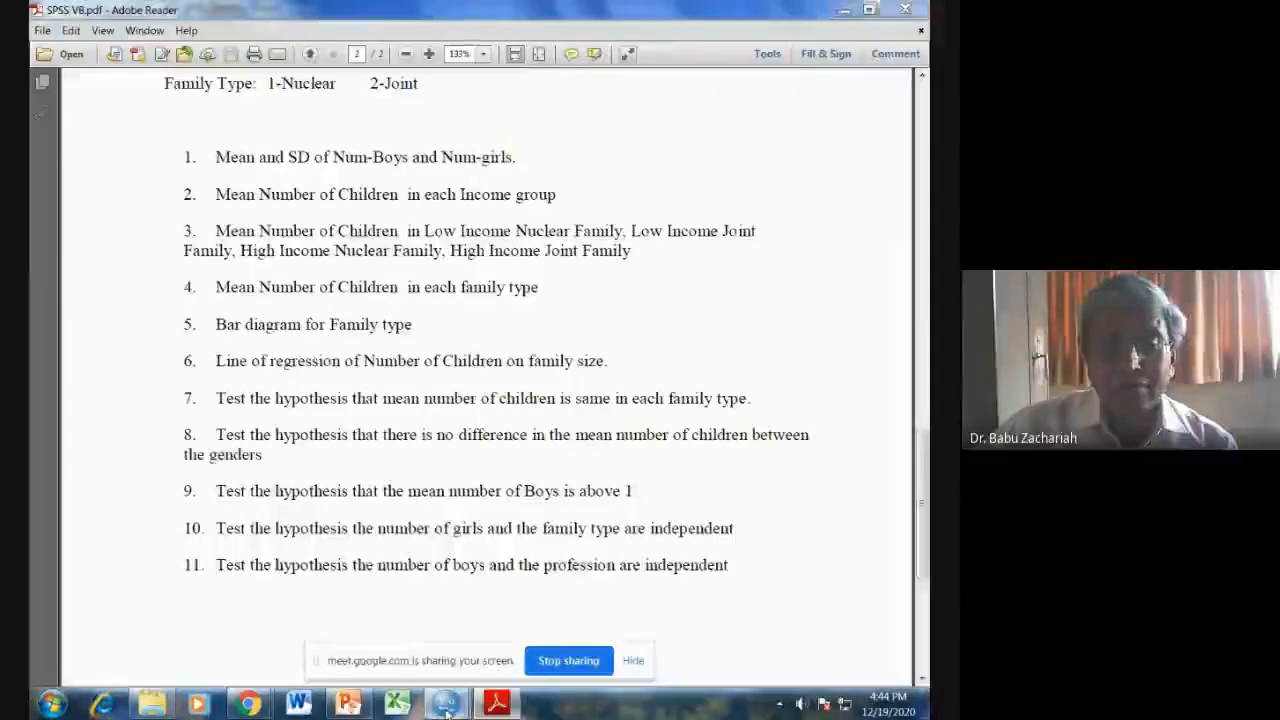
mouse_move(446, 703)
click(372, 625)
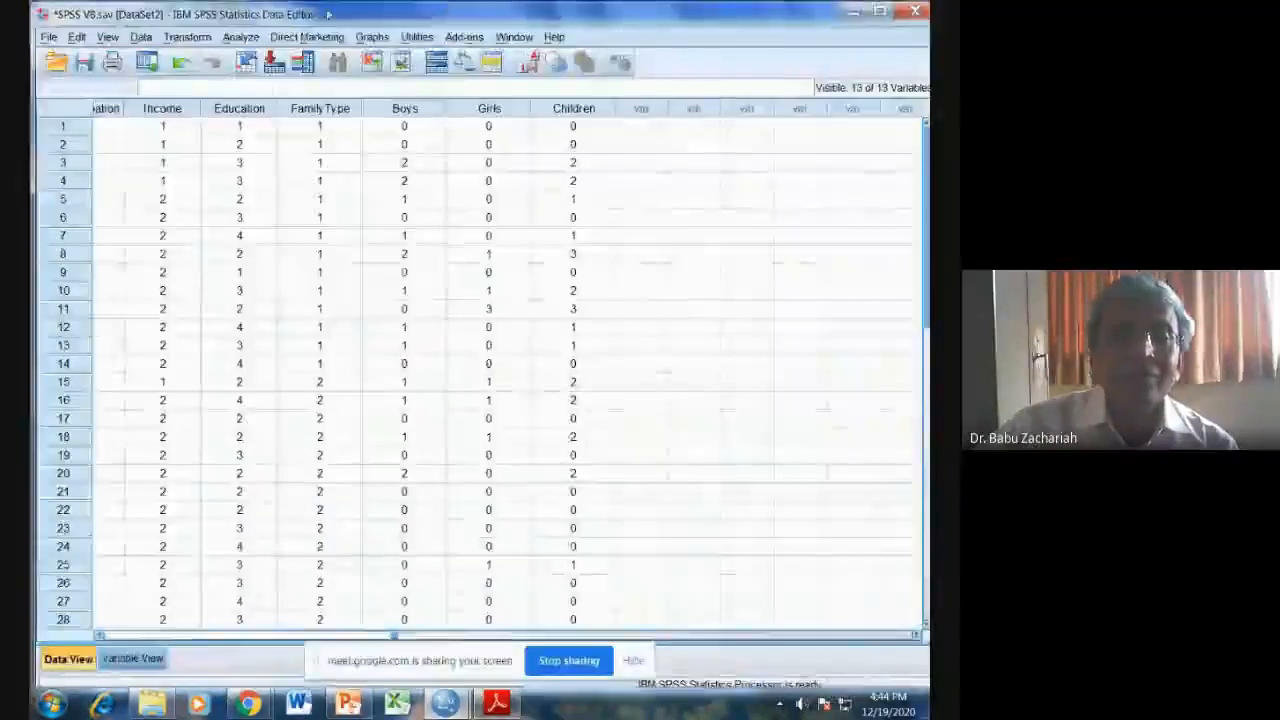
Start a Crosstabs analysis with Girls as the row variable and Family Type as the column variable.
click(242, 38)
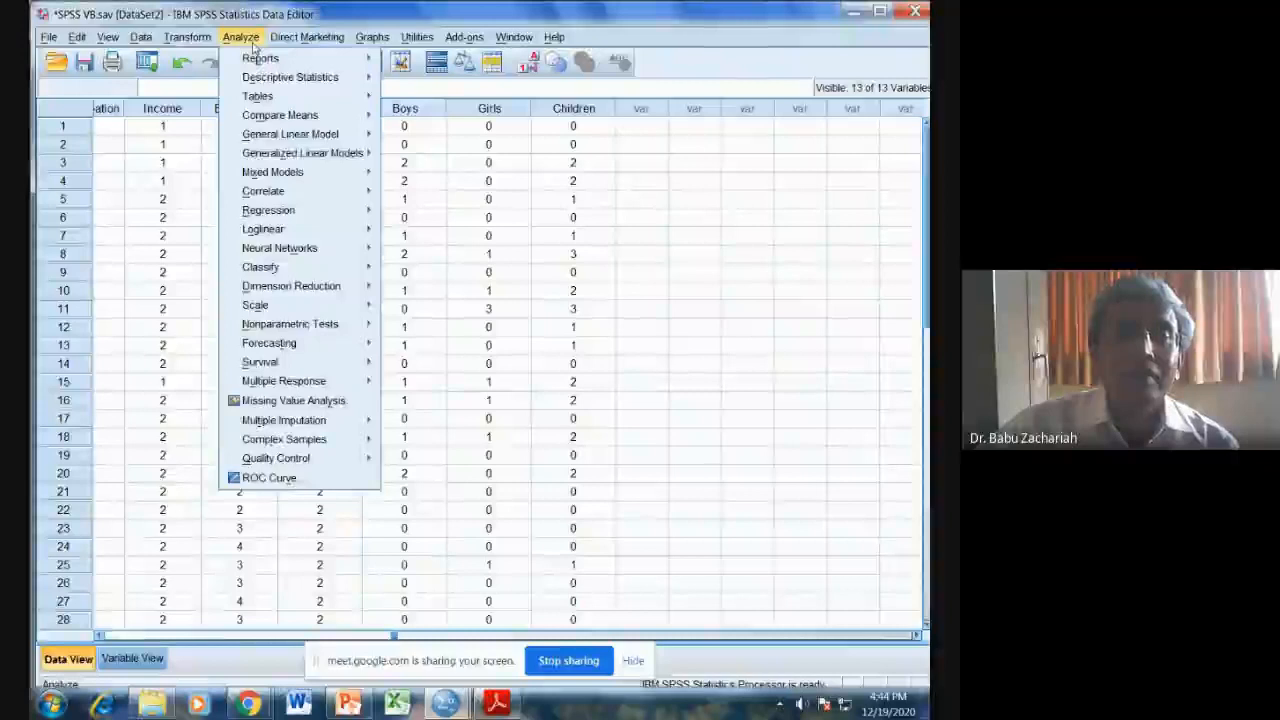
mouse_move(365, 84)
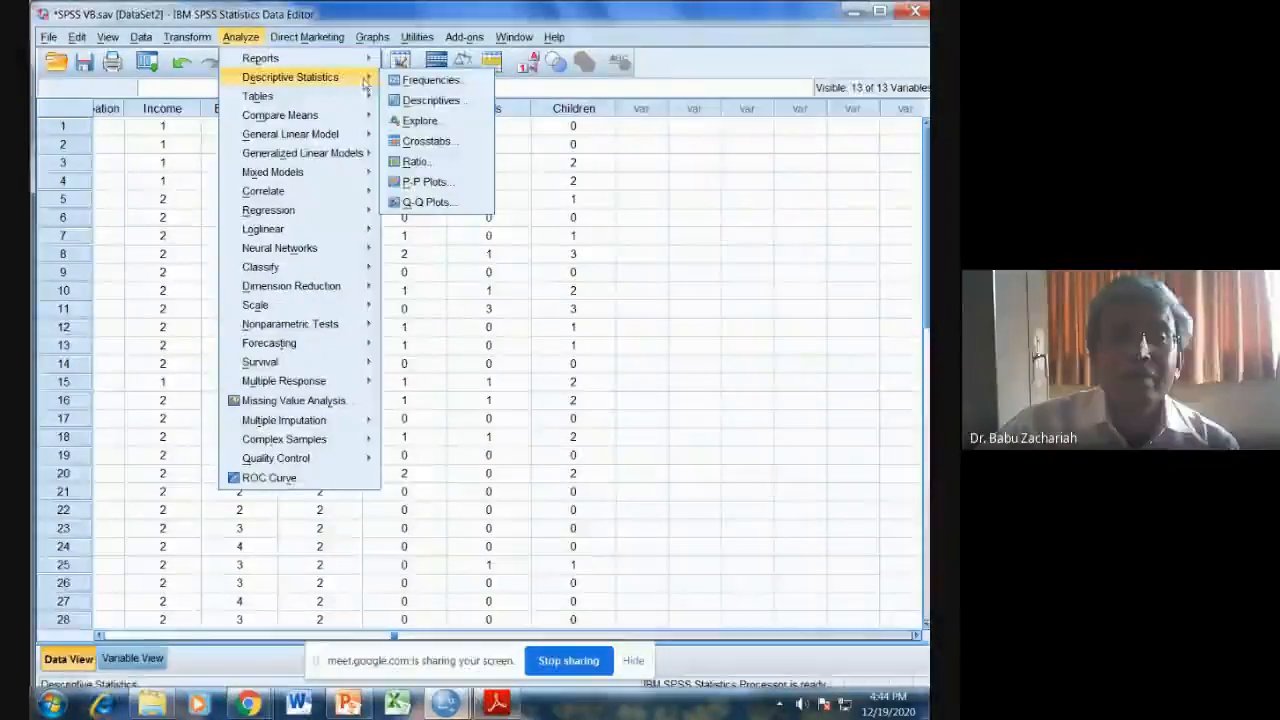
click(426, 141)
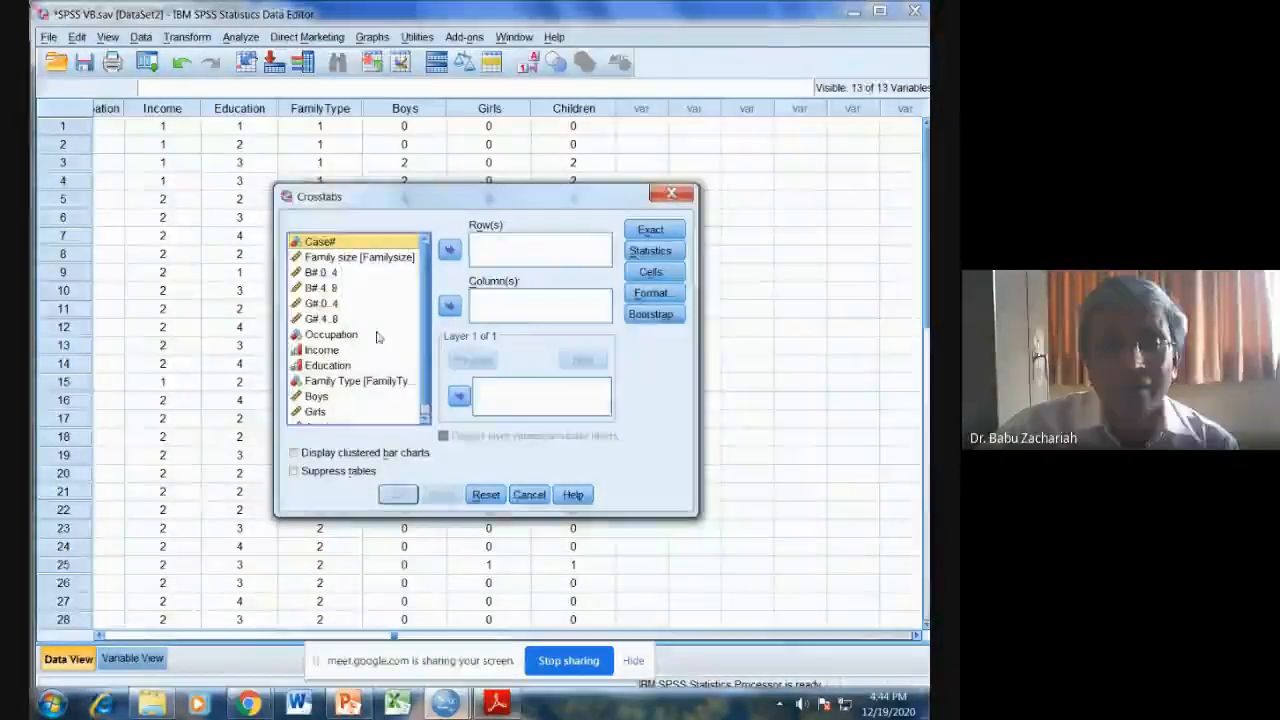
click(316, 412)
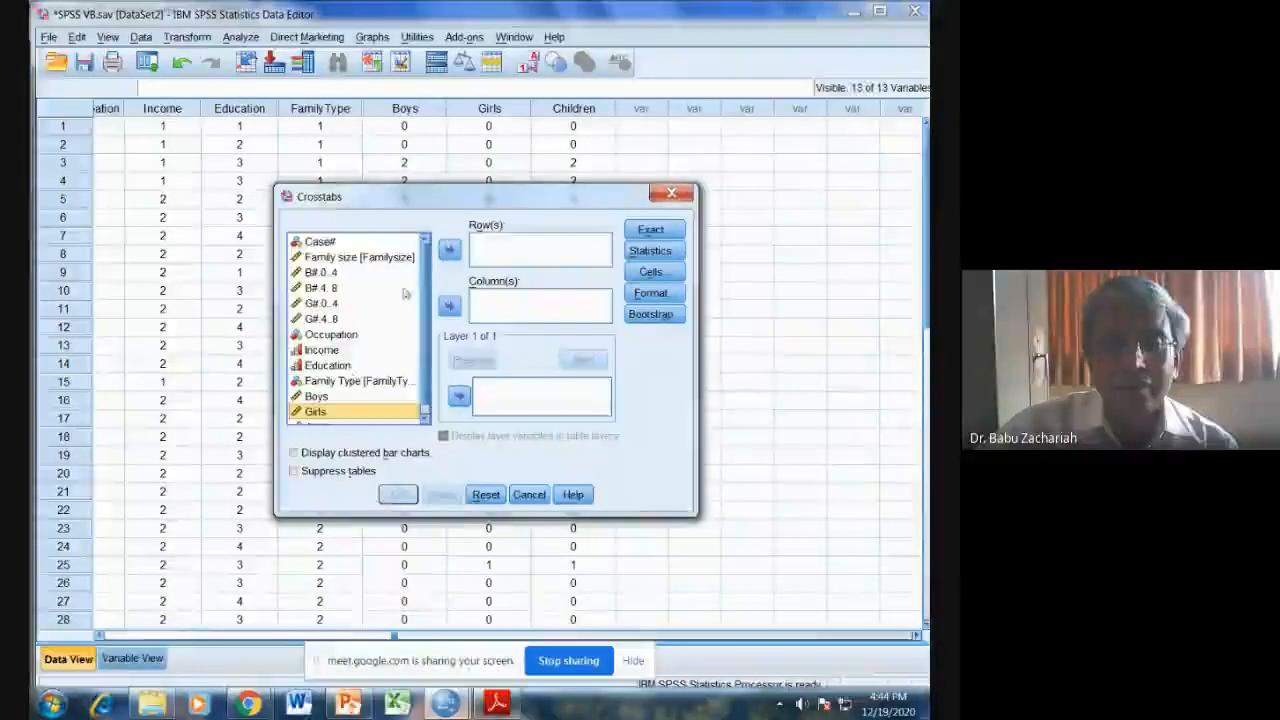
click(449, 250)
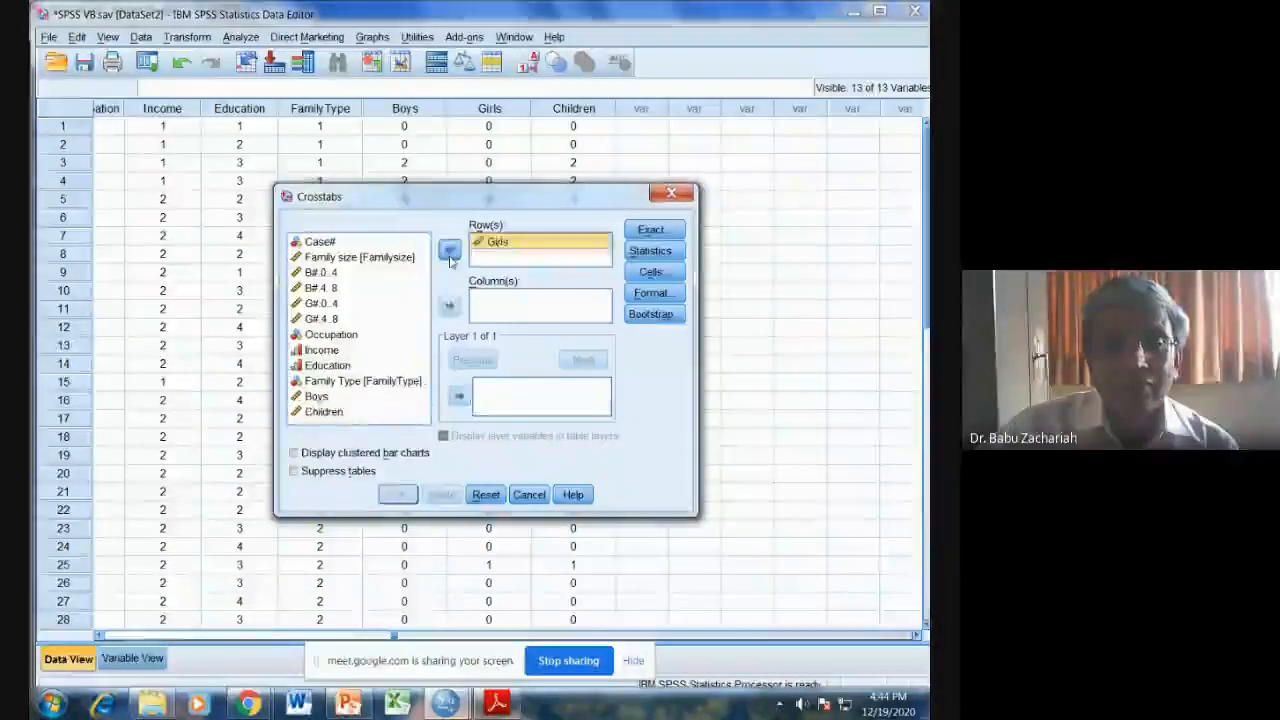
click(355, 384)
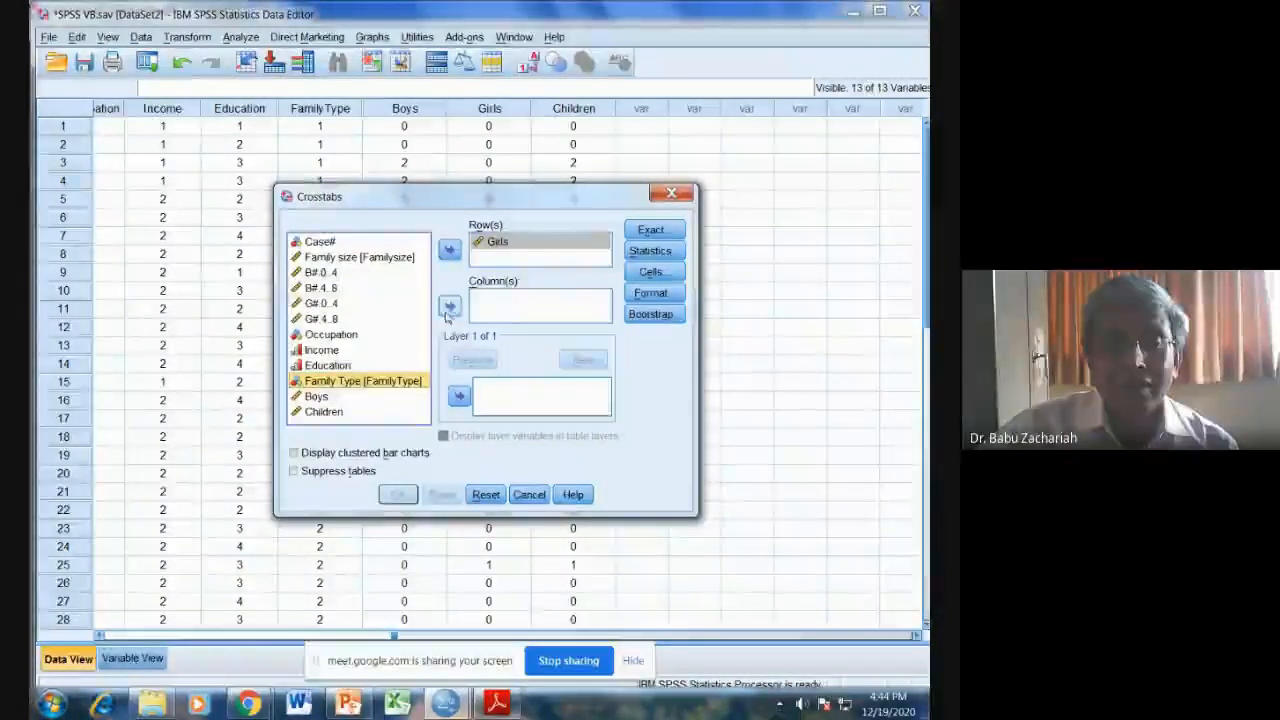
click(449, 305)
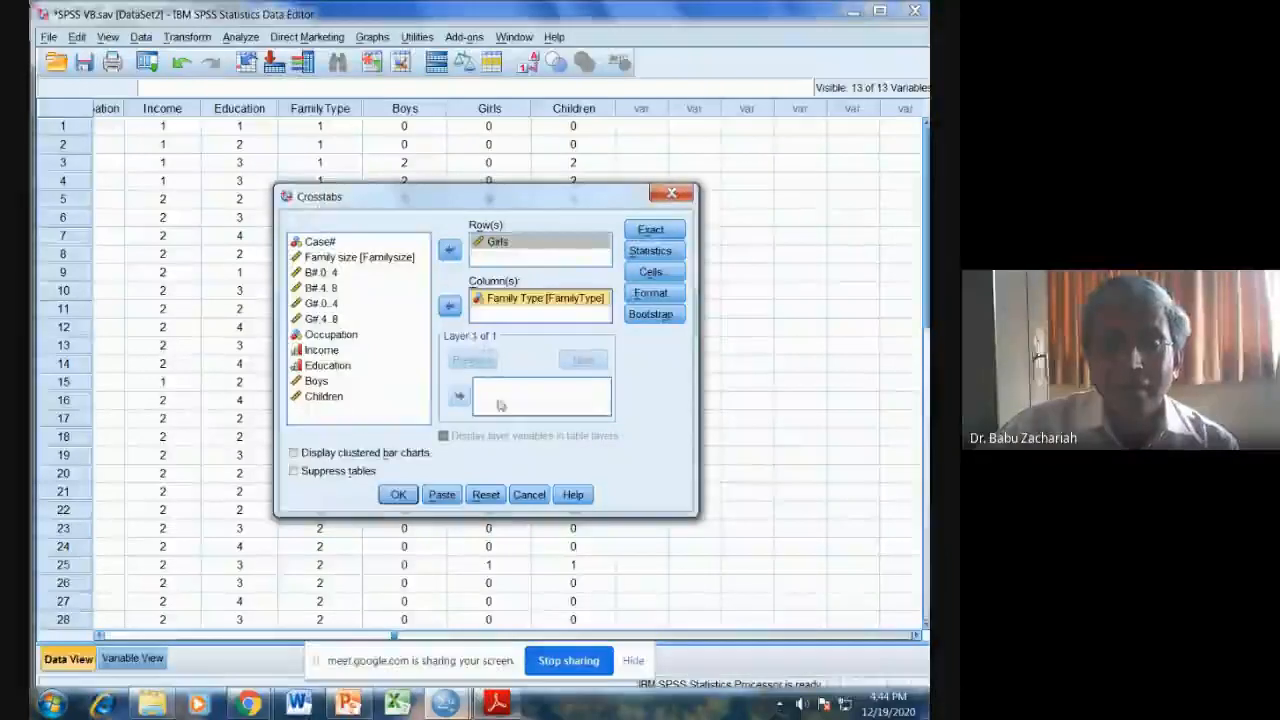
Add the Chi-square statistic to the Girls by Family Type Crosstabs and run the analysis.
click(650, 251)
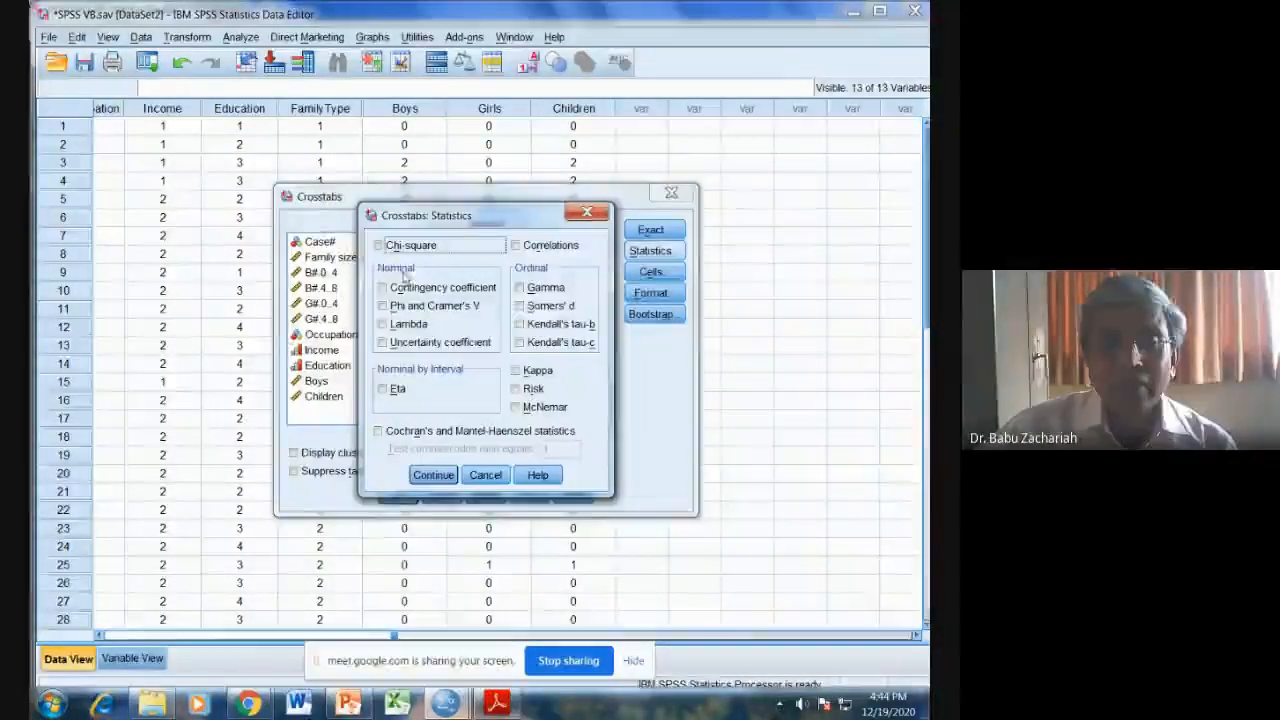
click(379, 246)
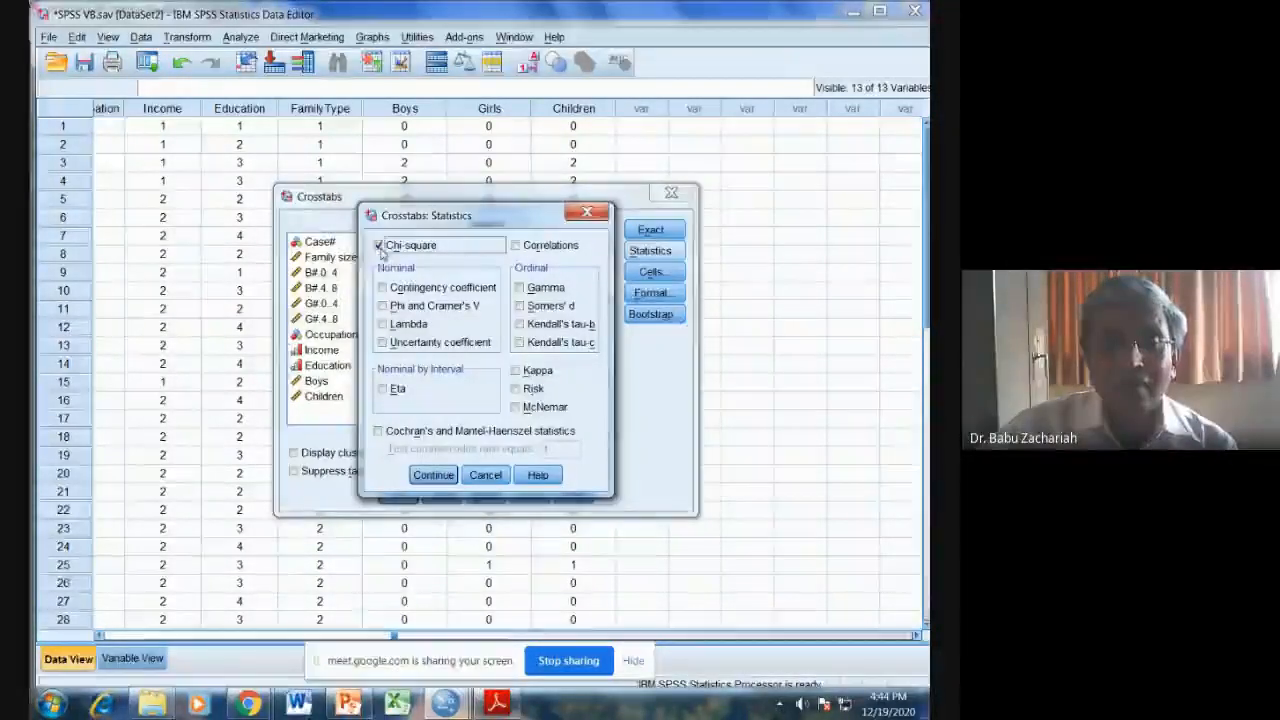
click(422, 476)
click(395, 494)
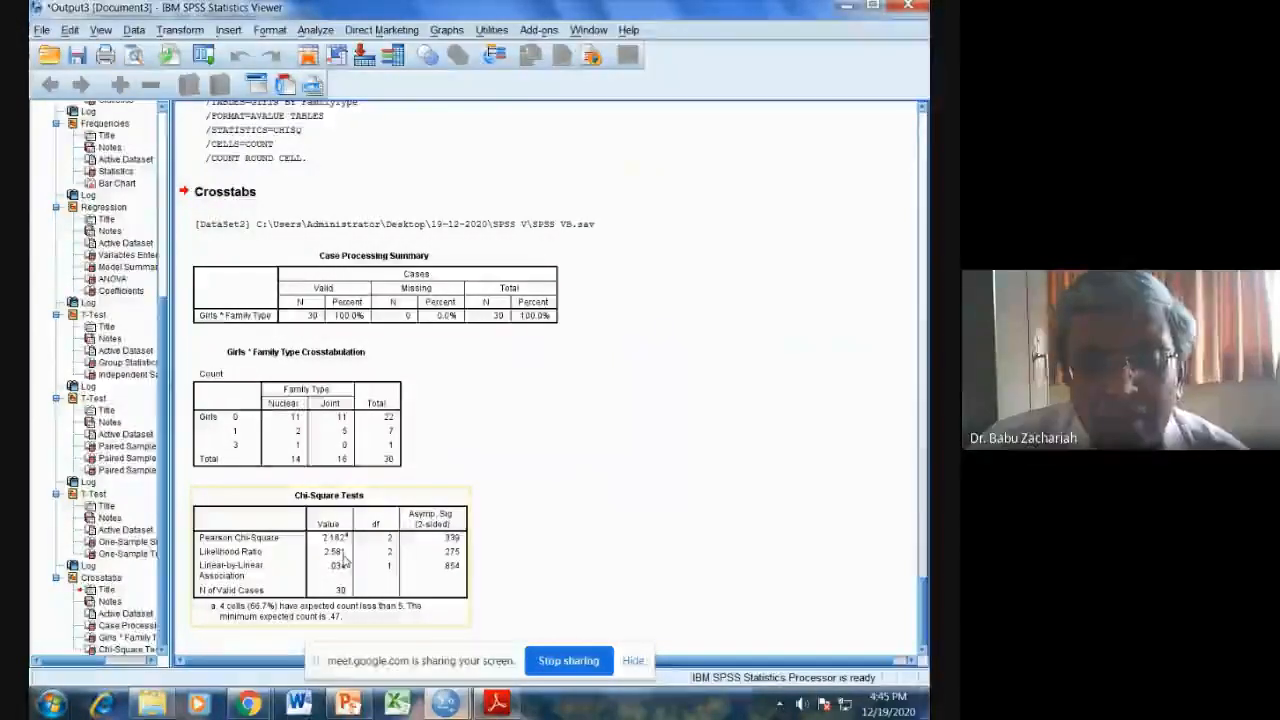
click(586, 524)
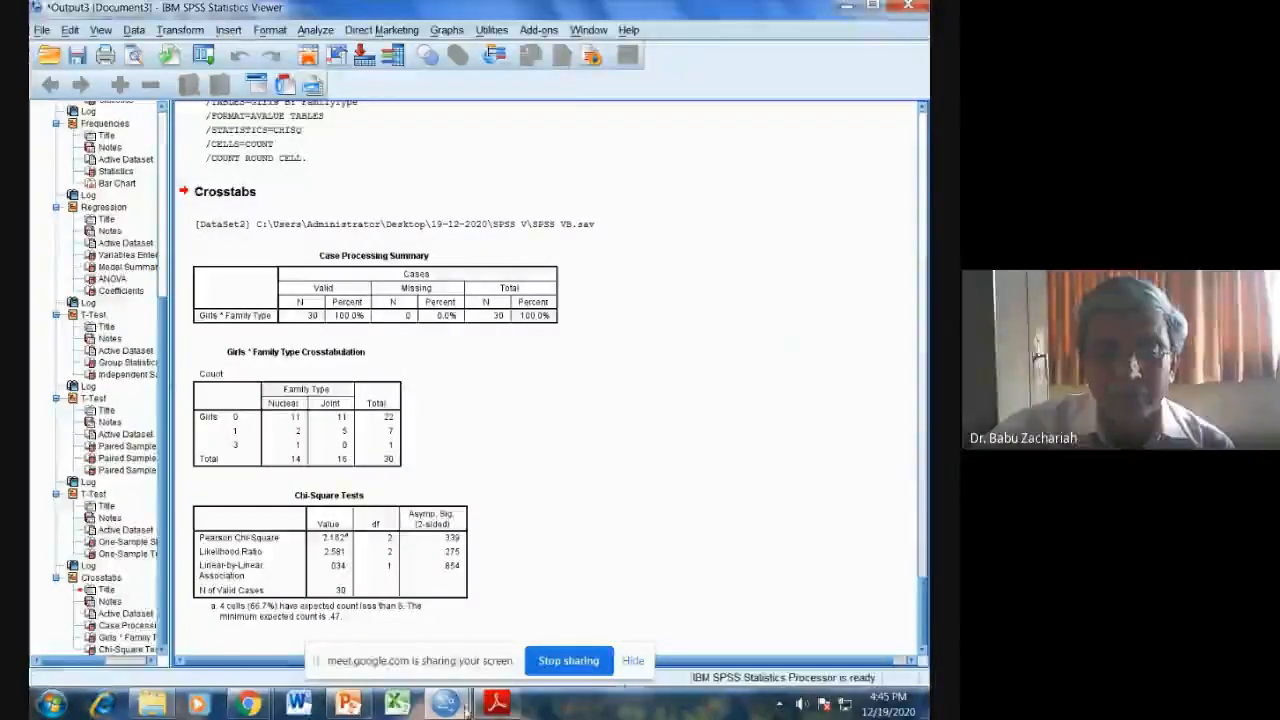
Read the question on independence of number of boys and profession in SPSS VB.pdf and return to the SPSS Data Editor.
click(496, 704)
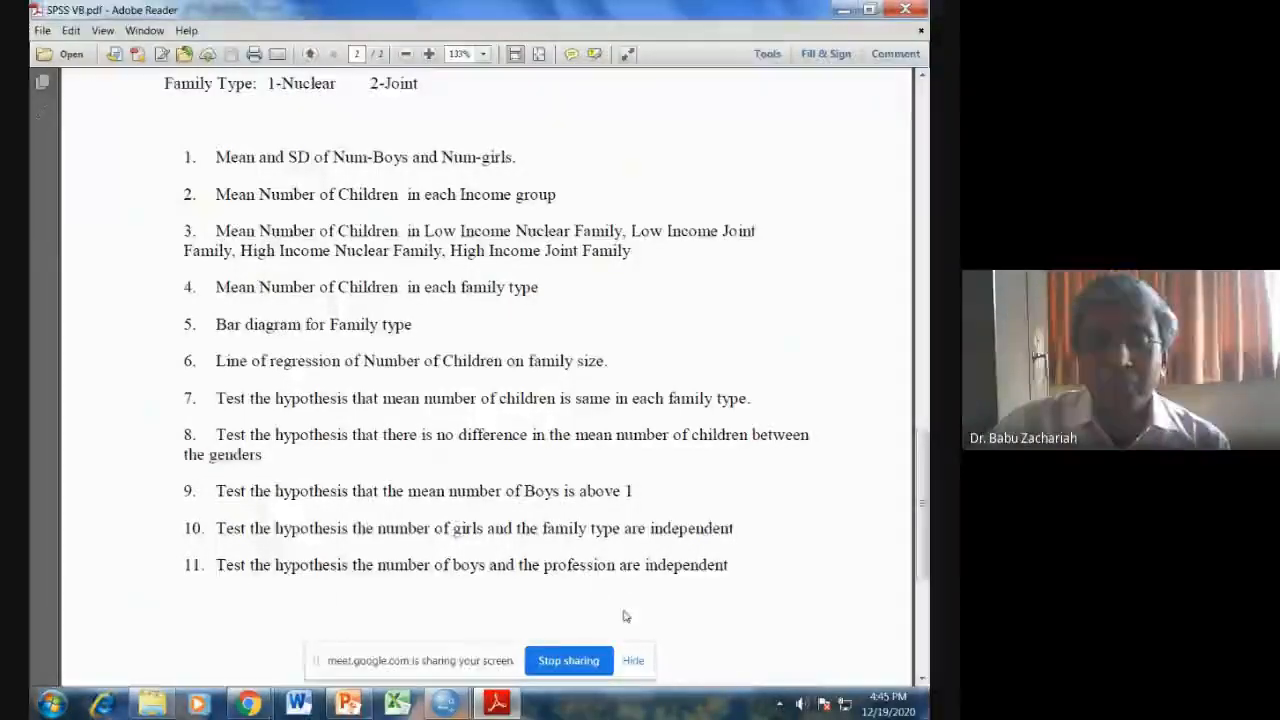
mouse_move(448, 700)
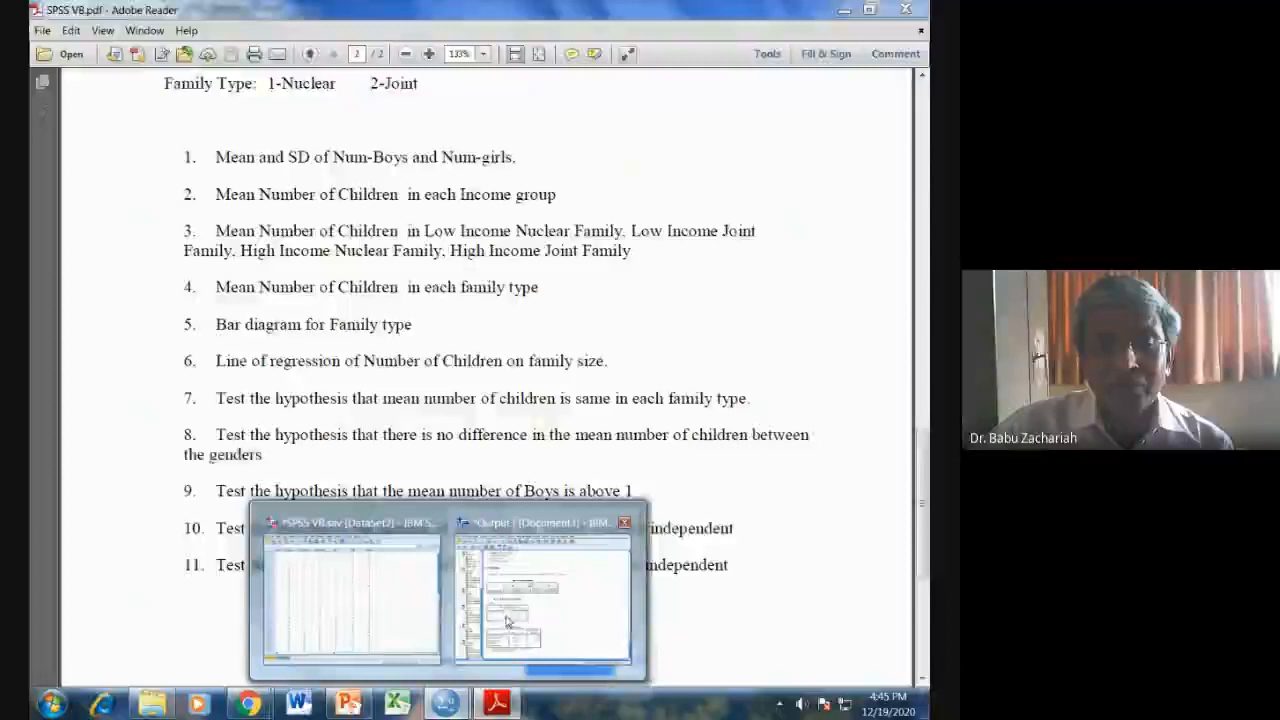
mouse_move(457, 615)
click(371, 600)
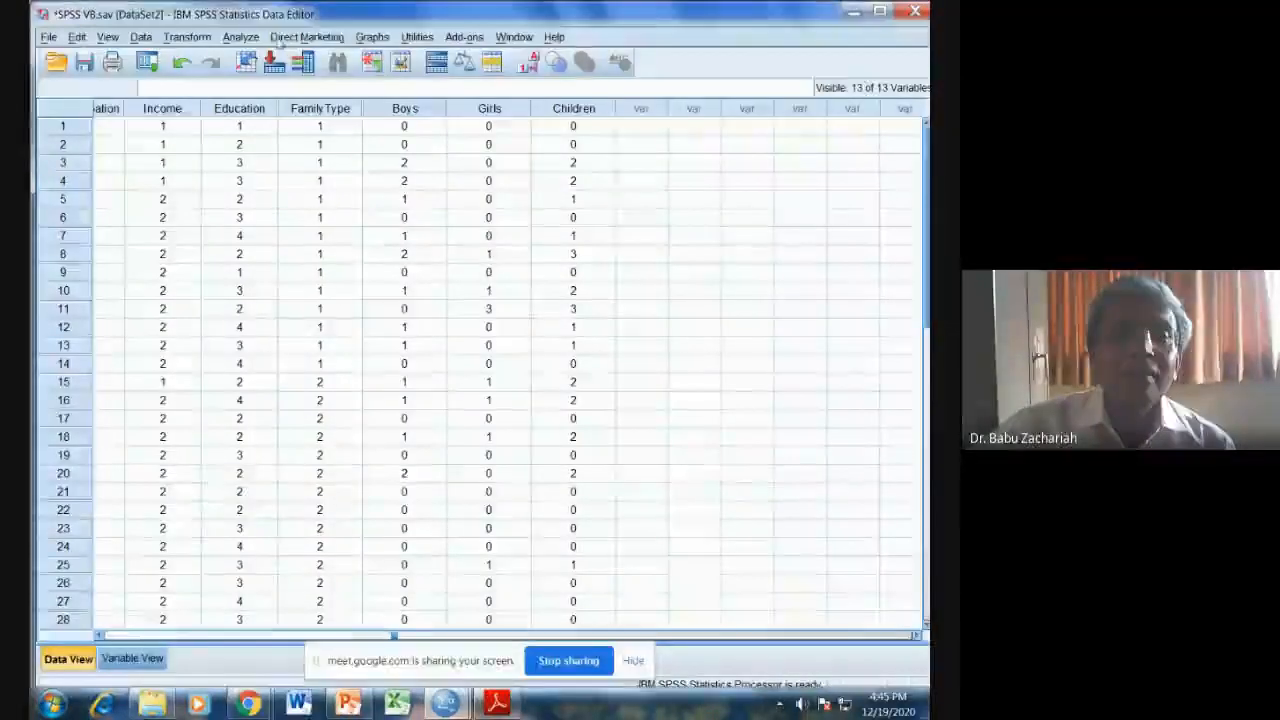
Start another Crosstabs analysis and replace Girls with Boys as the row variable.
click(240, 37)
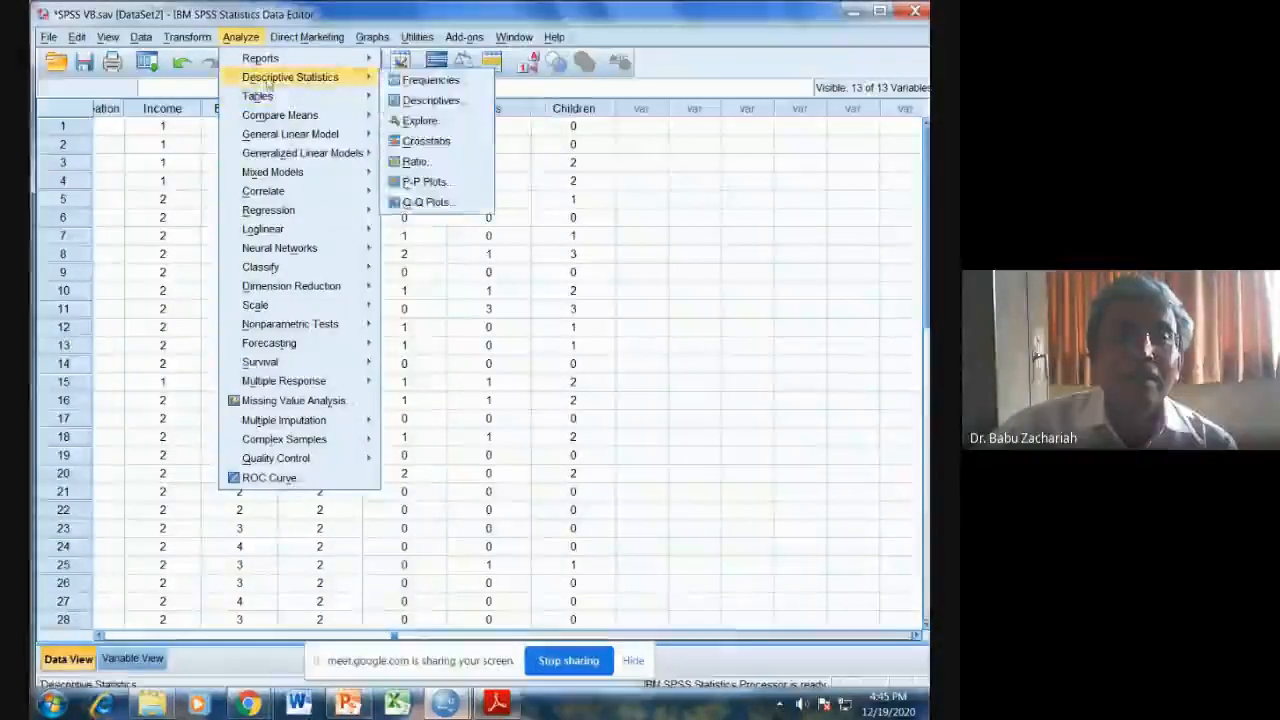
mouse_move(300, 96)
mouse_move(340, 77)
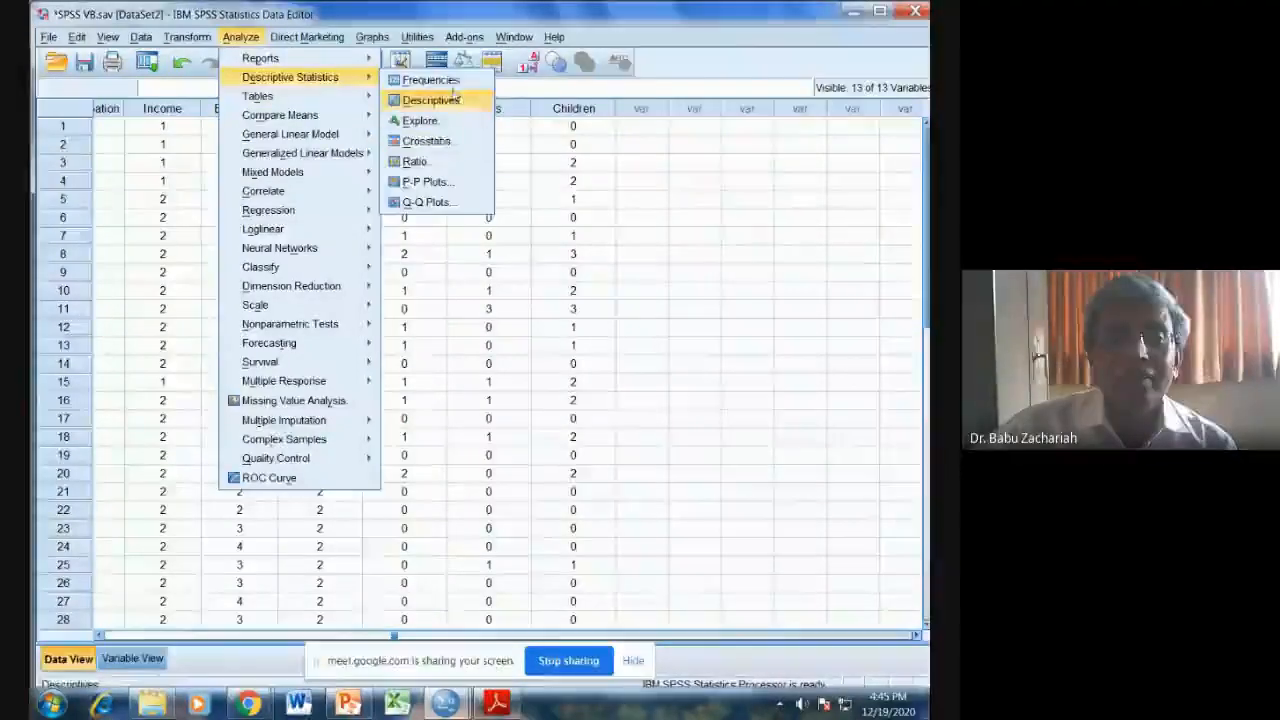
click(437, 151)
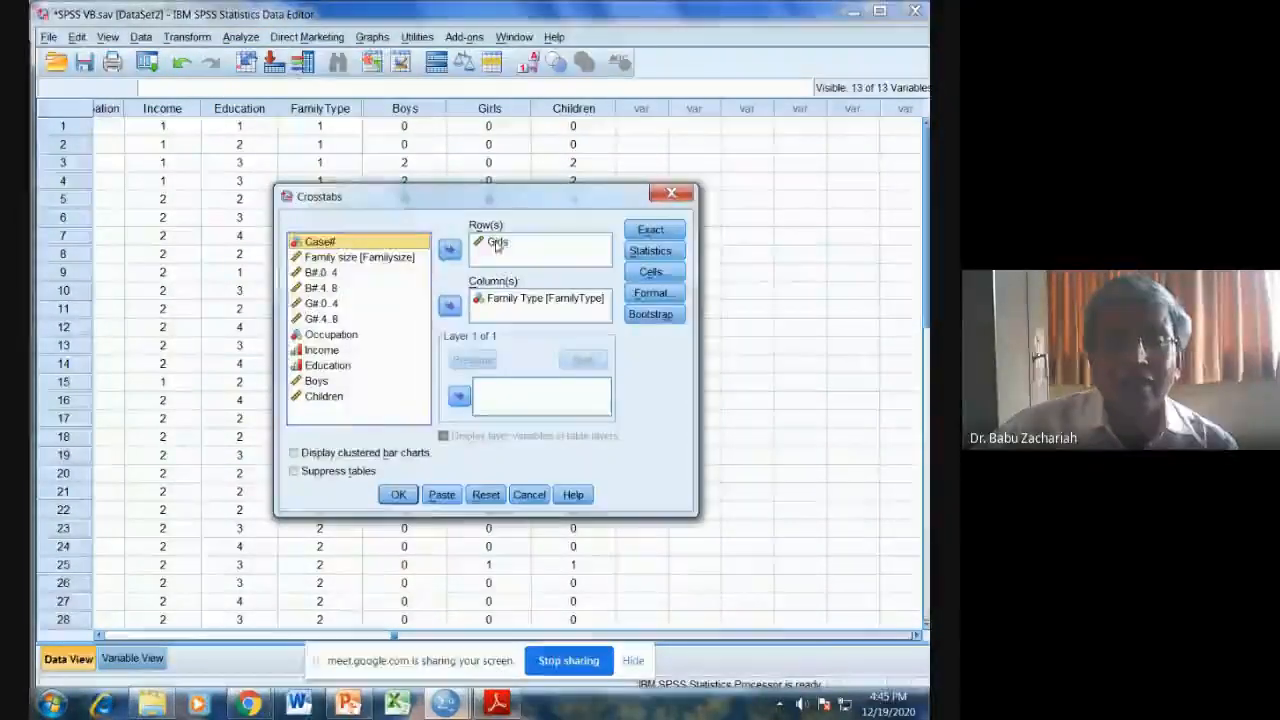
click(449, 249)
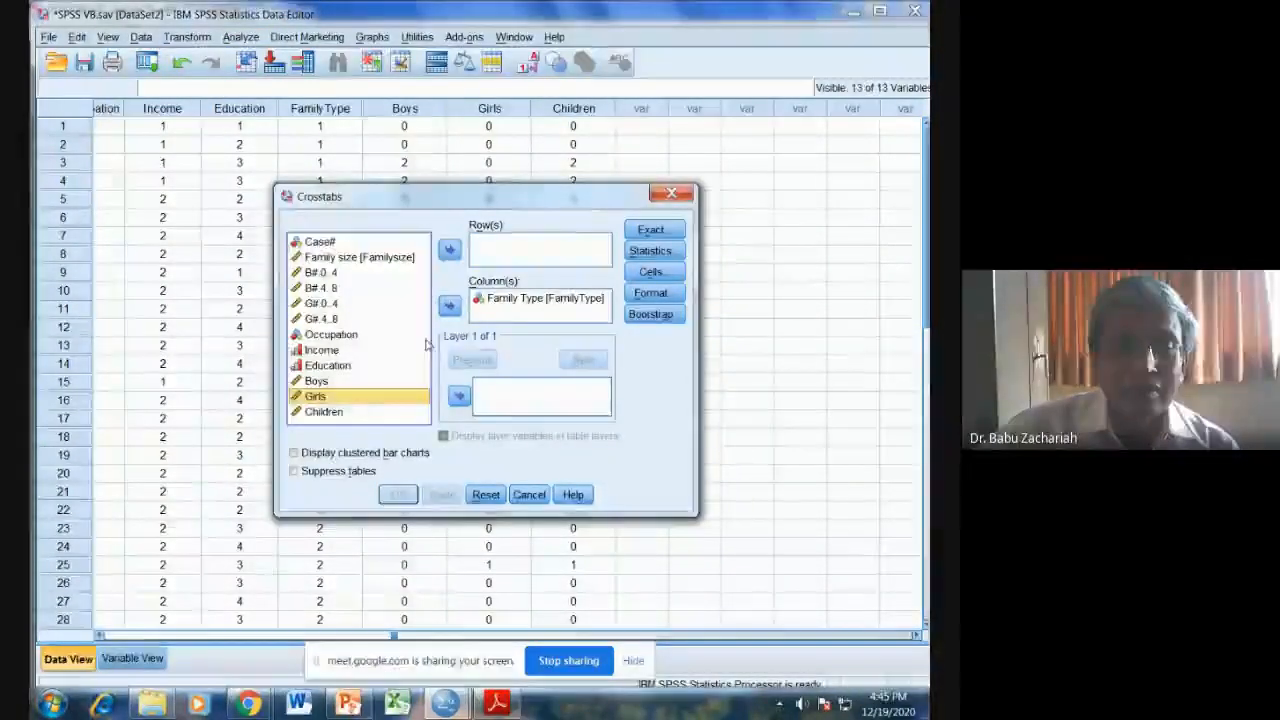
click(318, 381)
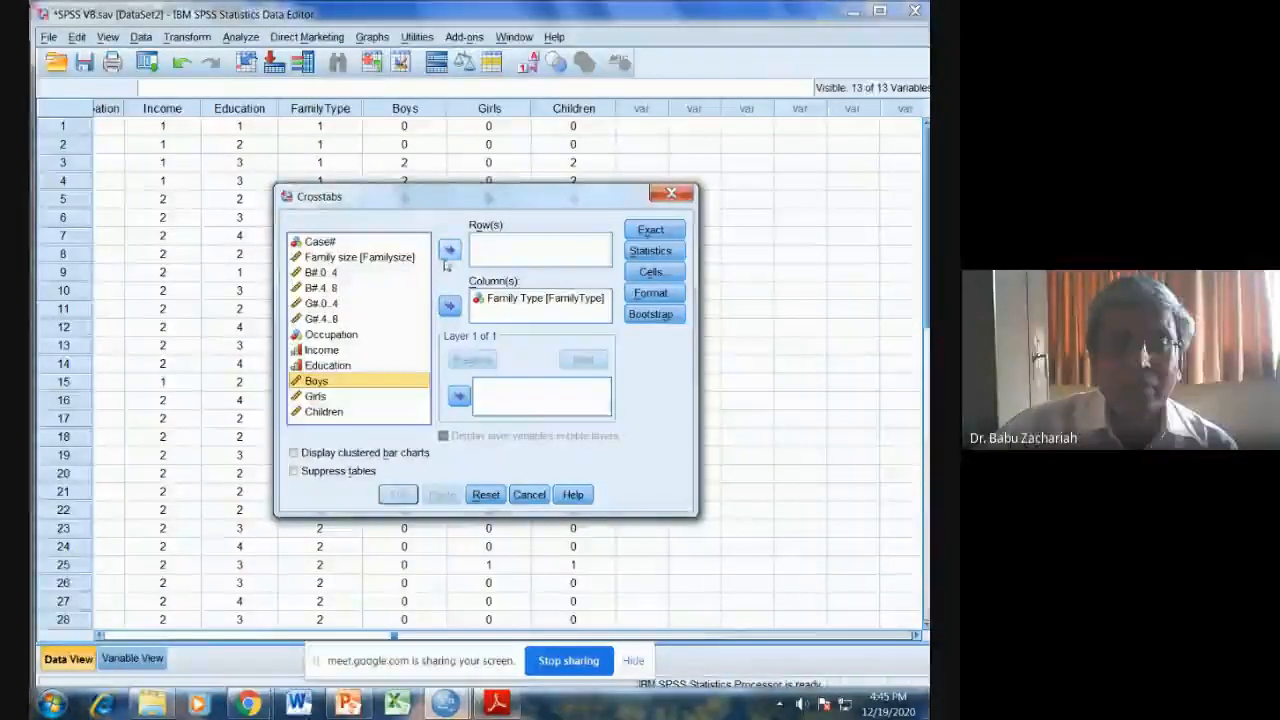
click(449, 252)
Replace Family Type with Occupation as the column variable and run the Crosstabs.
click(530, 298)
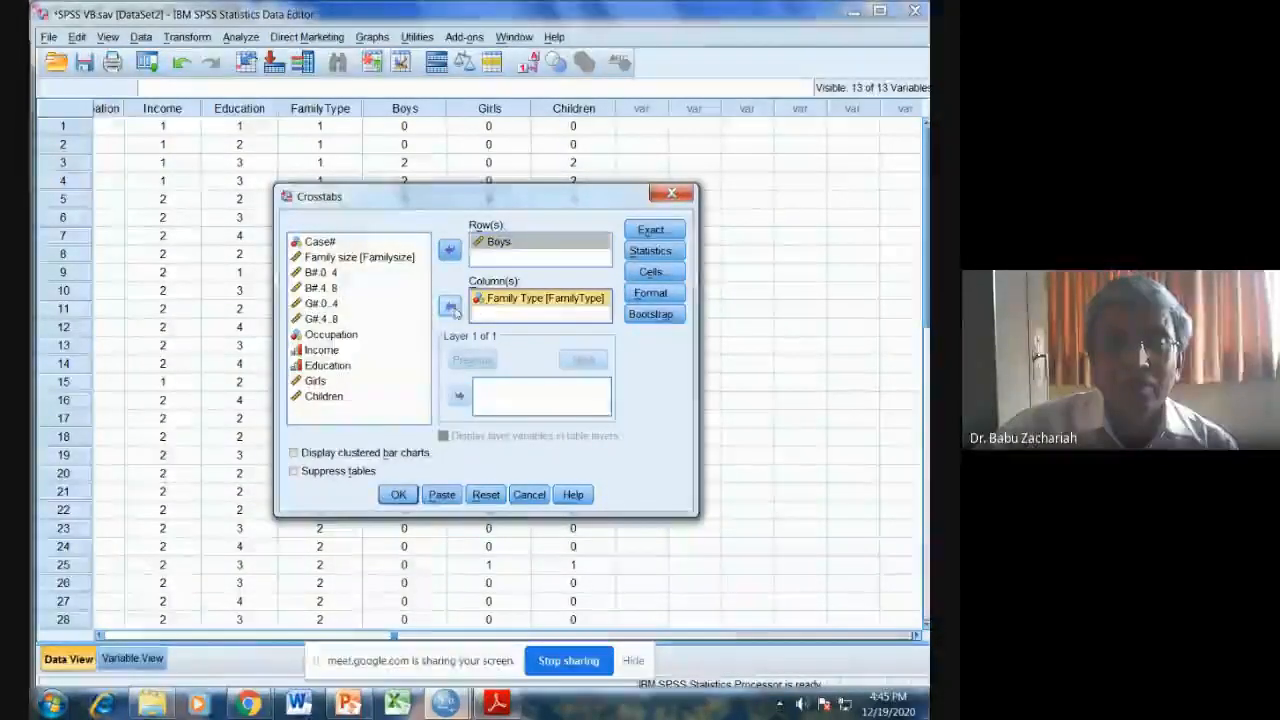
click(449, 306)
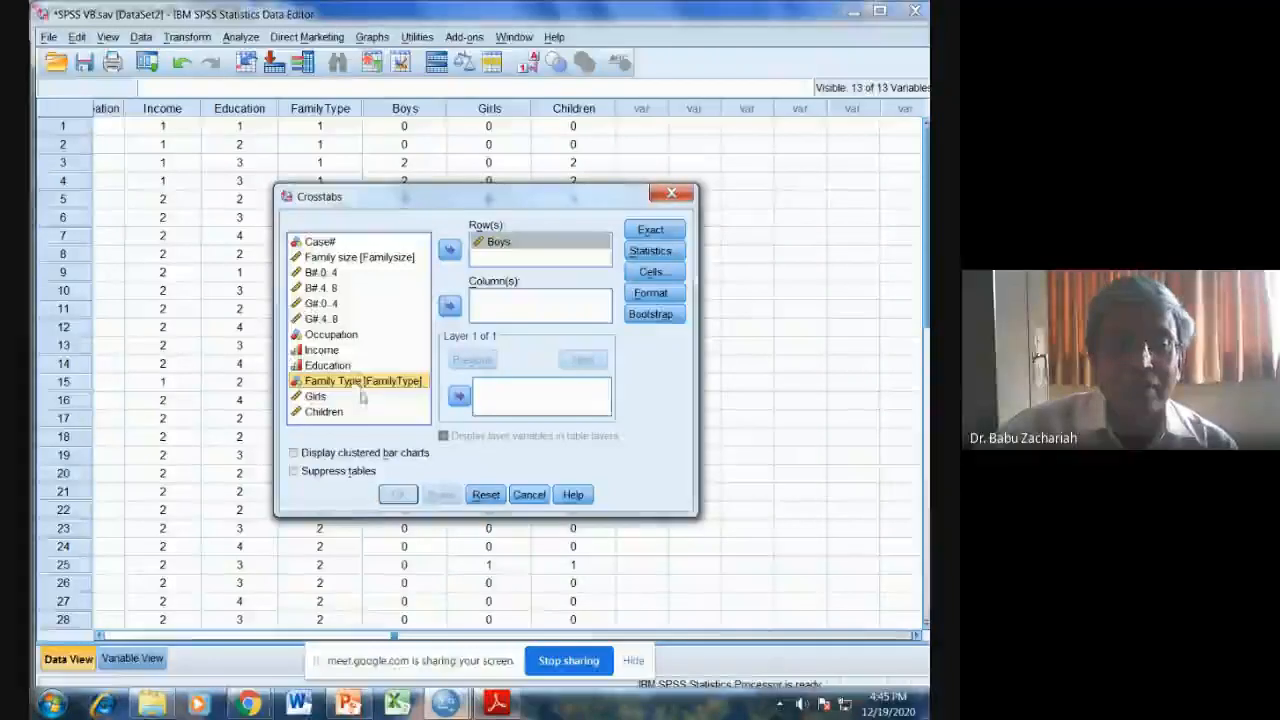
click(366, 333)
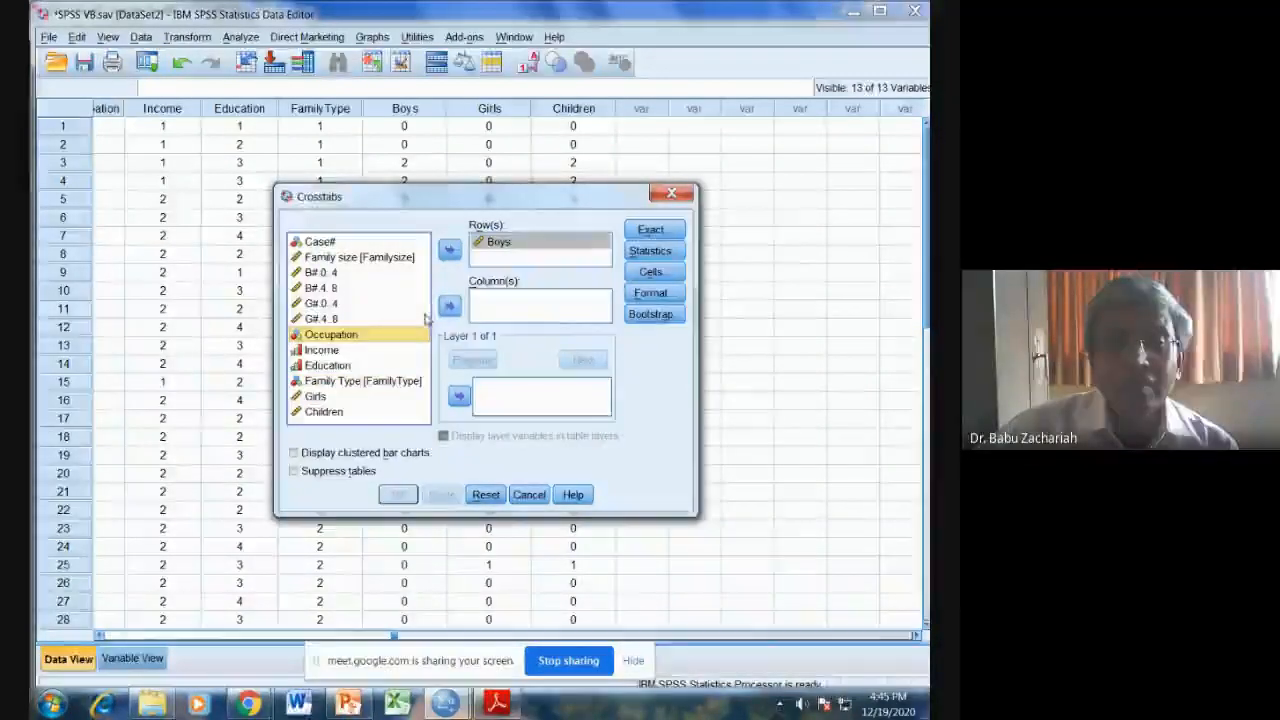
click(449, 306)
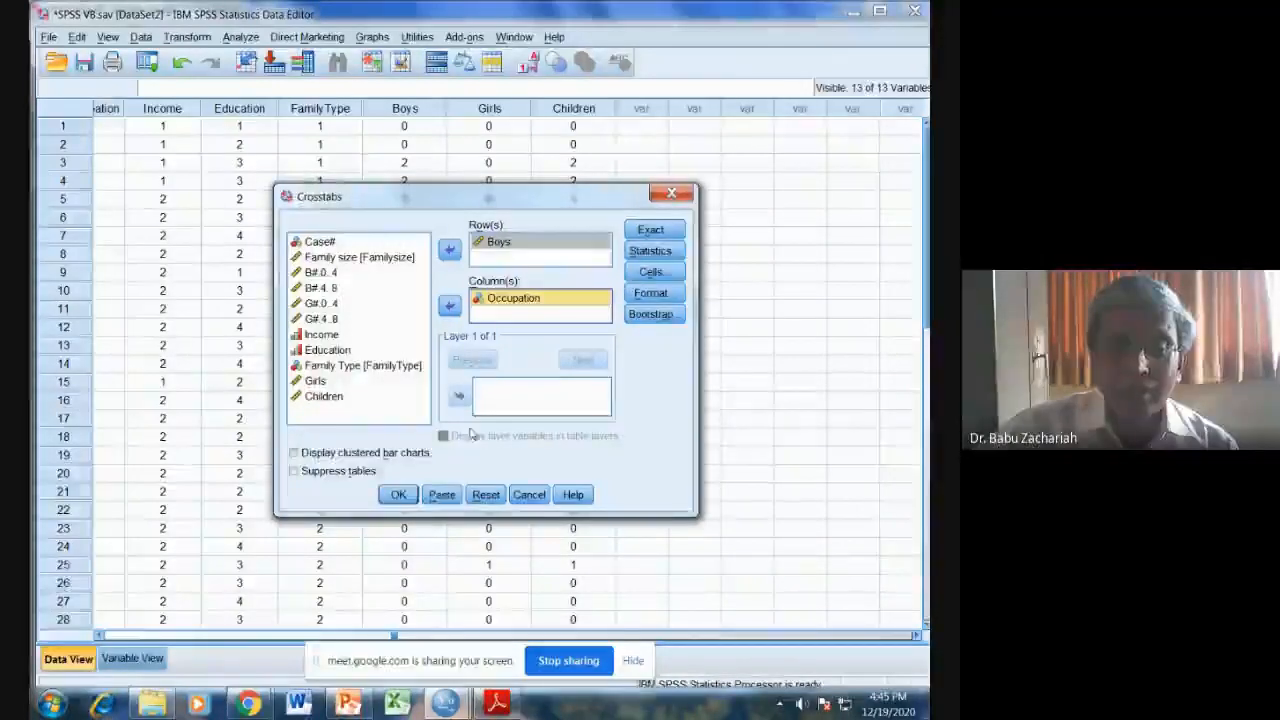
click(385, 497)
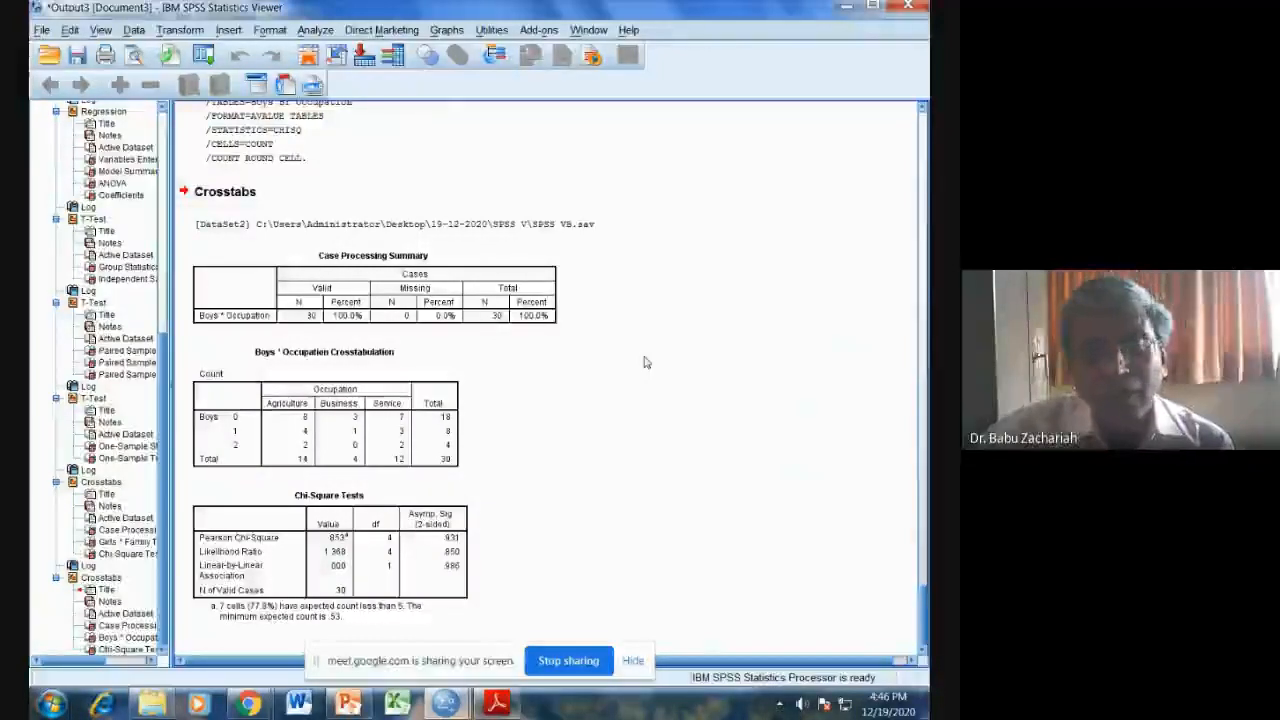
Switch to SPSS VB.pdf in Adobe Reader to check the question list for remaining questions.
click(497, 704)
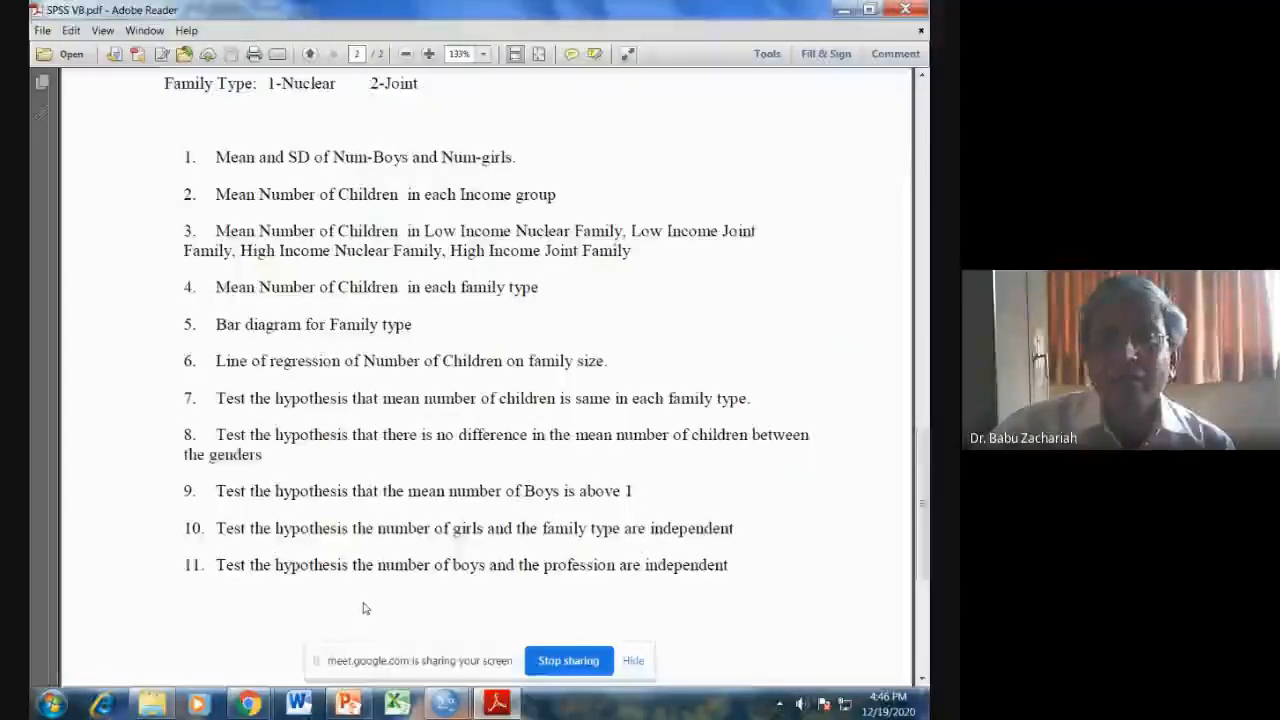